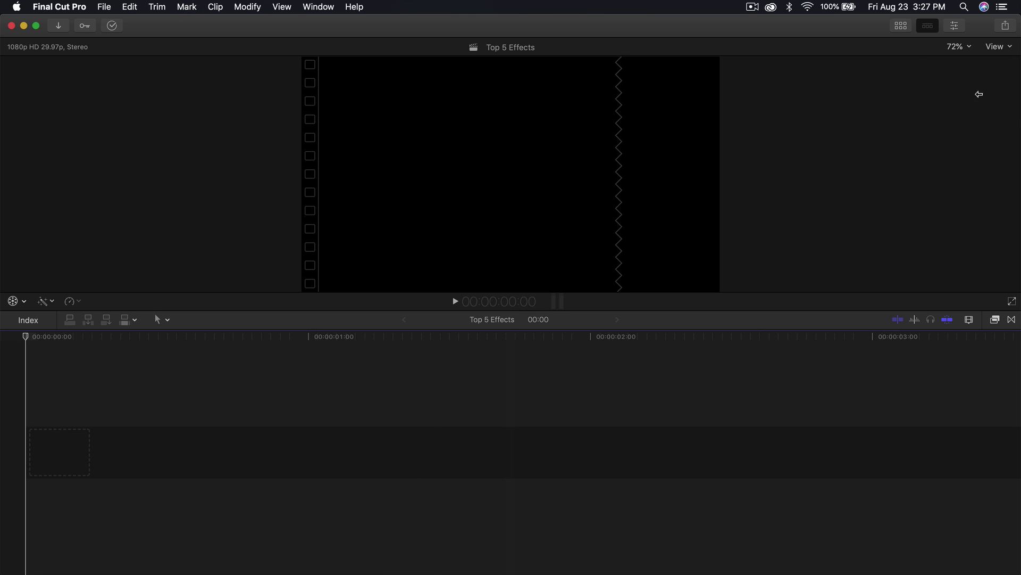
# Show the browser and move the Top 5 Effects project to the trash
pyautogui.click(899, 27)
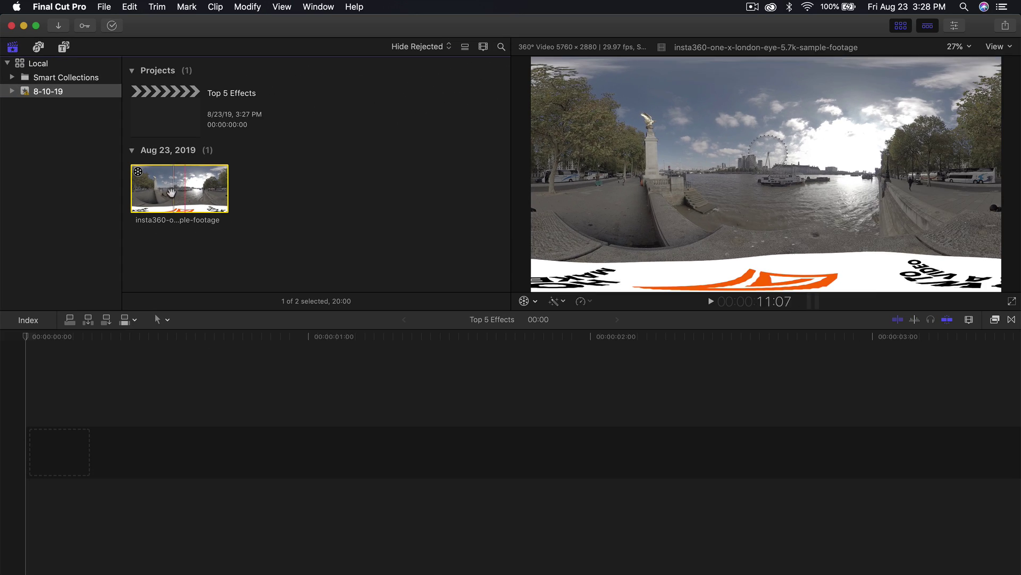
pyautogui.click(165, 119)
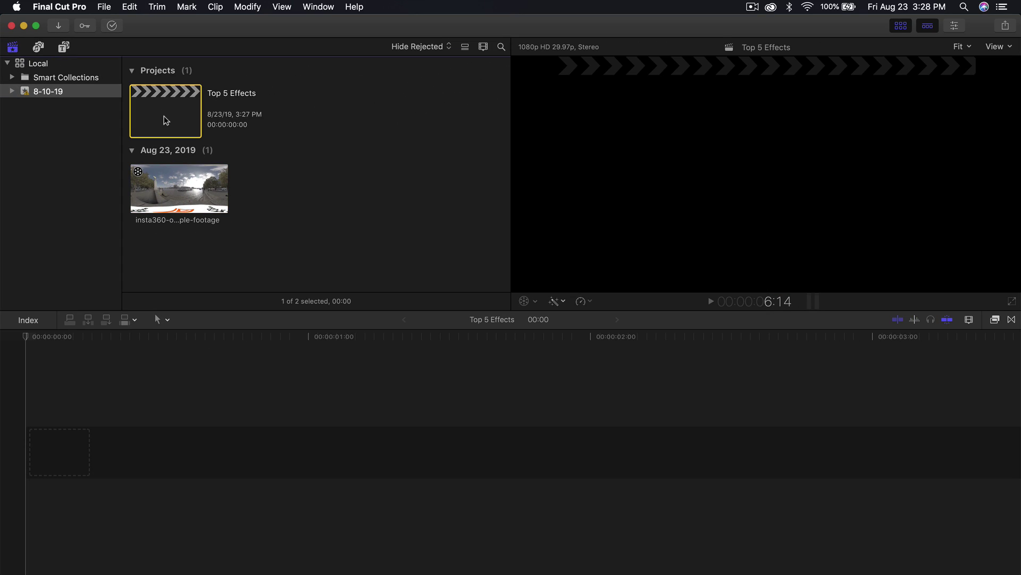
pyautogui.rightClick(166, 120)
pyautogui.click(206, 201)
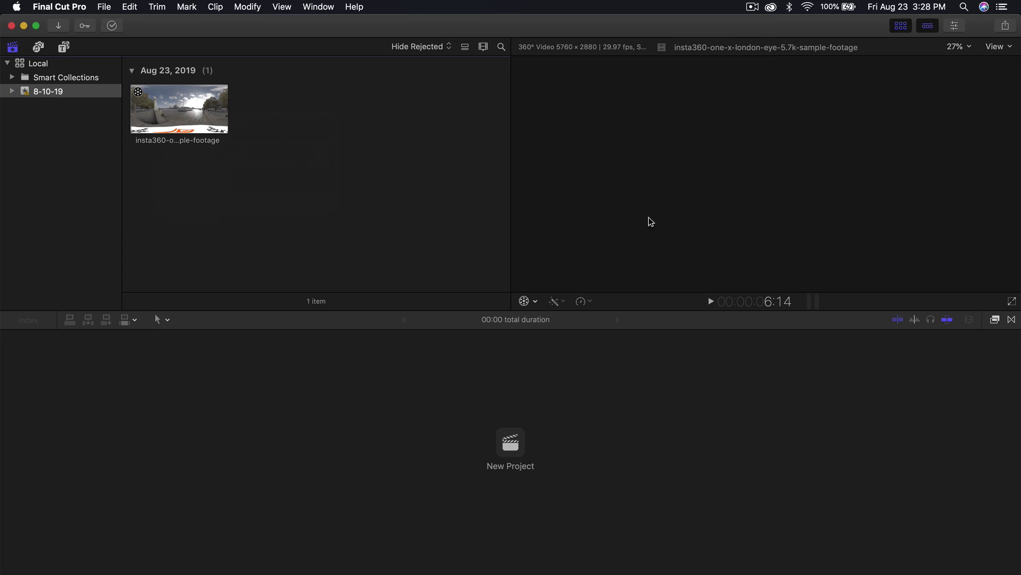
# Create a new project named Top 5 in event 8-10-19 with custom settings and the 1080p HD video format
pyautogui.click(511, 441)
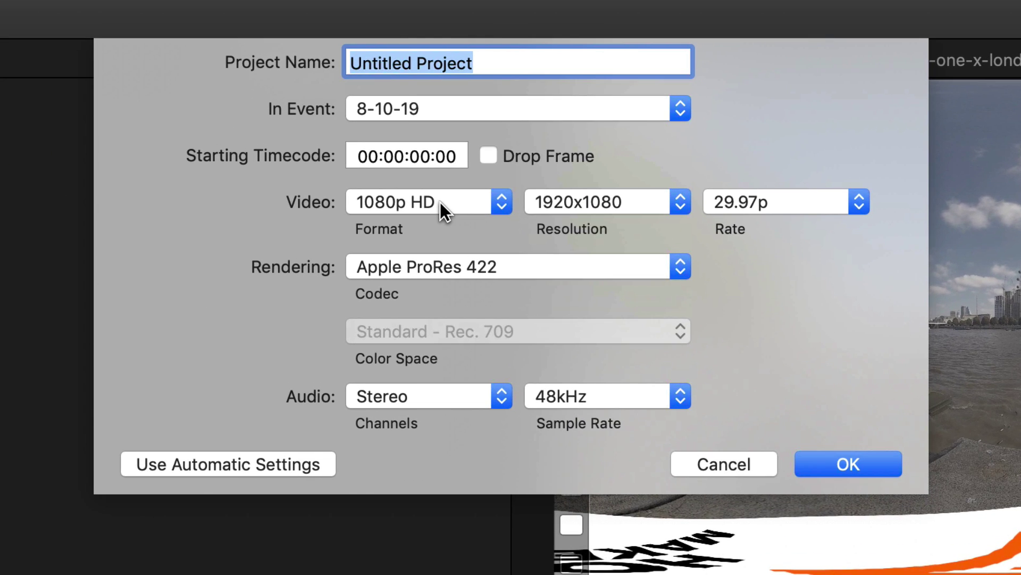
pyautogui.write('Top 5')
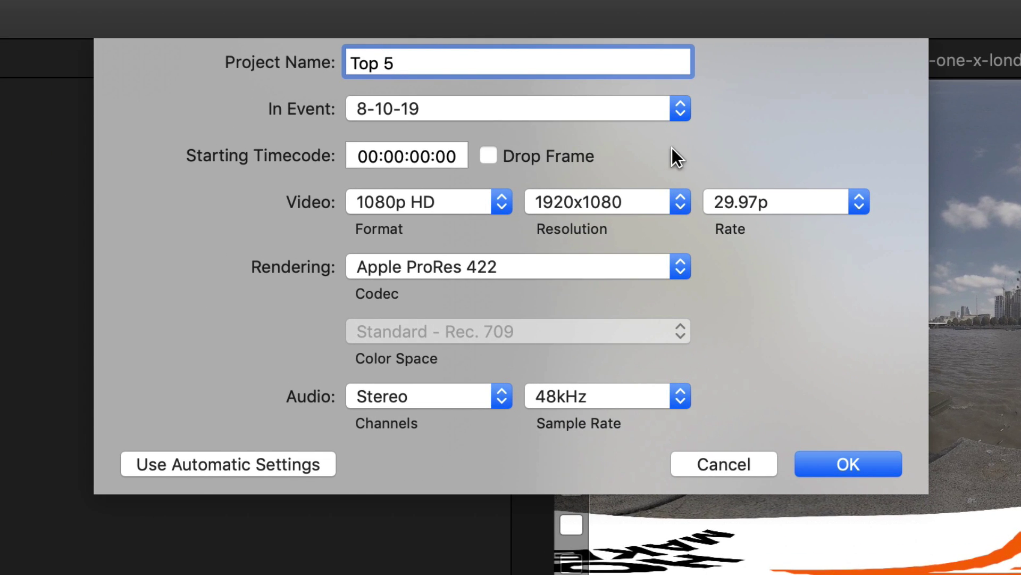
pyautogui.click(234, 463)
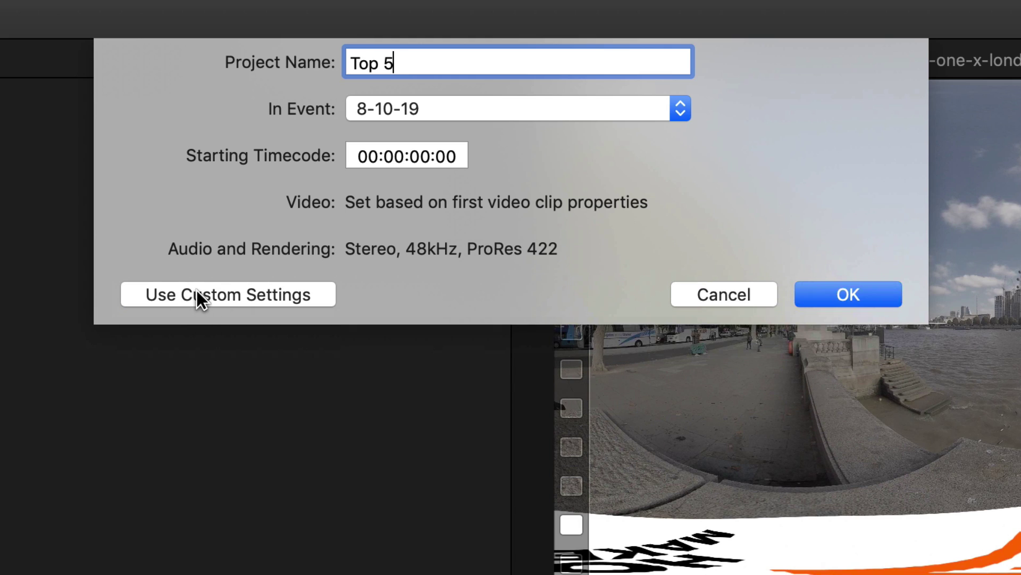
pyautogui.click(190, 295)
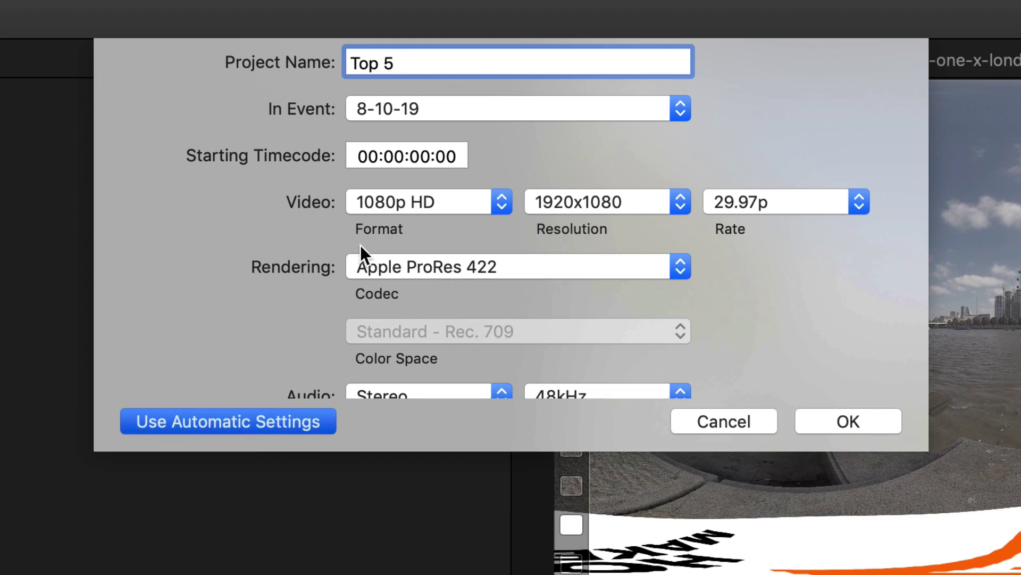
pyautogui.click(345, 201)
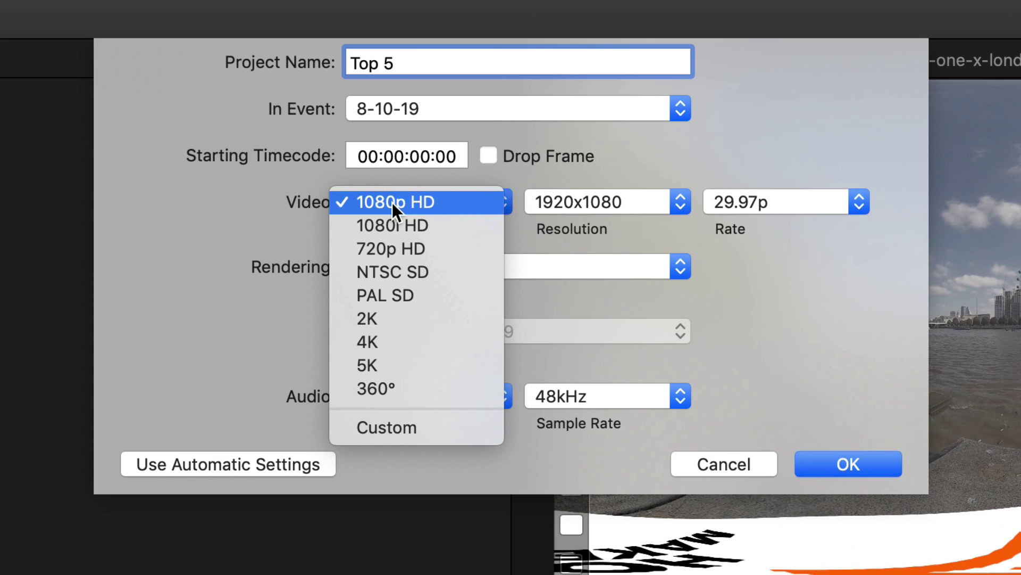
pyautogui.click(428, 200)
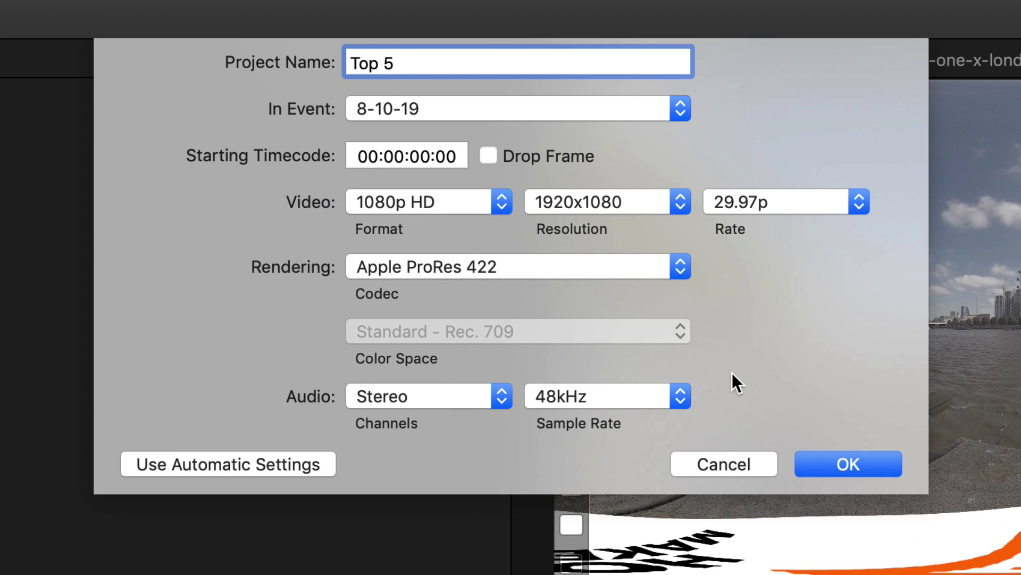
pyautogui.click(854, 465)
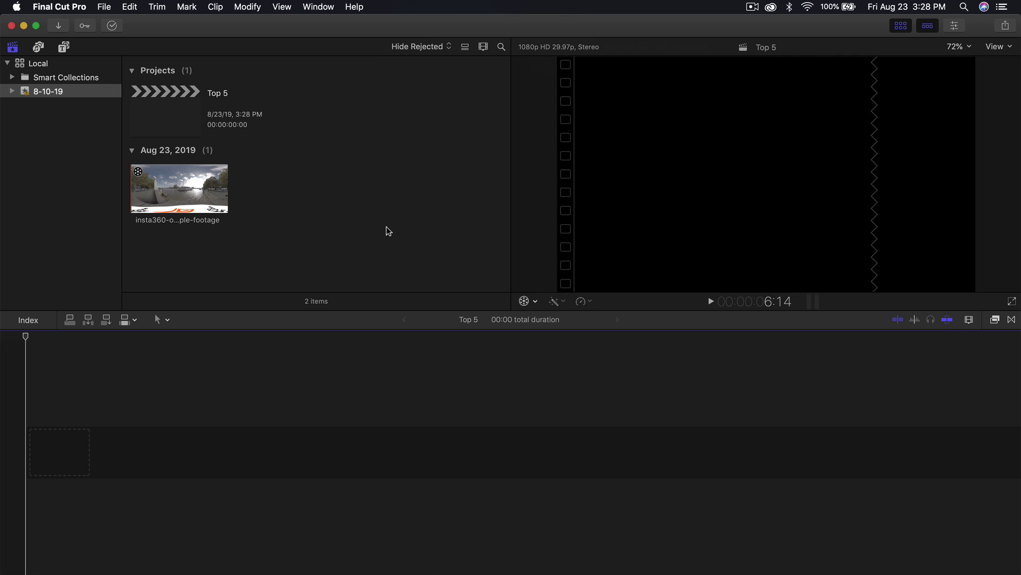
# Add the insta360 London Eye clip to the timeline and set its orientation mapping to Tiny Planet
pyautogui.moveTo(180, 189); pyautogui.dragTo(186, 428)
pyautogui.hotkey('shift', 'z')
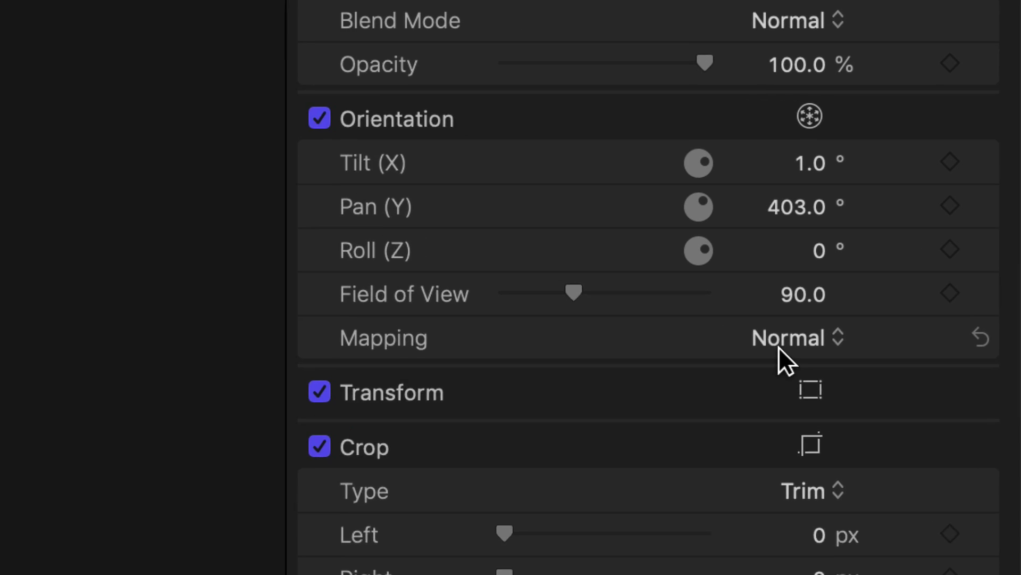
pyautogui.click(945, 187)
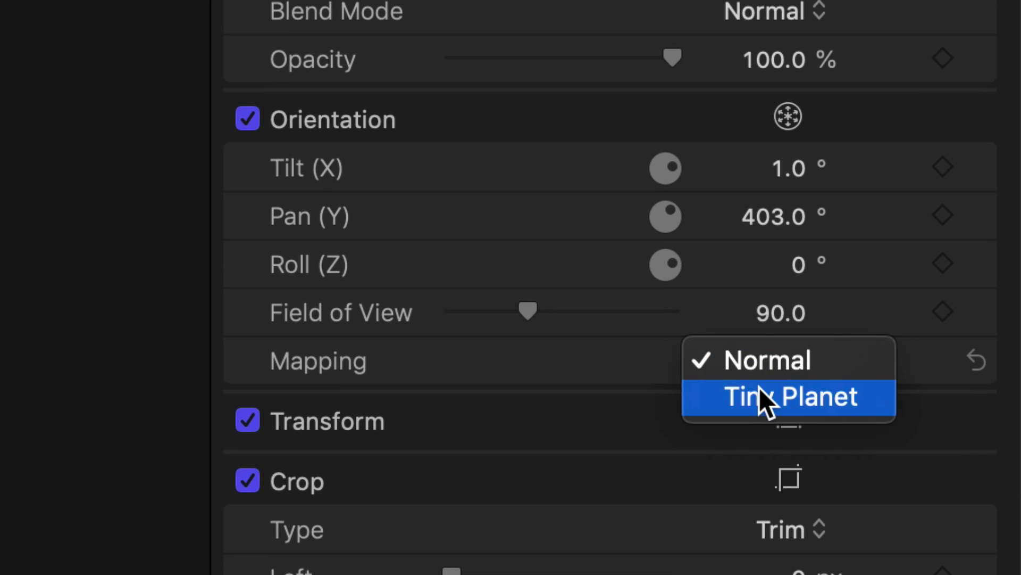
pyautogui.click(804, 404)
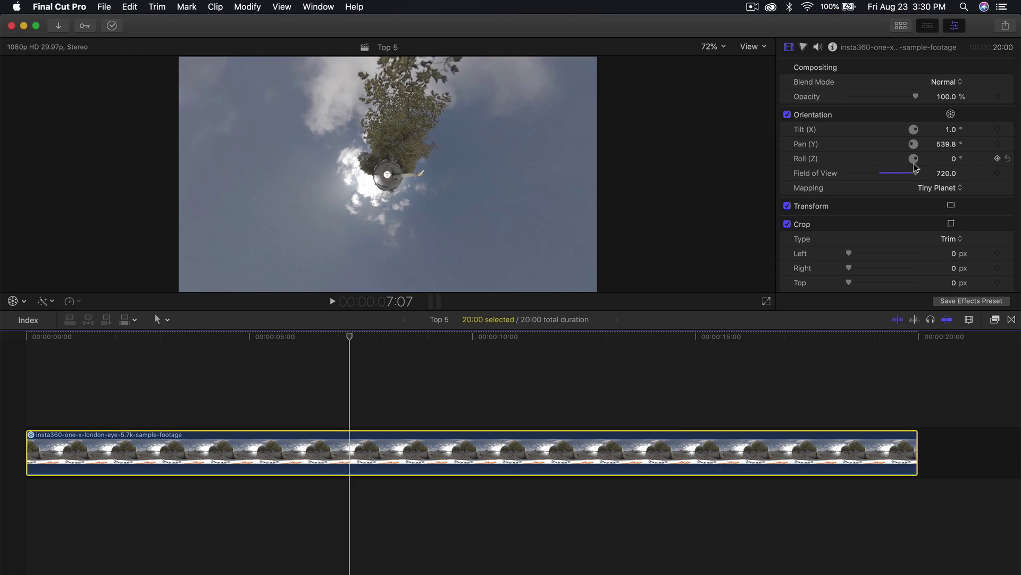
# Set the Tiny Planet clip's field of view to about 242 and its tilt to -180°
pyautogui.moveTo(916, 174); pyautogui.dragTo(868, 174)
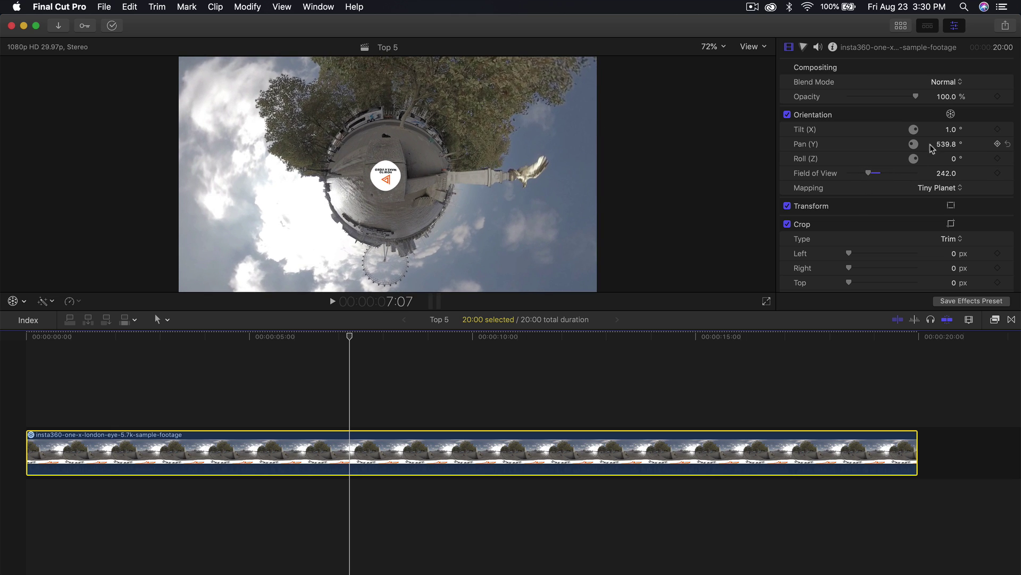
pyautogui.moveTo(914, 131); pyautogui.dragTo(912, 130)
pyautogui.click(945, 130)
pyautogui.write('-18')
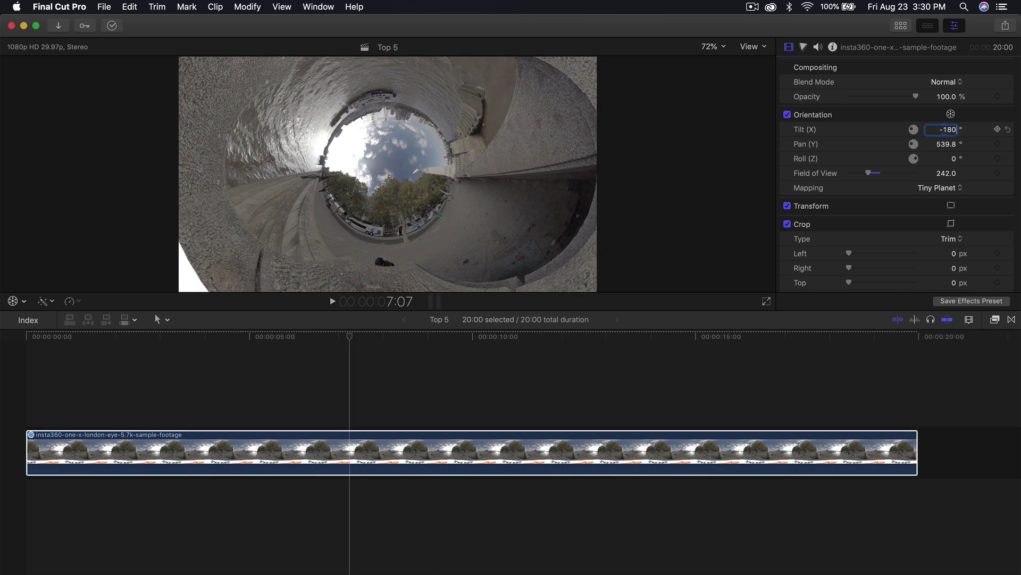
pyautogui.write('0')
pyautogui.press('Return')
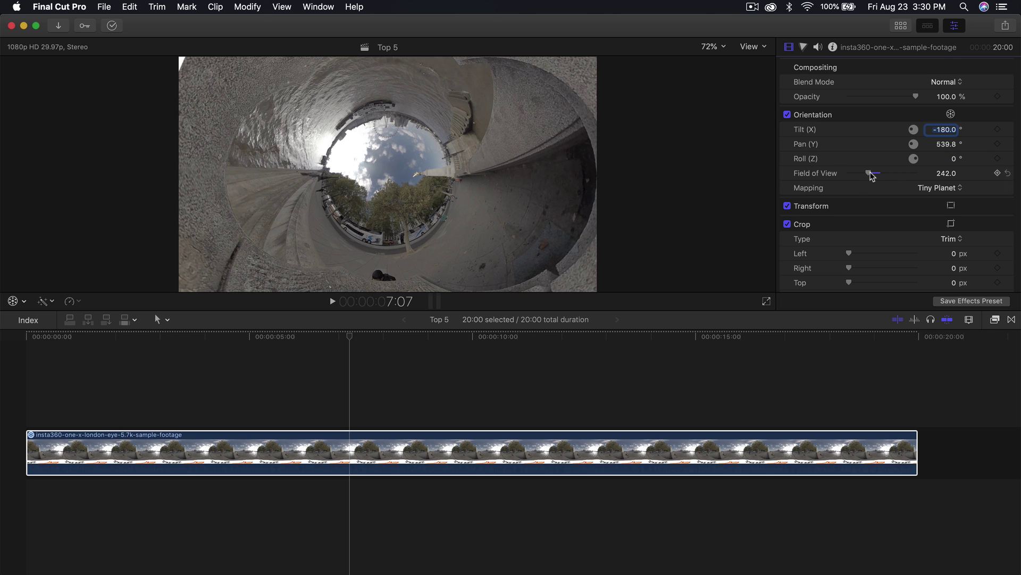
# Reduce the clip's field of view to about 207 and rotate its pan to about 267.3°
pyautogui.moveTo(872, 176)
pyautogui.mouseDown()
pyautogui.moveTo(857, 176)
pyautogui.moveTo(869, 177)
pyautogui.mouseUp()
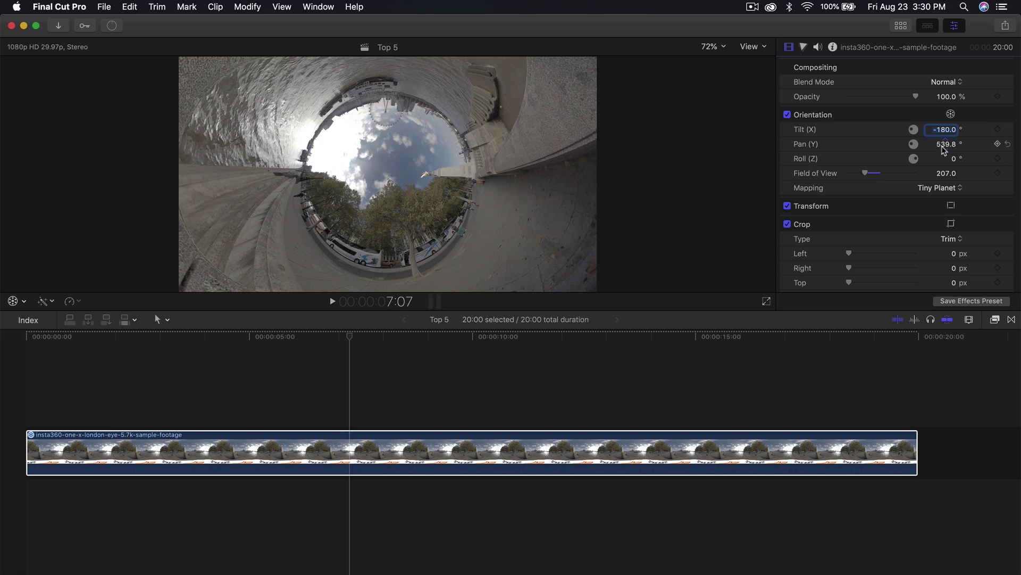
pyautogui.moveTo(913, 148); pyautogui.dragTo(914, 137)
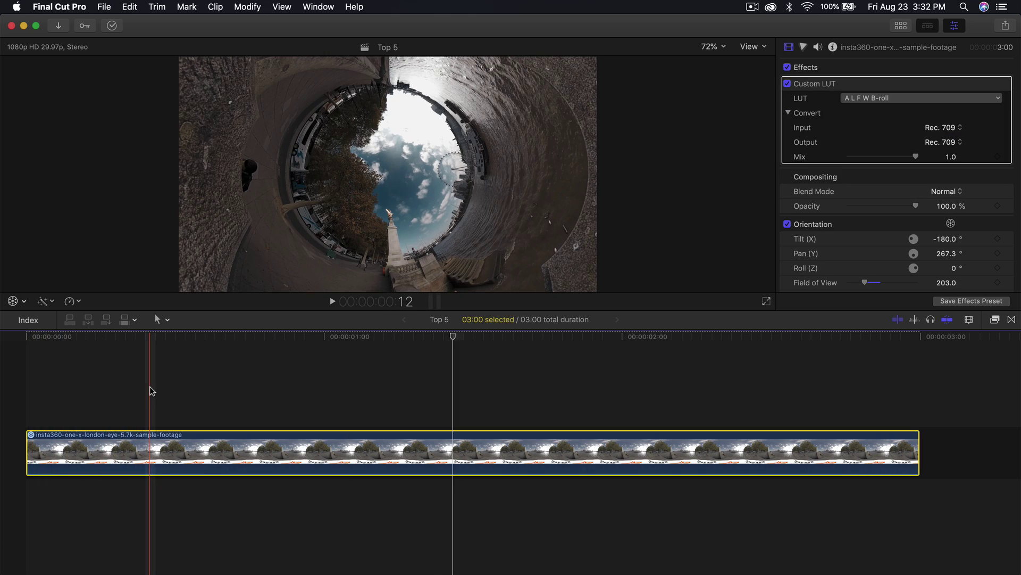
pyautogui.click(303, 340)
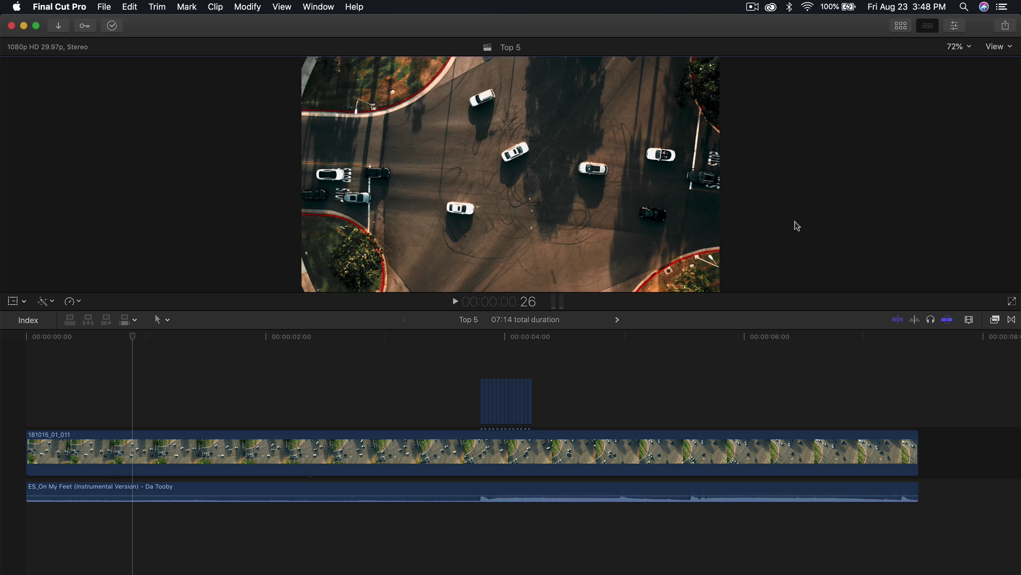
# Find where the beat kicks in on the music track and place the playhead there at 3:23
pyautogui.click(90, 490)
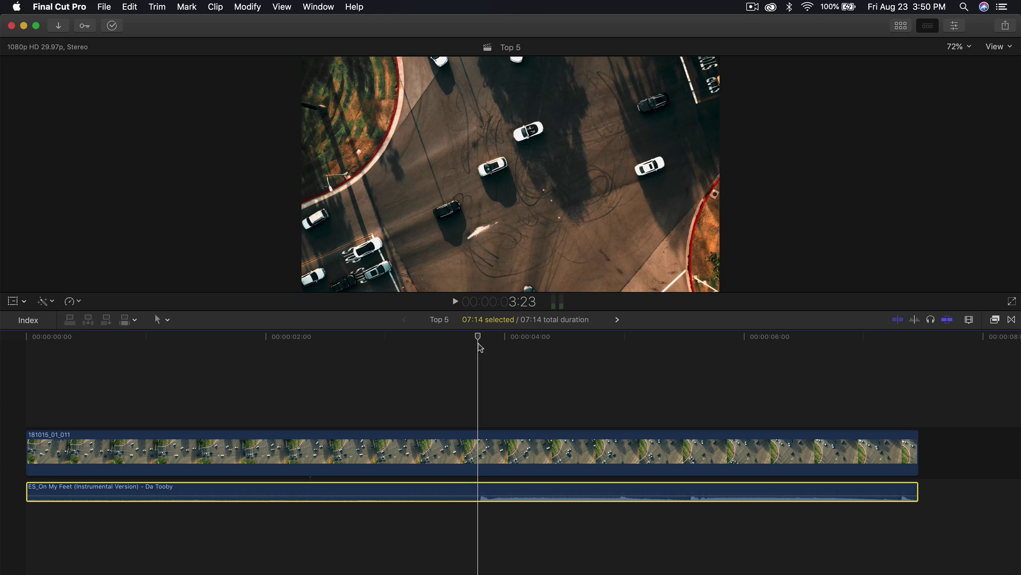
pyautogui.press('super+equal')
pyautogui.press('super+equal')
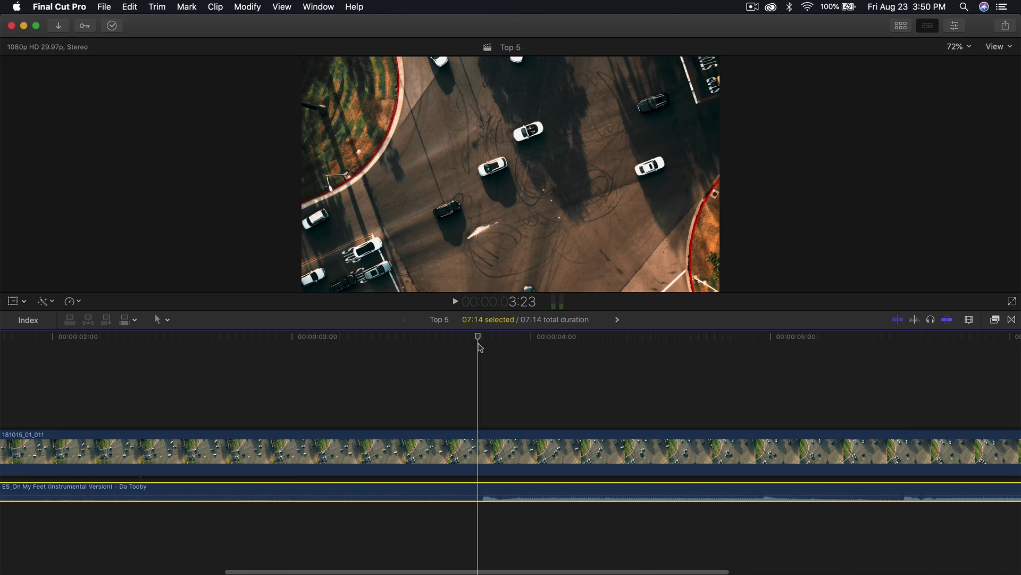
pyautogui.press('super+equal')
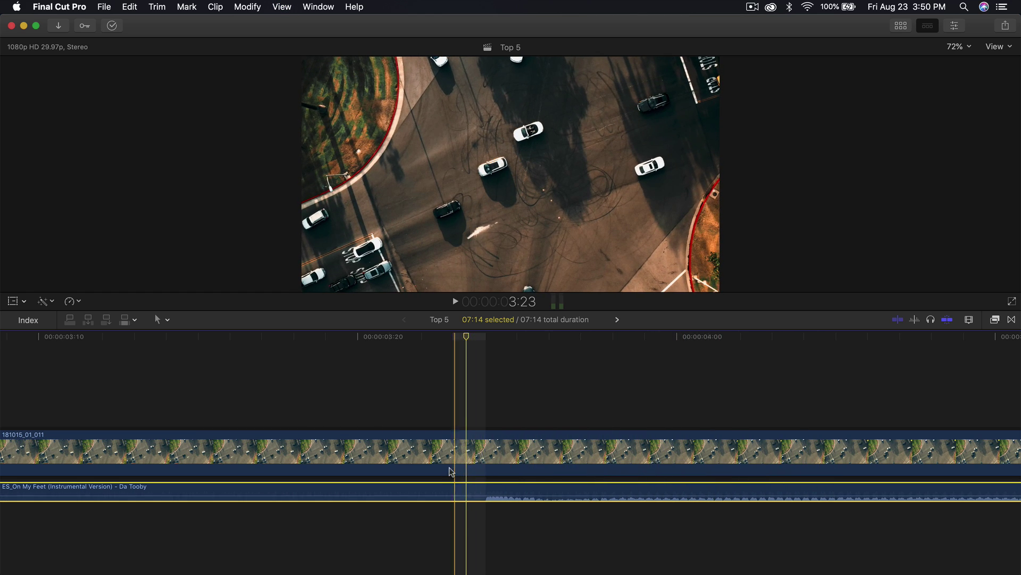
pyautogui.hscroll(2, 456, 468)
pyautogui.hscroll(2, 438, 460)
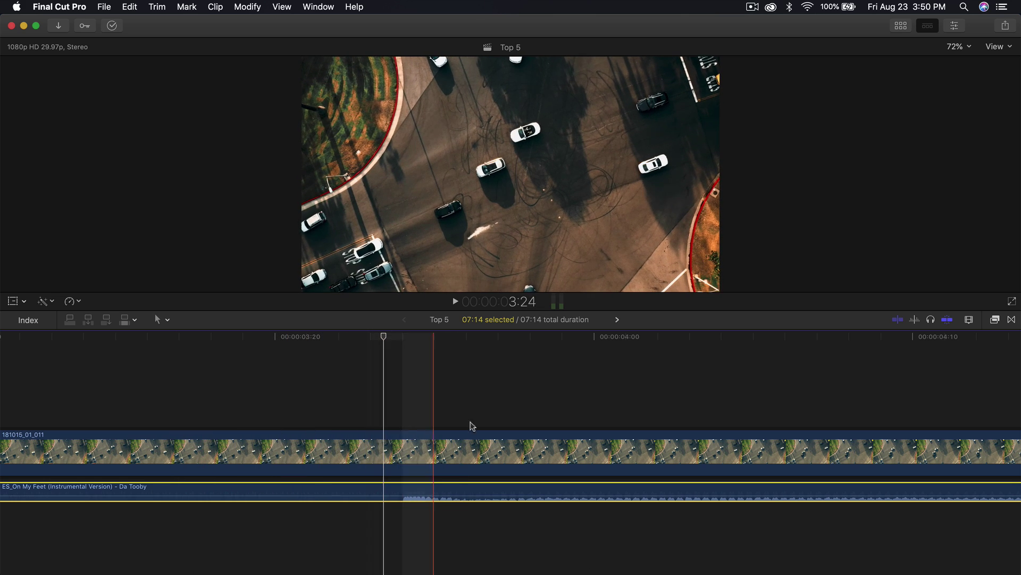
pyautogui.hscroll(-5, 474, 441)
pyautogui.hscroll(5, 532, 442)
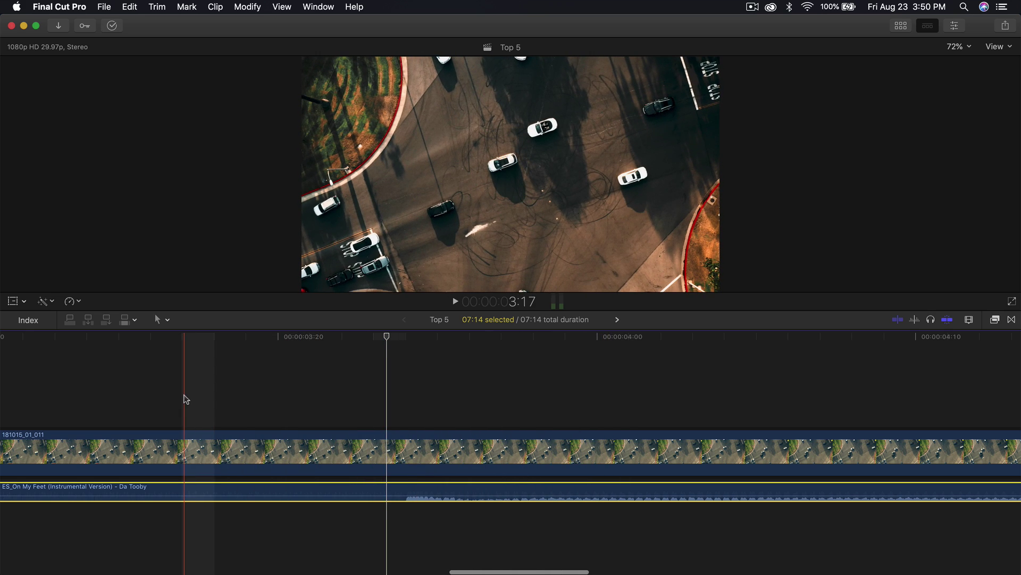
pyautogui.hscroll(-3, 154, 400)
pyautogui.press('space')
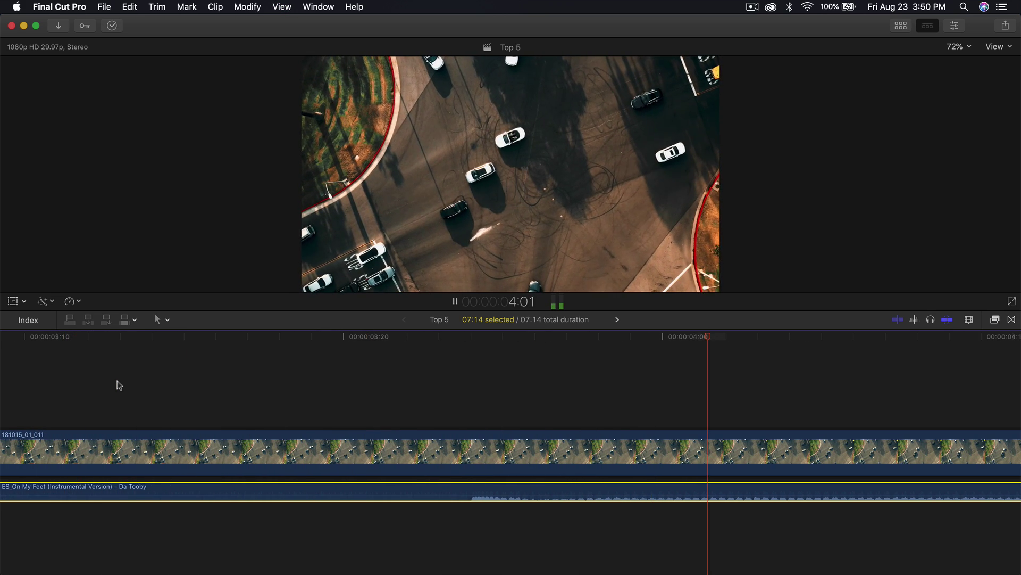
pyautogui.press('space')
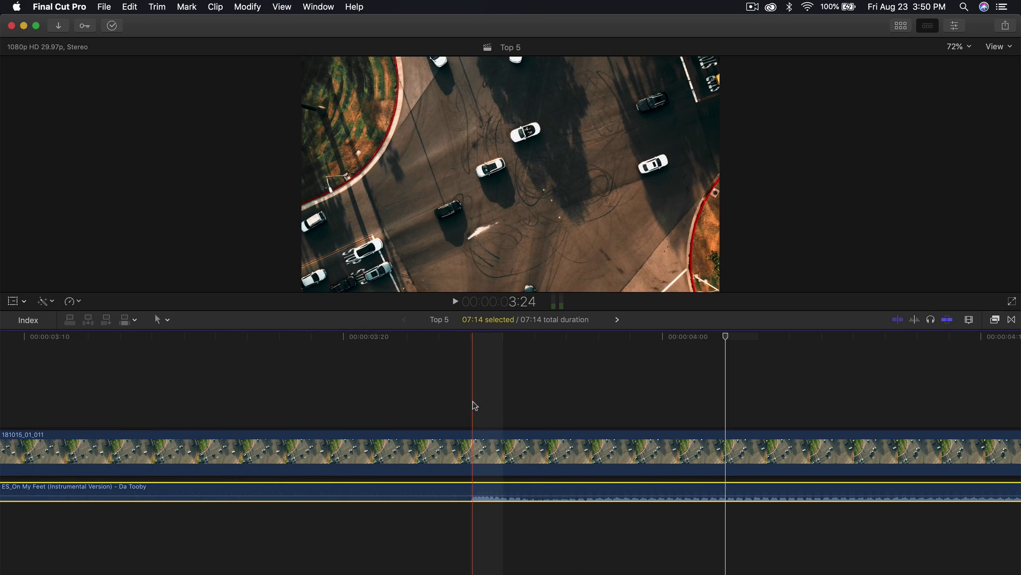
pyautogui.click(473, 341)
pyautogui.click(470, 339)
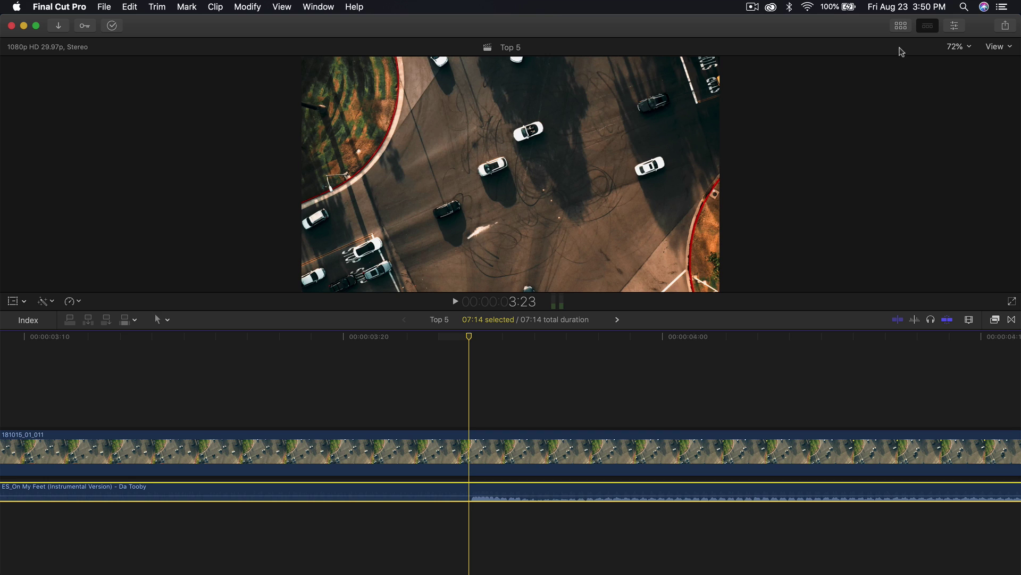
# Place a Custom generator above the 181015_01_011 clip, starting at the playhead
pyautogui.click(901, 25)
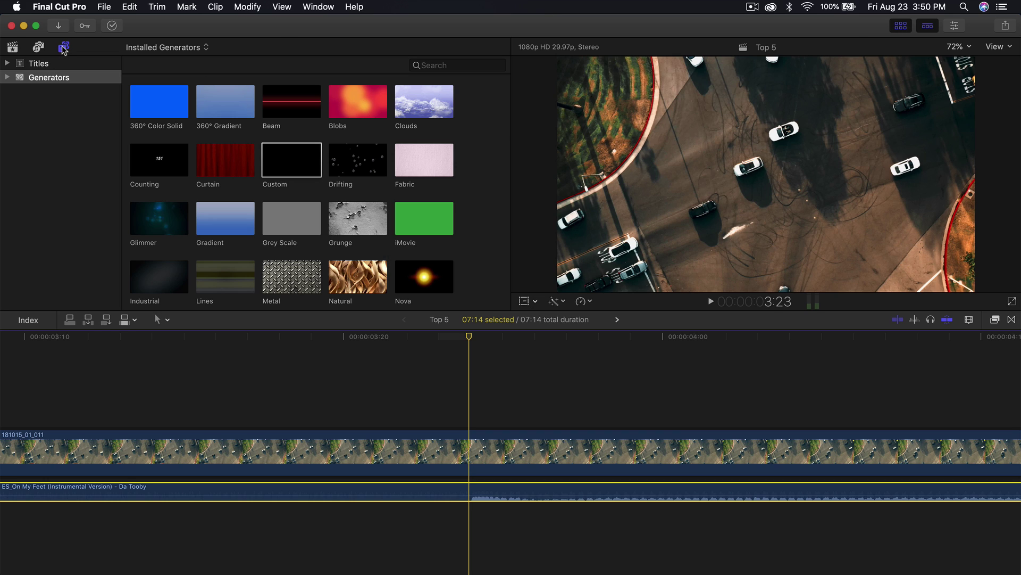
pyautogui.moveTo(291, 160); pyautogui.dragTo(474, 381)
pyautogui.hscroll(3, 473, 381)
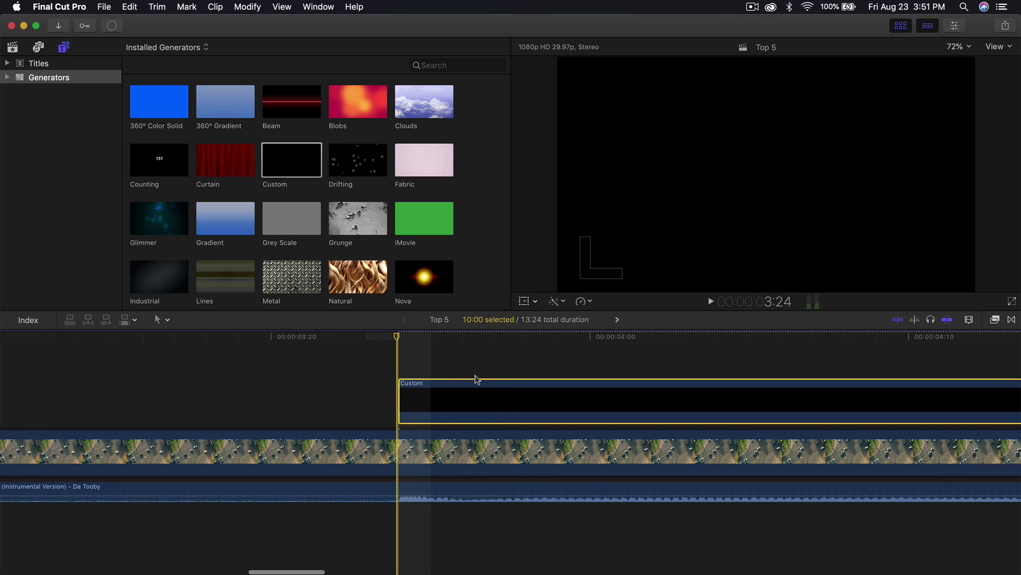
# Raise the Custom generator's Y position to about 552 px so it covers only the upper half of the frame
pyautogui.press('super+4')
pyautogui.press('super+1')
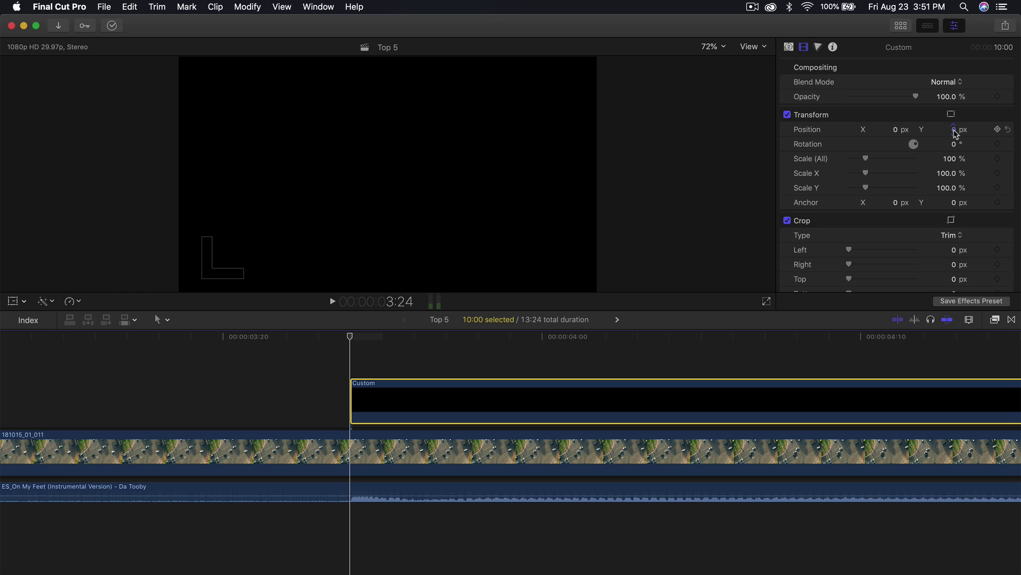
pyautogui.moveTo(834, 158); pyautogui.dragTo(834, 141)
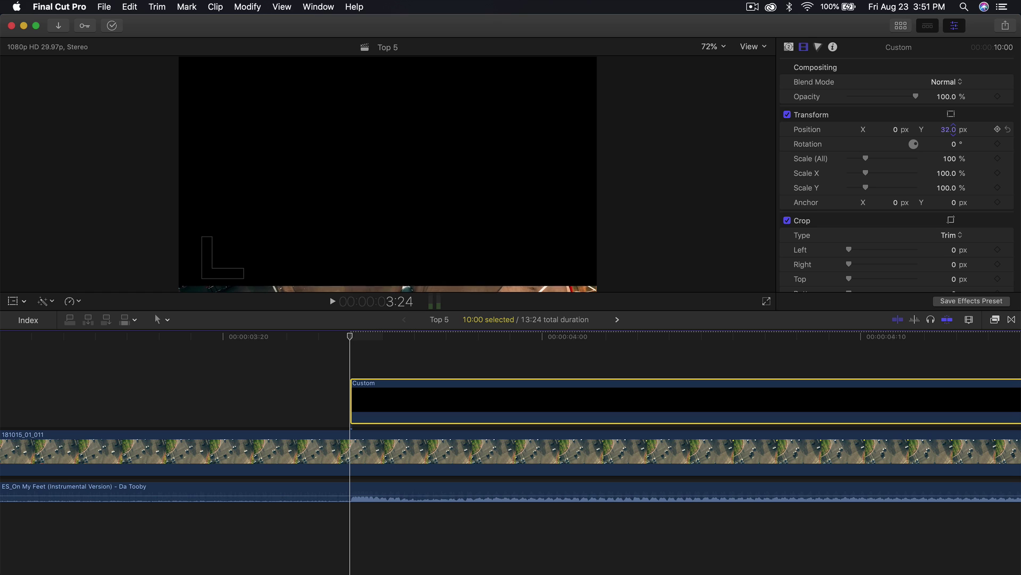
pyautogui.moveTo(953, 128); pyautogui.dragTo(954, 128)
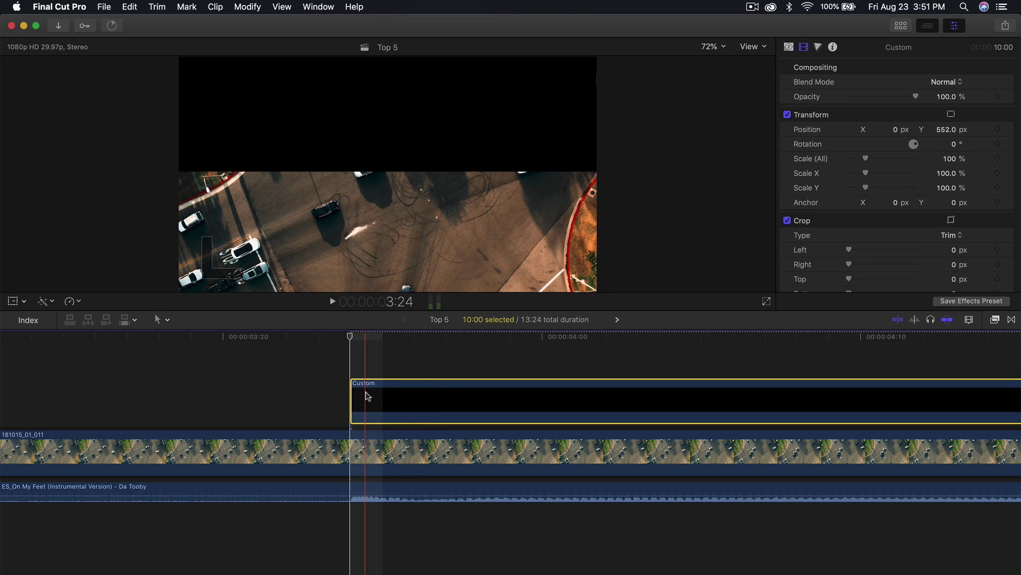
# Duplicate the Custom generator directly above the original and set the copy's Y position to about -614.9 px
pyautogui.moveTo(368, 397); pyautogui.dragTo(375, 373)
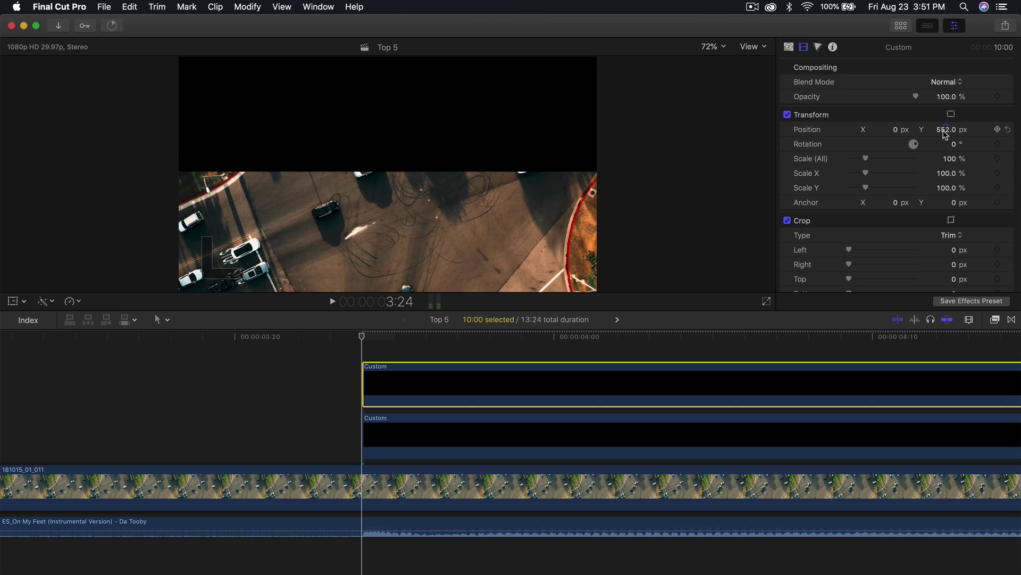
pyautogui.moveTo(946, 129)
pyautogui.mouseDown()
pyautogui.moveTo(969, 134)
pyautogui.moveTo(945, 128)
pyautogui.mouseUp()
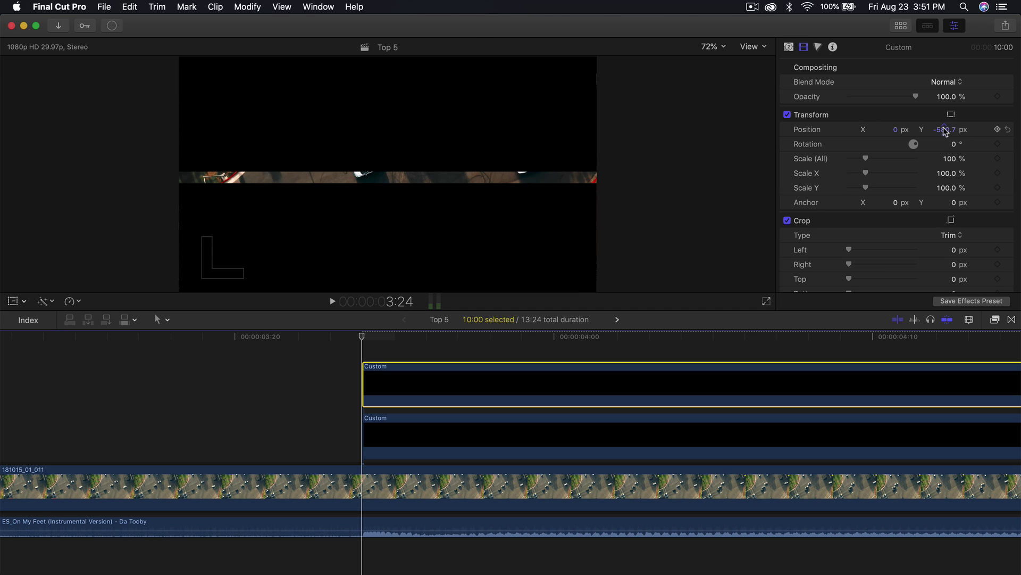
pyautogui.moveTo(946, 131); pyautogui.dragTo(946, 142)
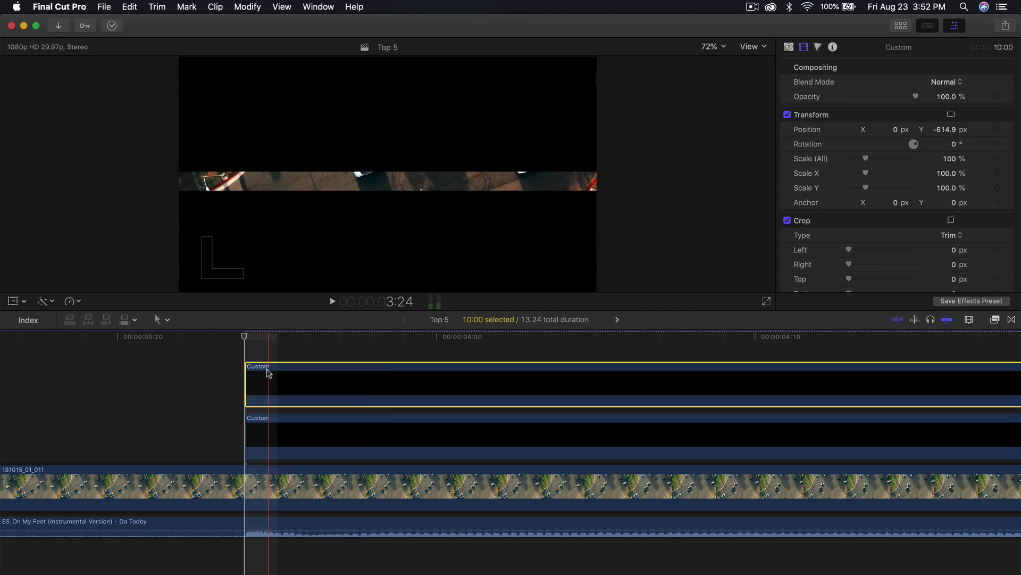
# Select both stacked Custom generators and trim them together to a duration of 1:09
pyautogui.moveTo(264, 350); pyautogui.dragTo(294, 440)
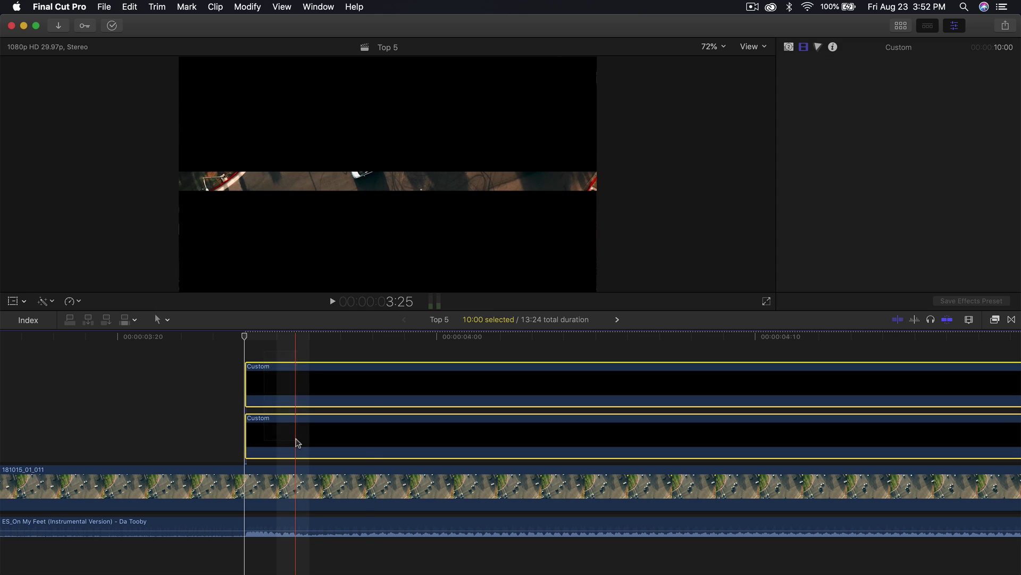
pyautogui.press('super+minus')
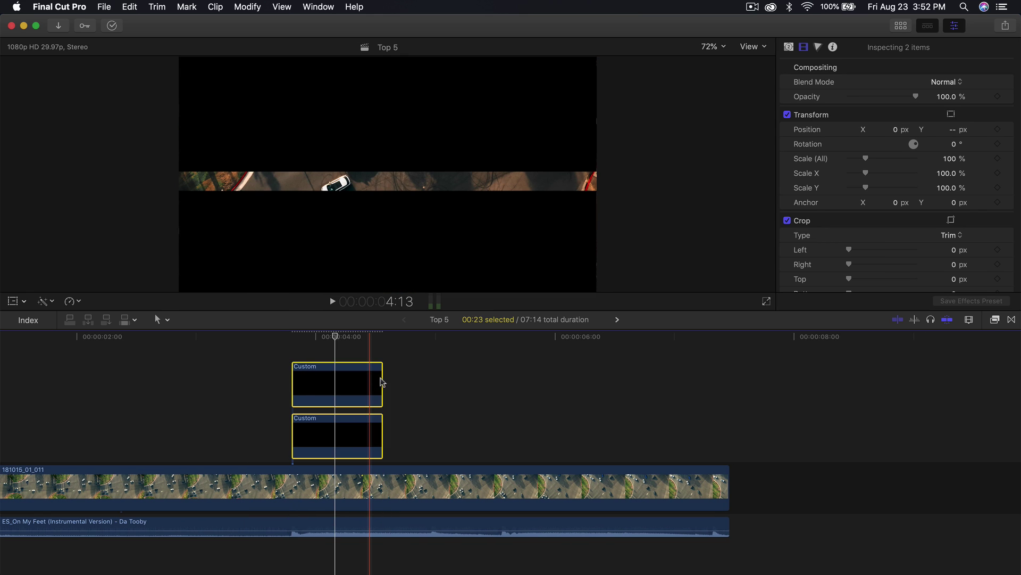
pyautogui.moveTo(384, 378); pyautogui.dragTo(452, 378)
pyautogui.moveTo(381, 419); pyautogui.dragTo(372, 369)
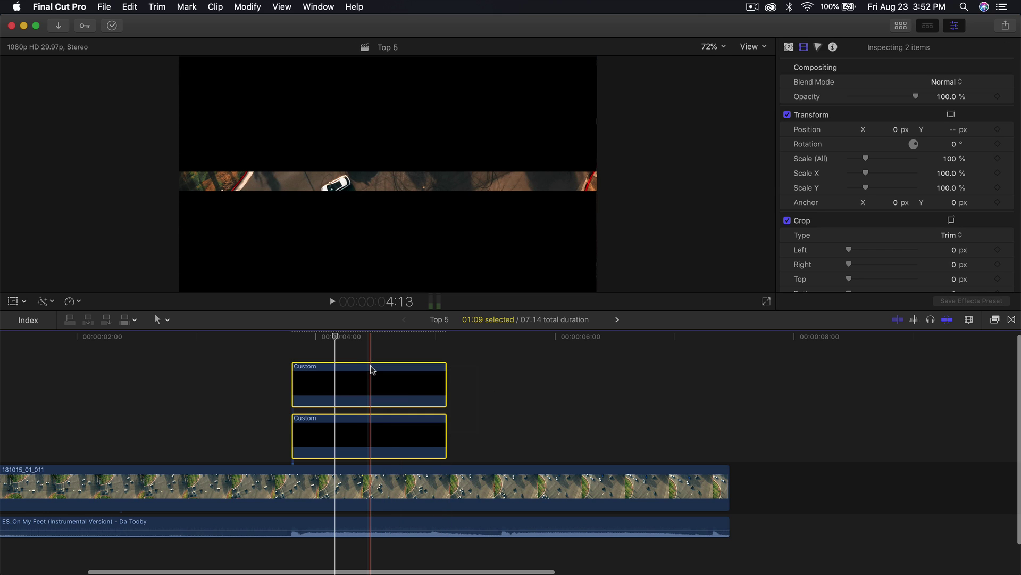
# Combine the two Custom generators into a compound clip named box in the 8-10-19 event
pyautogui.rightClick(372, 368)
pyautogui.click(409, 372)
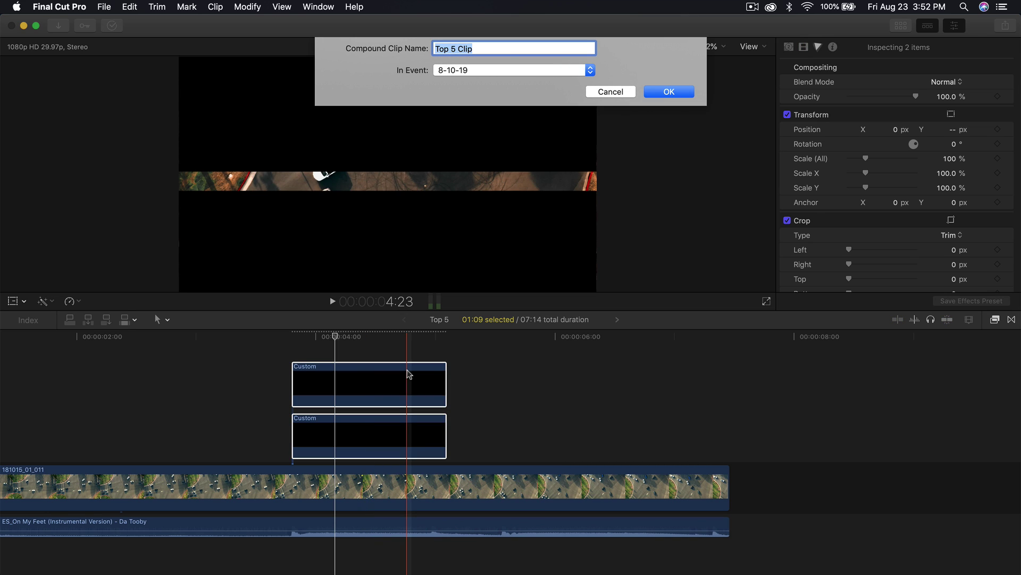
pyautogui.write('box')
pyautogui.press('Return')
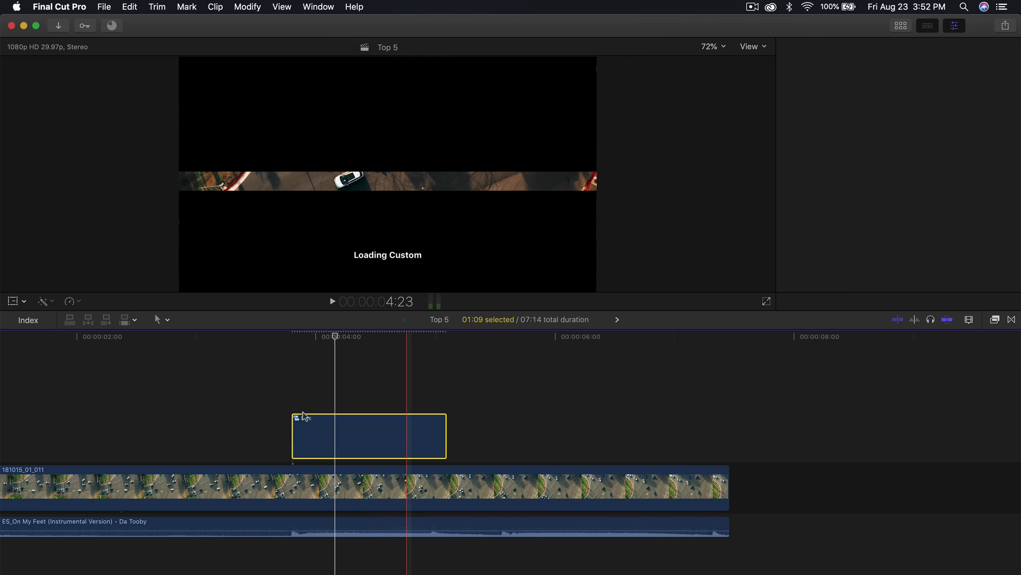
# Blade the box compound clip from its start into 18 consecutive one-frame pieces and delete the leftover long piece
pyautogui.click(300, 374)
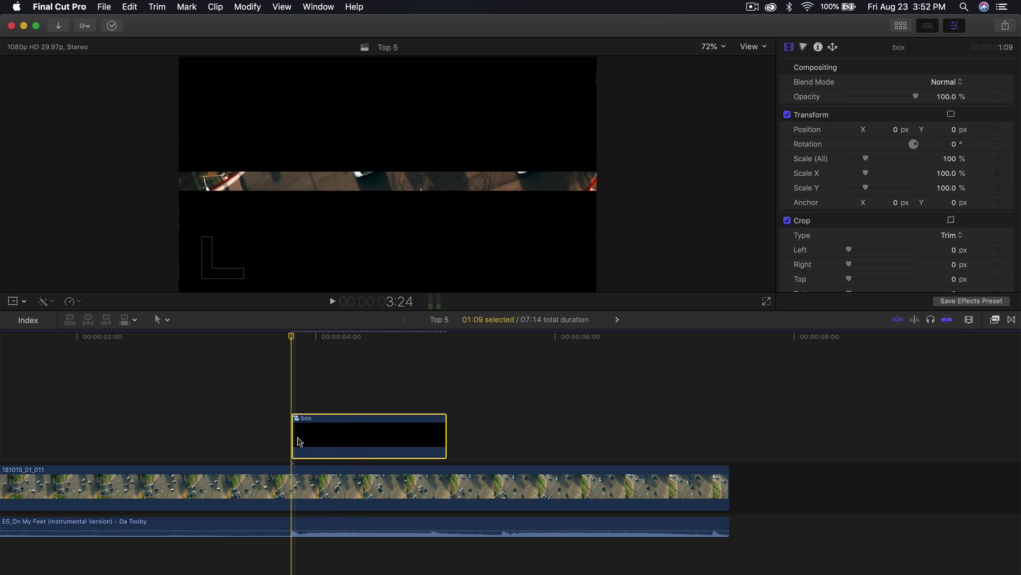
pyautogui.press('super+equal')
pyautogui.press('super+equal')
pyautogui.press('super+equal')
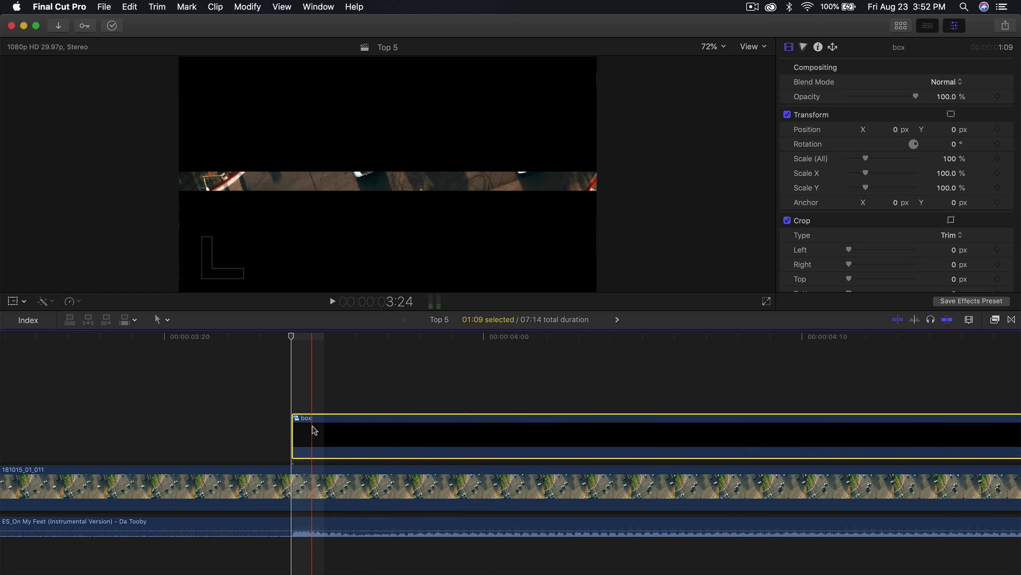
pyautogui.press('b')
pyautogui.click(323, 431)
pyautogui.click(355, 431)
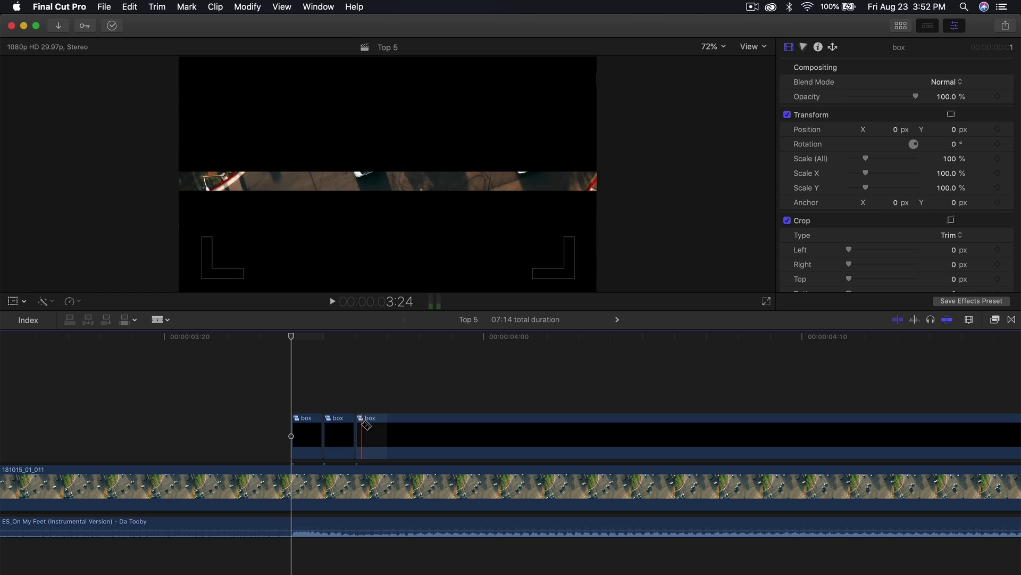
pyautogui.click(388, 431)
pyautogui.click(419, 431)
pyautogui.click(451, 431)
pyautogui.click(483, 431)
pyautogui.click(515, 431)
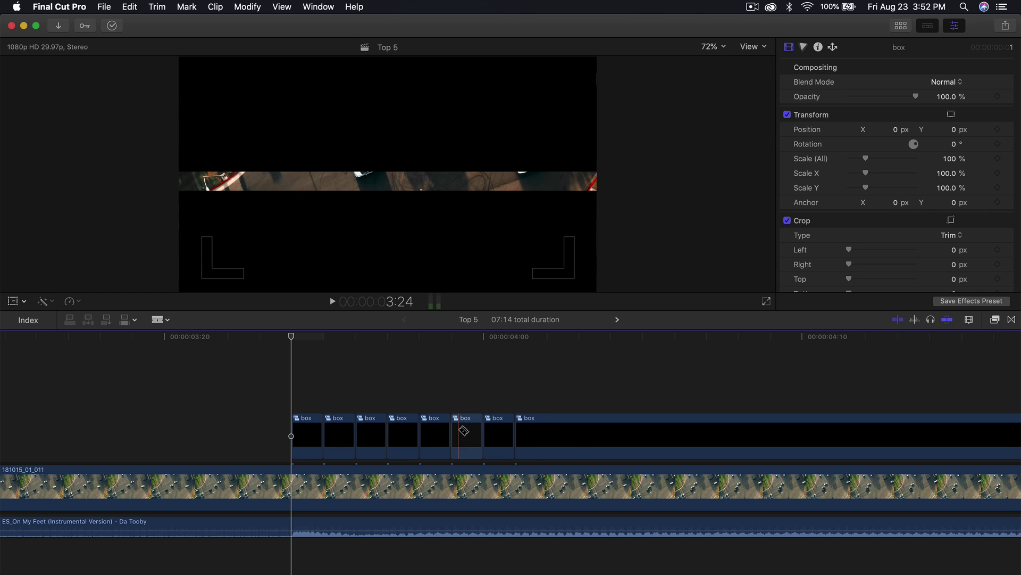
pyautogui.click(547, 431)
pyautogui.click(579, 431)
pyautogui.click(611, 431)
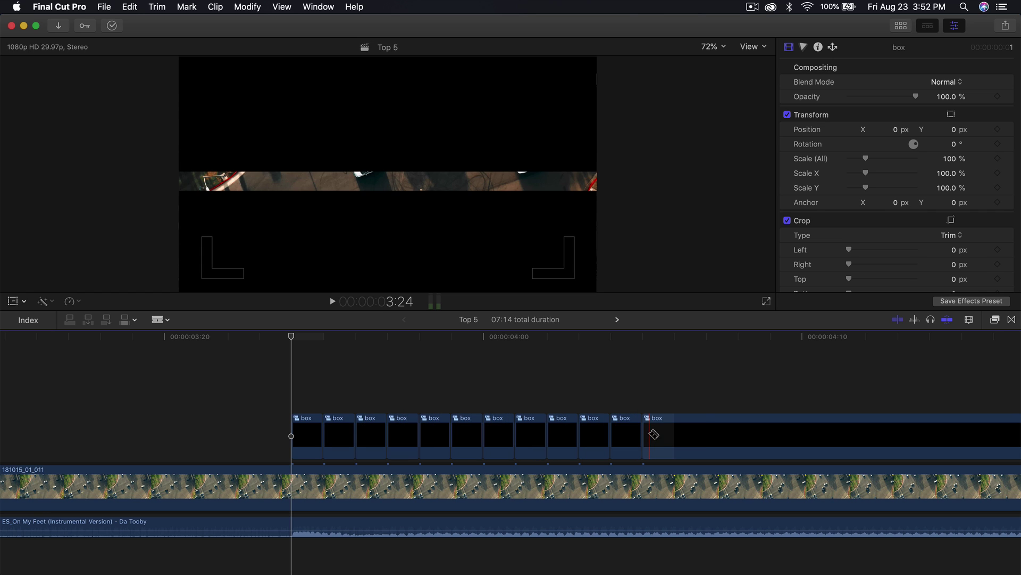
pyautogui.click(643, 431)
pyautogui.click(697, 432)
pyautogui.click(732, 433)
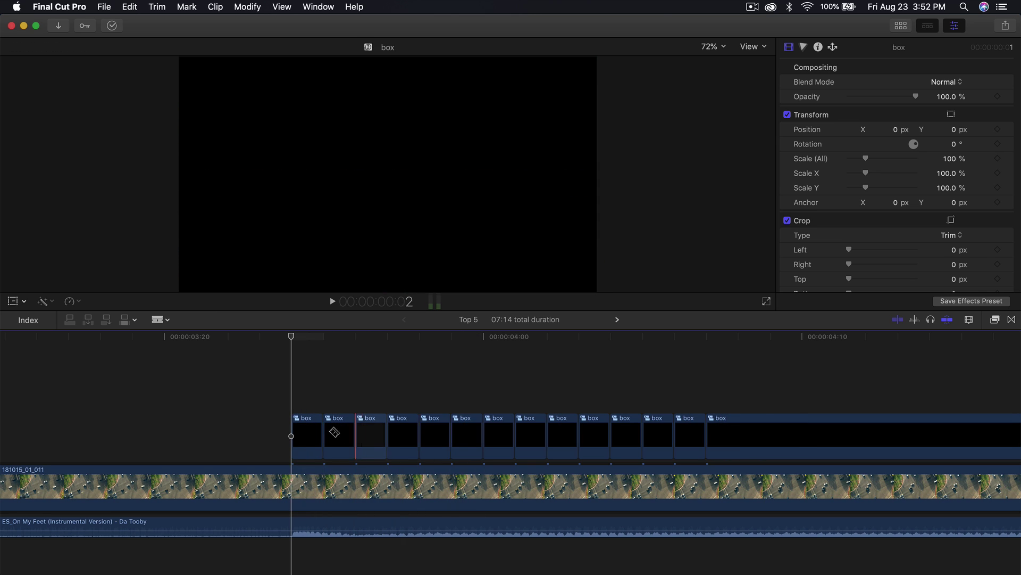
pyautogui.hscroll(5, 633, 433)
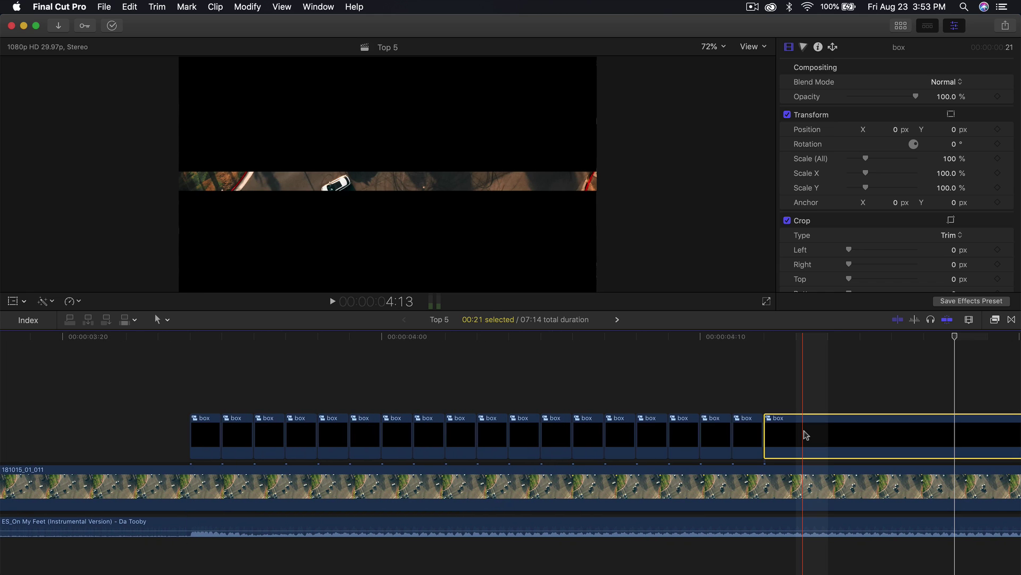
pyautogui.press('Delete')
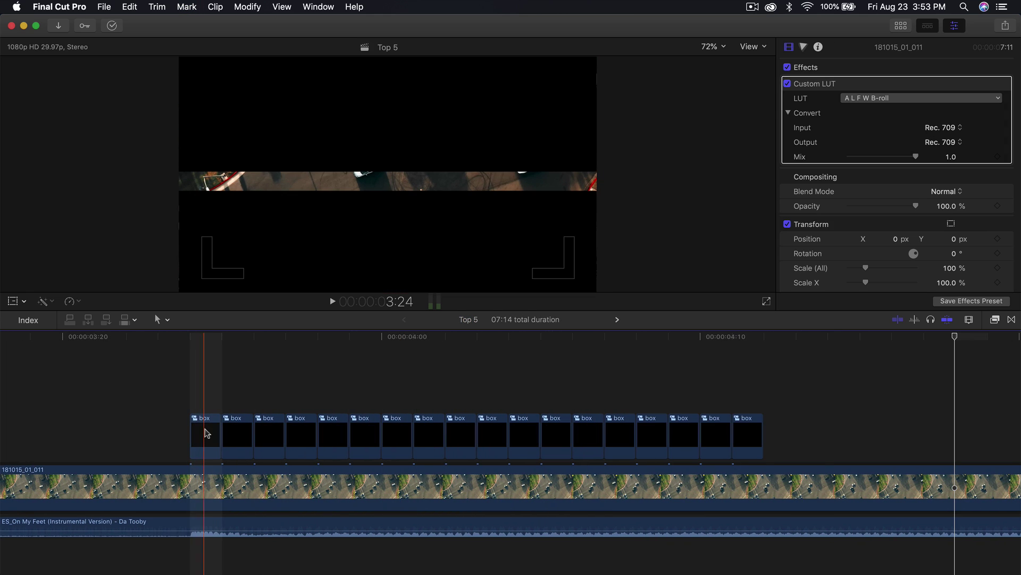
# Set the Y position of the first one-frame box piece to 231 px
pyautogui.click(206, 426)
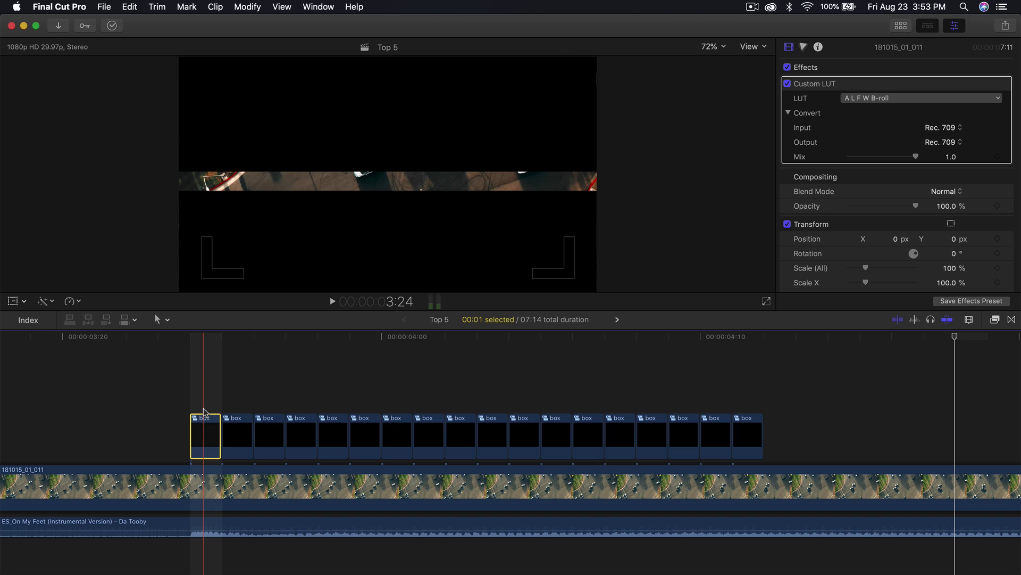
pyautogui.click(203, 334)
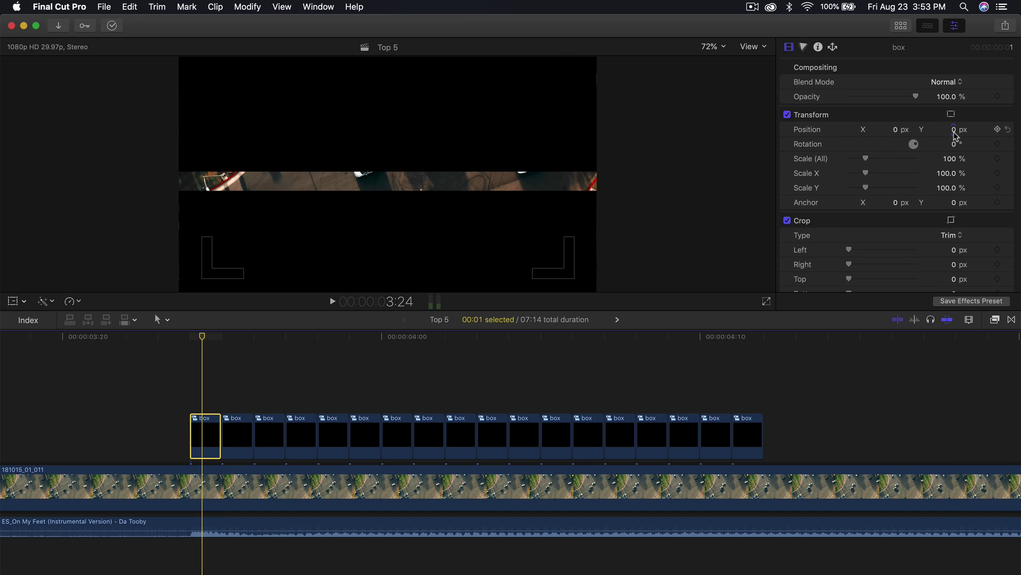
pyautogui.moveTo(956, 133)
pyautogui.mouseDown()
pyautogui.moveTo(956, 96)
pyautogui.moveTo(956, 133)
pyautogui.mouseUp()
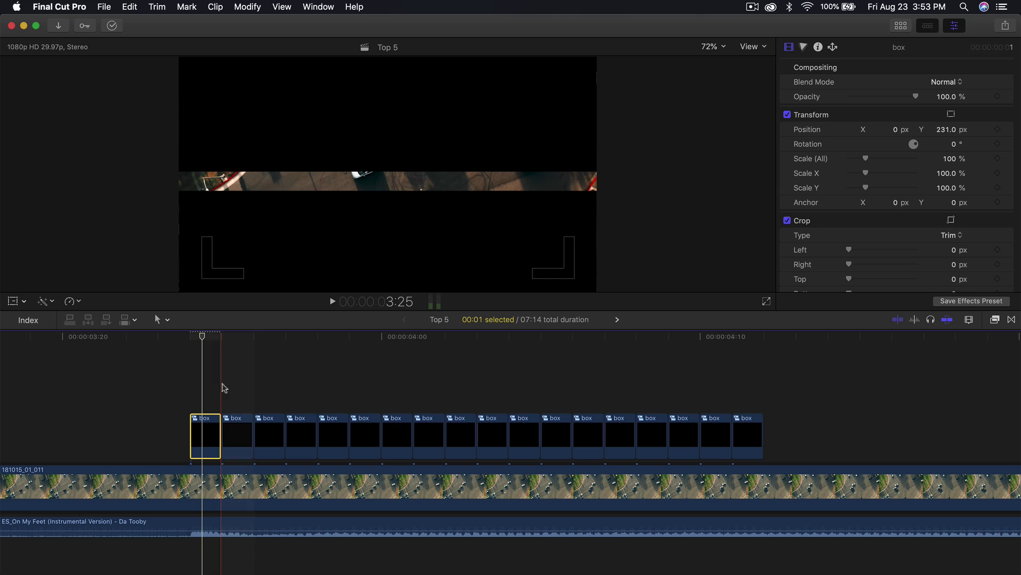
# Set the Y position of the second one-frame box piece to 89 px and check its frame in the viewer
pyautogui.click(235, 430)
pyautogui.click(241, 336)
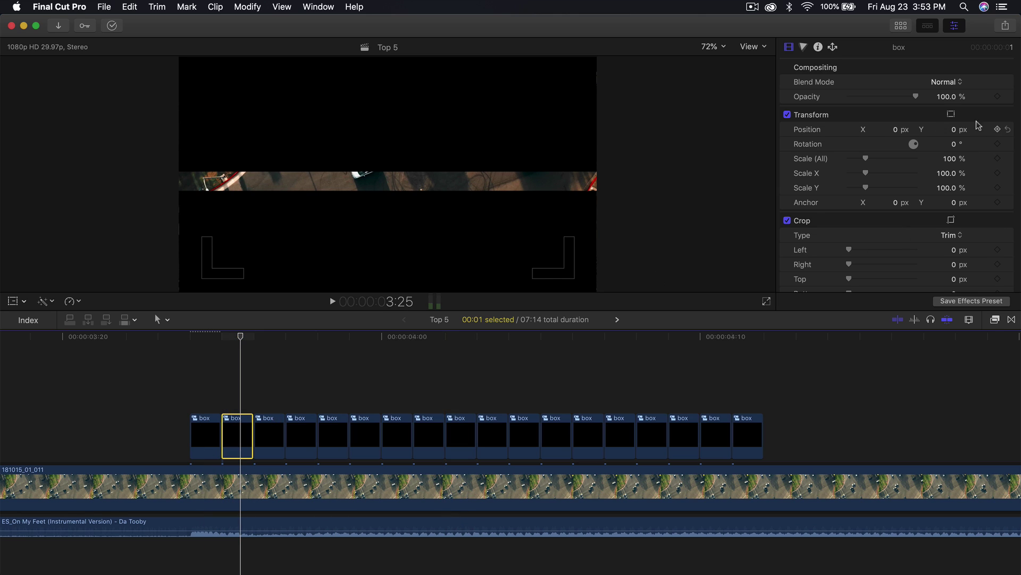
pyautogui.click(942, 132)
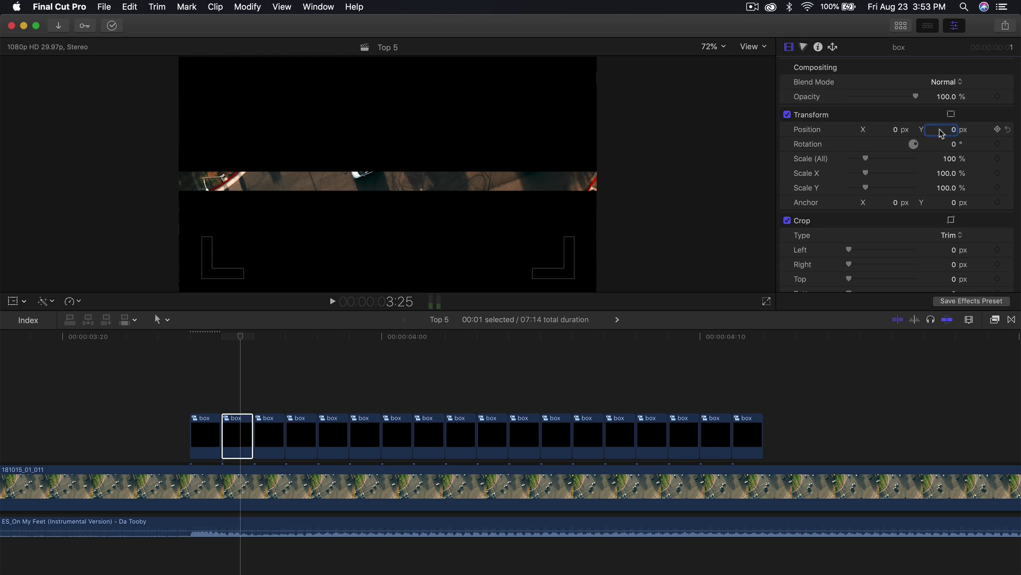
pyautogui.moveTo(953, 133)
pyautogui.mouseDown()
pyautogui.moveTo(1000, 130)
pyautogui.moveTo(968, 132)
pyautogui.mouseUp()
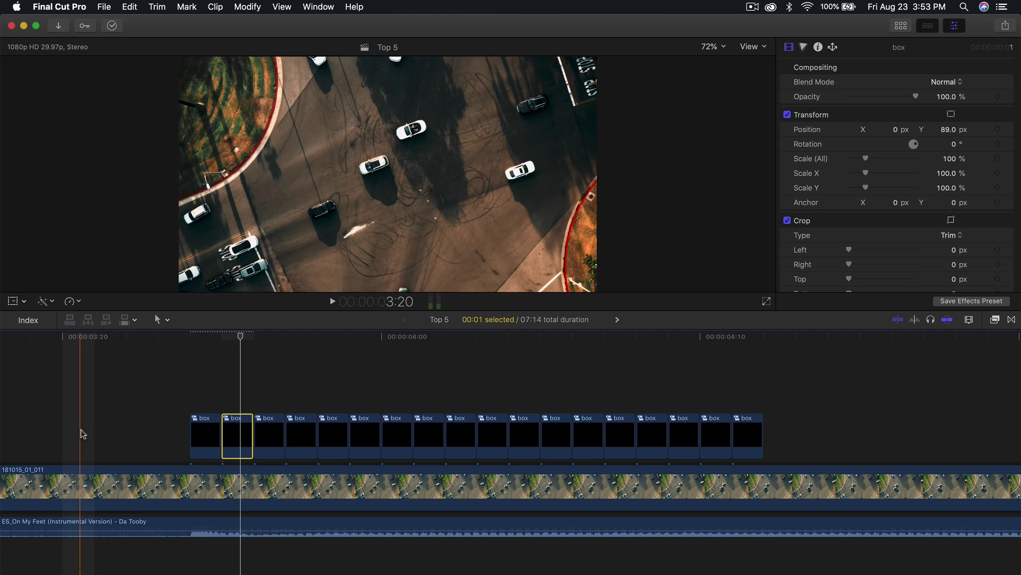
pyautogui.click(237, 435)
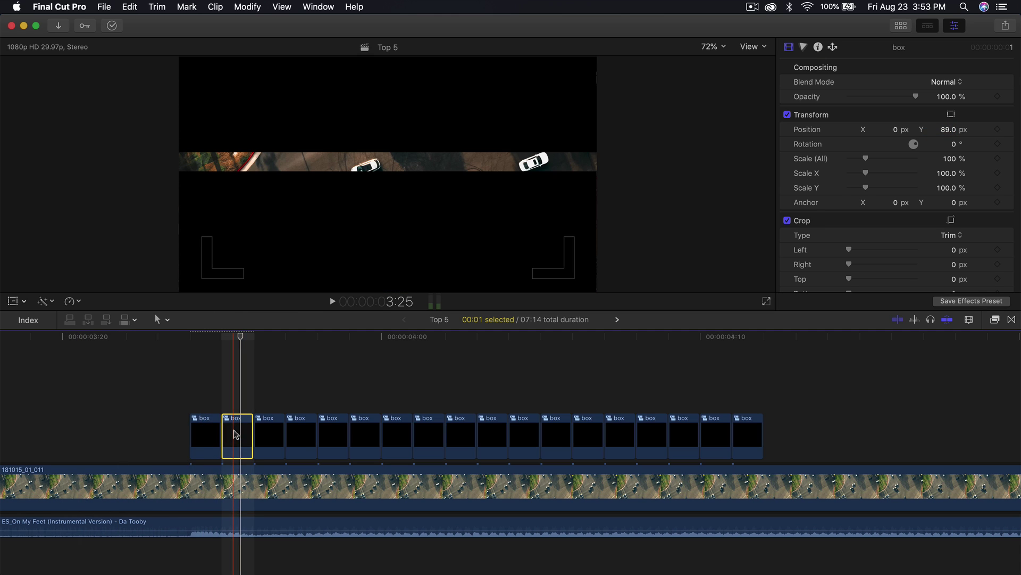
# Shift the following one-frame box pieces vertically with varying Y positions, working from the third piece toward the 16th
pyautogui.click(263, 428)
pyautogui.click(269, 336)
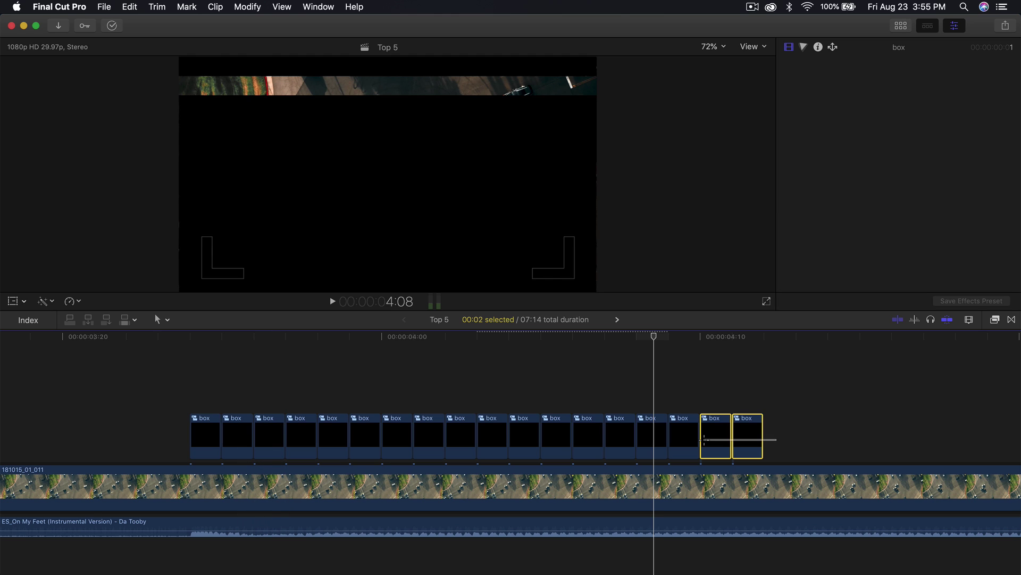
pyautogui.moveTo(774, 457); pyautogui.dragTo(669, 422)
pyautogui.click(672, 426)
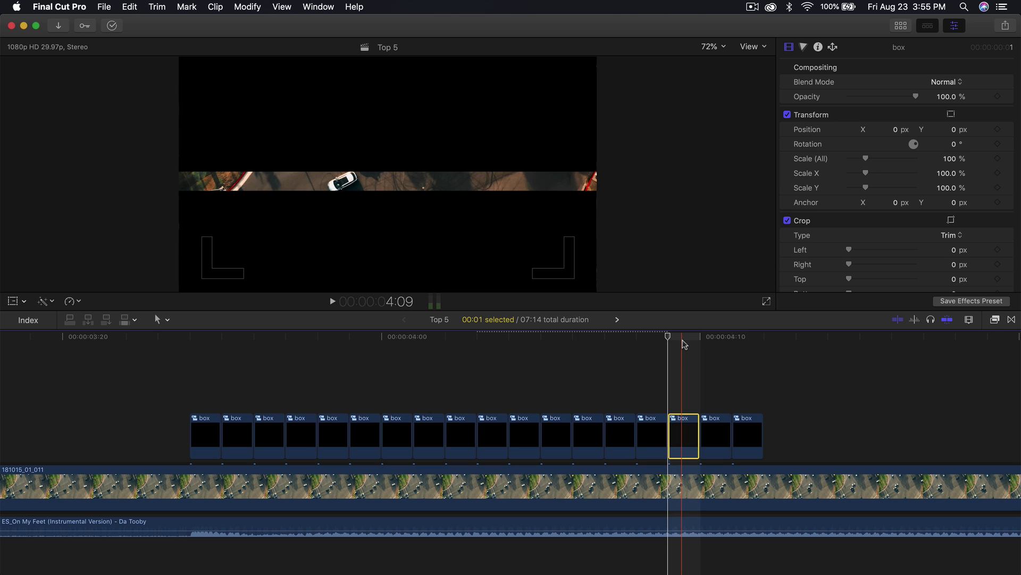
pyautogui.click(683, 336)
pyautogui.click(951, 114)
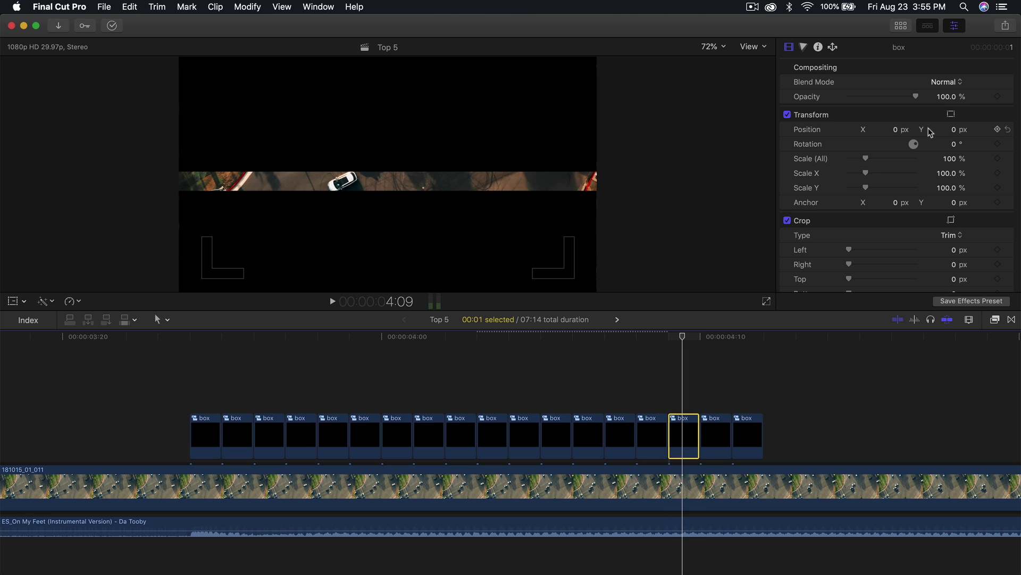
pyautogui.hscroll(5, 756, 532)
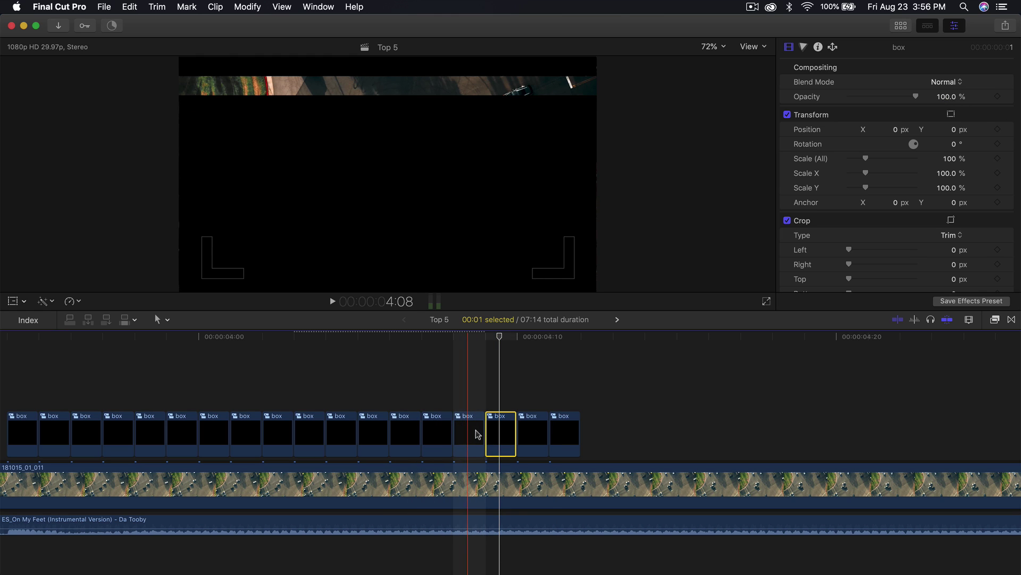
# Play back the black-bar reveal from before the beat and review it across the drone clip
pyautogui.press('super+minus')
pyautogui.press('super+minus')
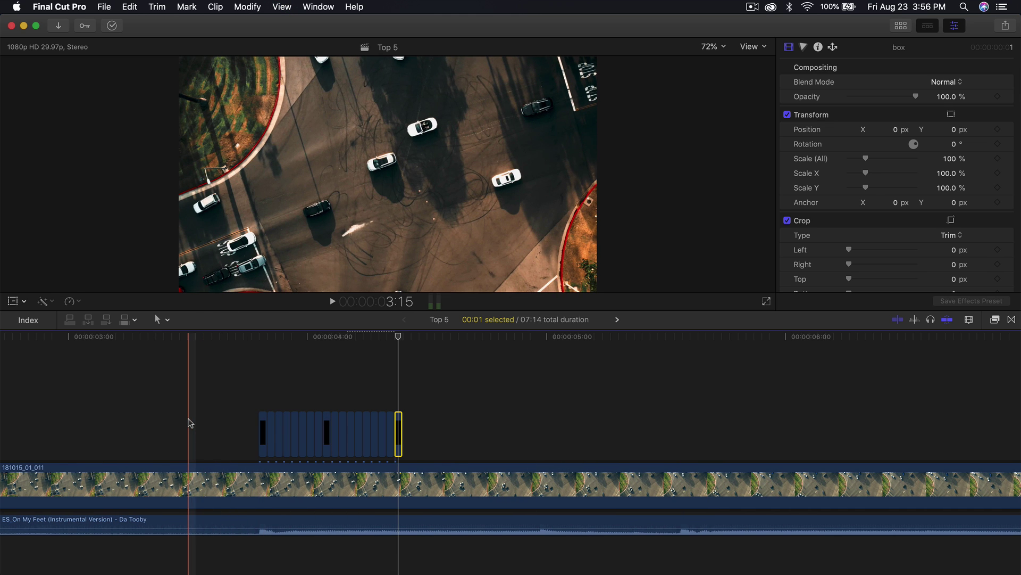
pyautogui.hscroll(-5, 187, 422)
pyautogui.press('space')
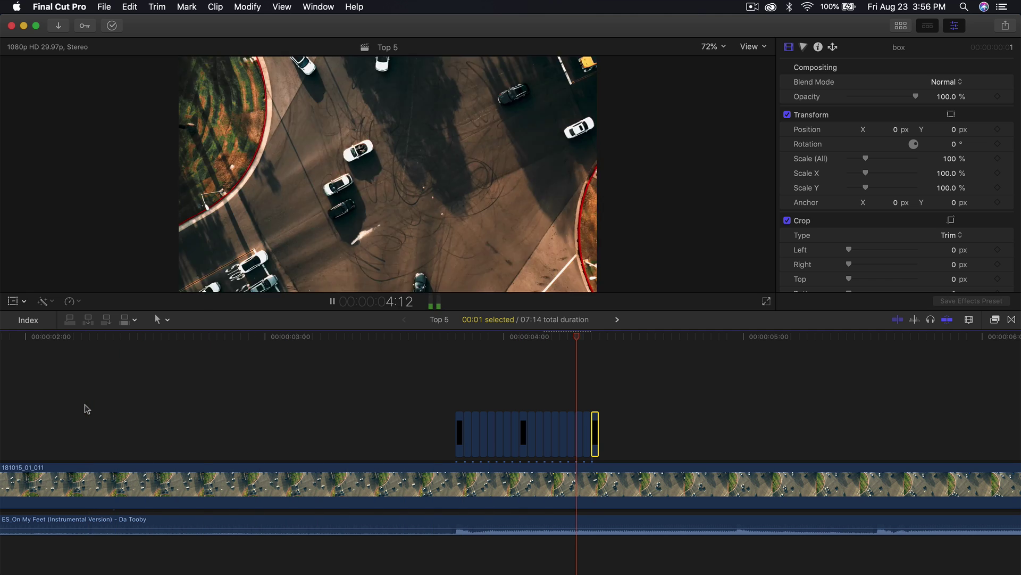
pyautogui.press('space')
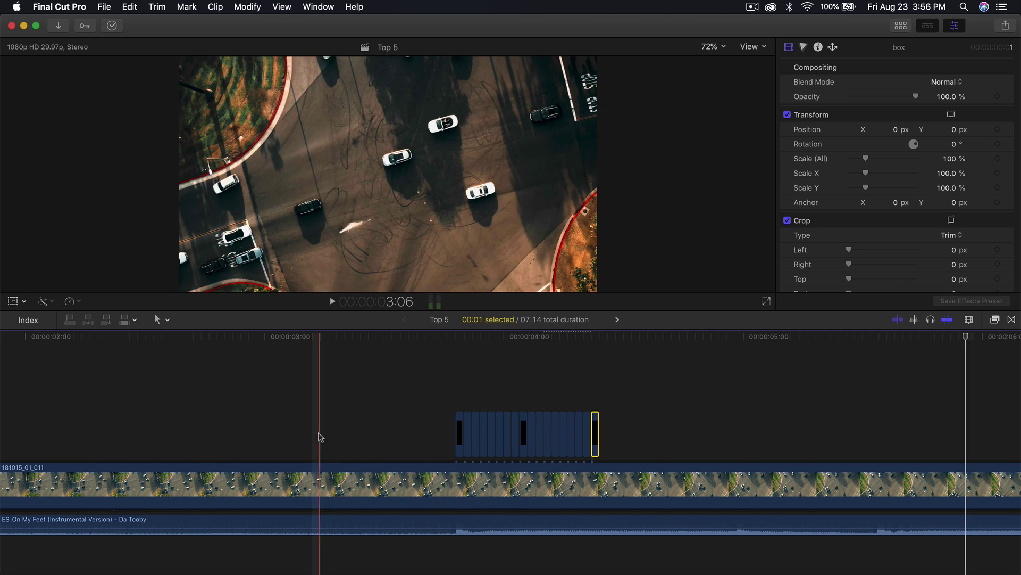
pyautogui.press('super+minus')
pyautogui.hscroll(-5, 318, 433)
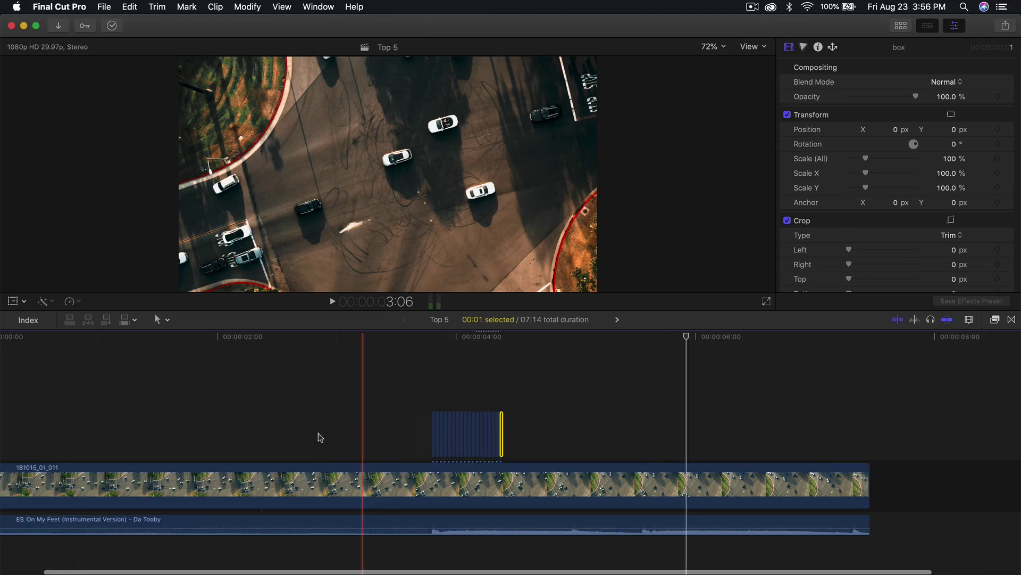
pyautogui.click(575, 402)
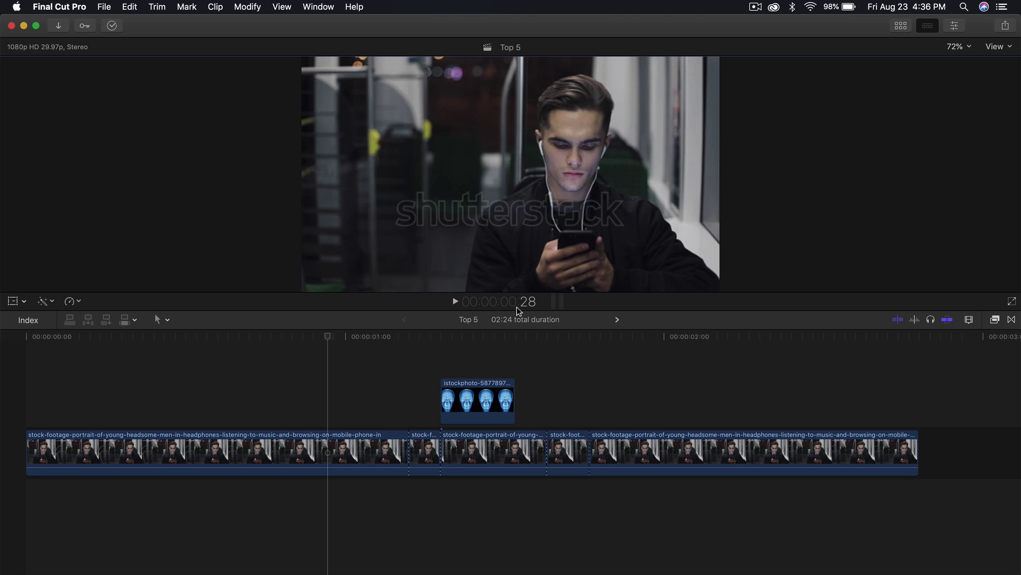
# Play the finished skull X-ray effect over the stock footage of the man with headphones
pyautogui.press('space')
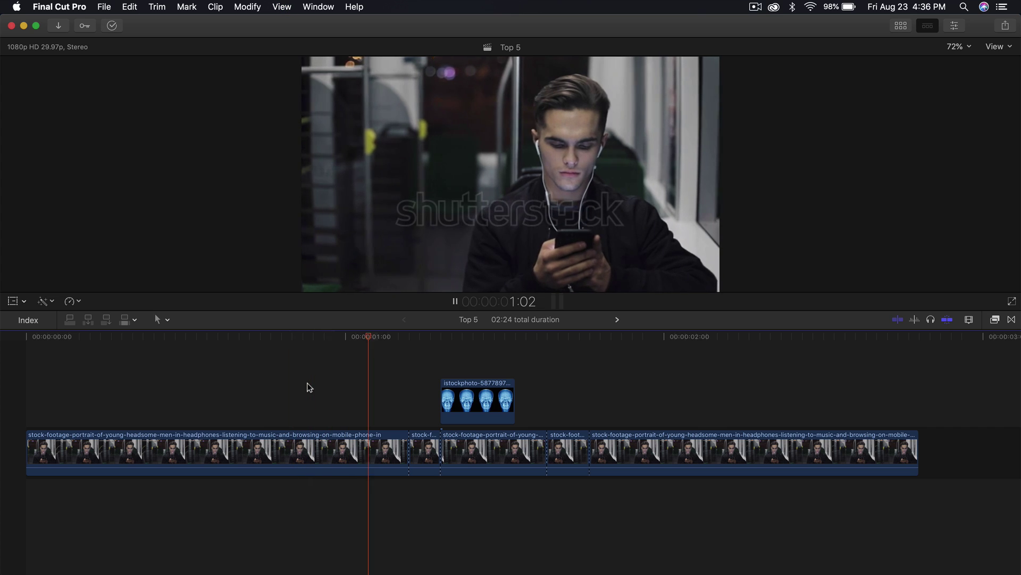
pyautogui.hotkey('shift', '?')
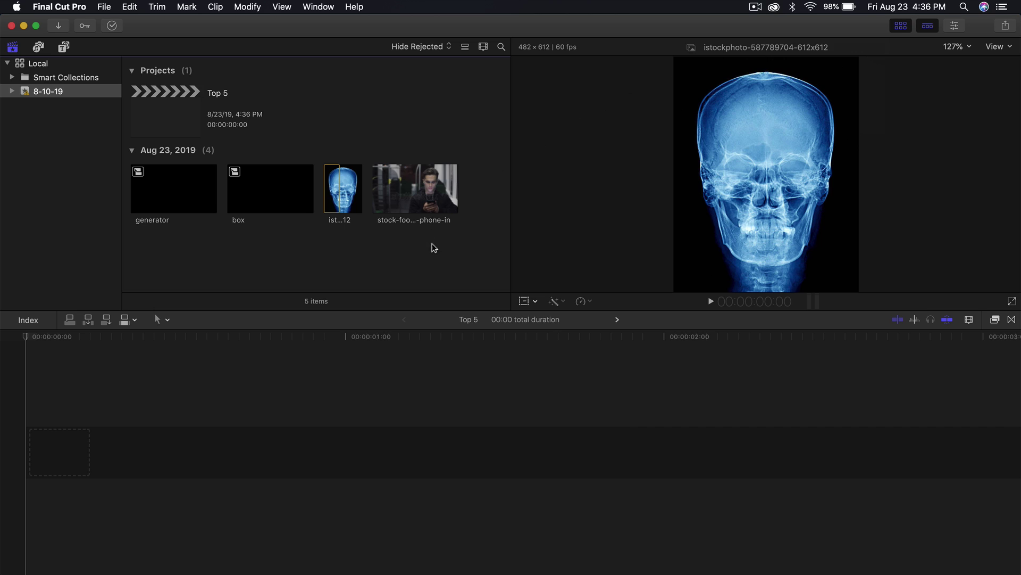
# Add the stock footage clip of the man in headphones to the empty Top 5 timeline and place the playhead at 8:02
pyautogui.moveTo(414, 198); pyautogui.dragTo(235, 401)
pyautogui.hotkey('shift', 'z')
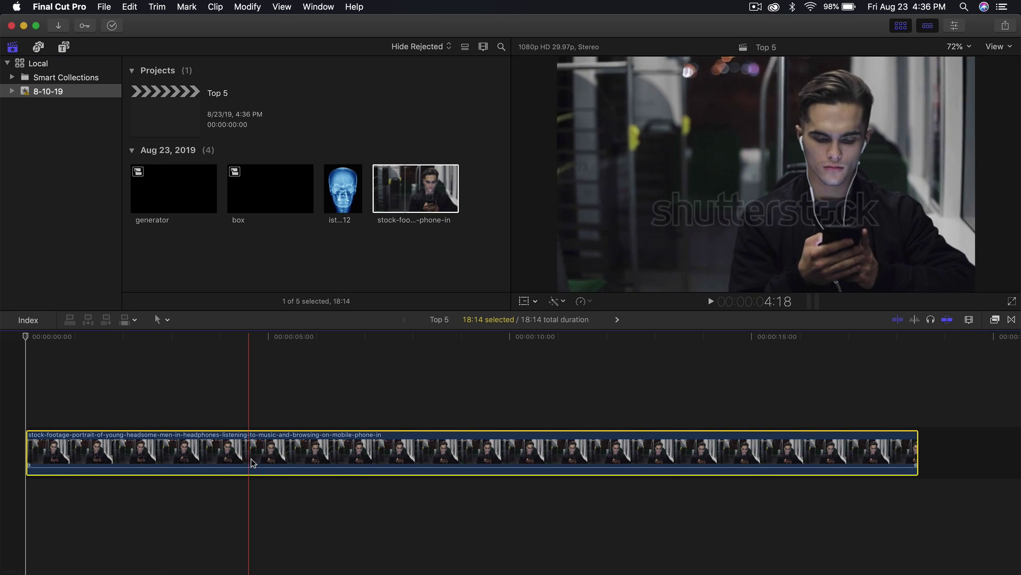
pyautogui.click(461, 335)
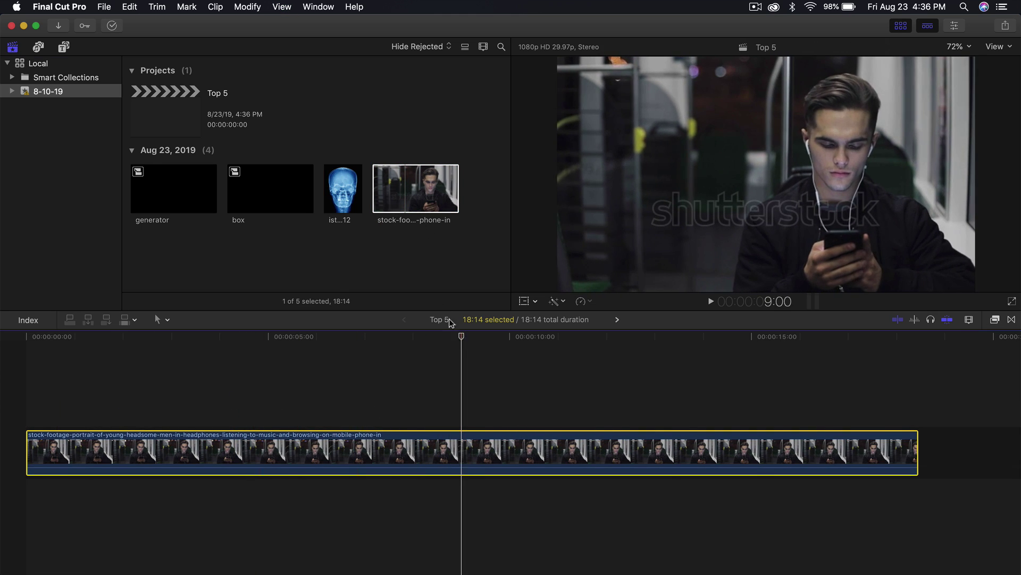
pyautogui.click(381, 204)
pyautogui.click(362, 251)
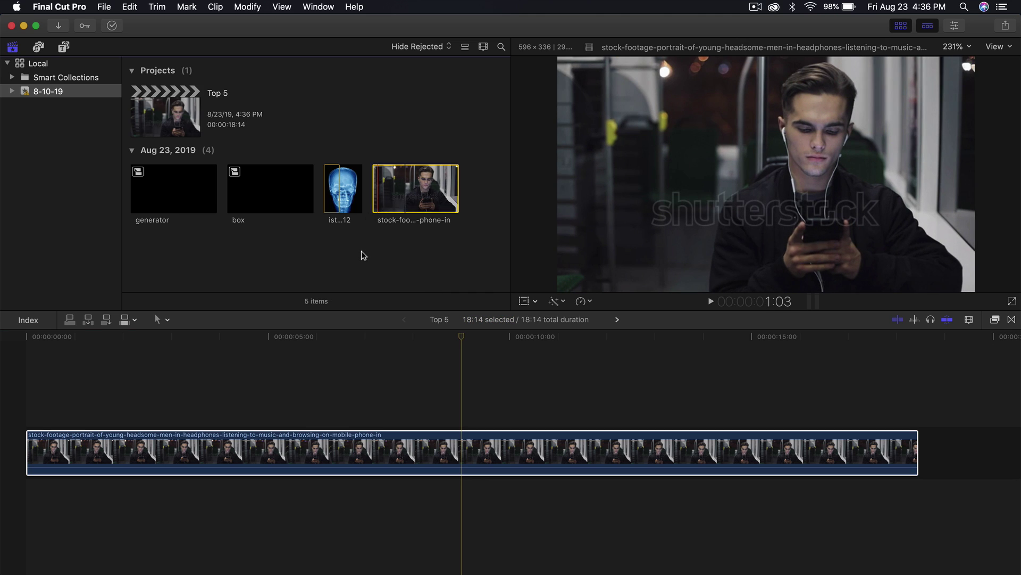
pyautogui.click(417, 337)
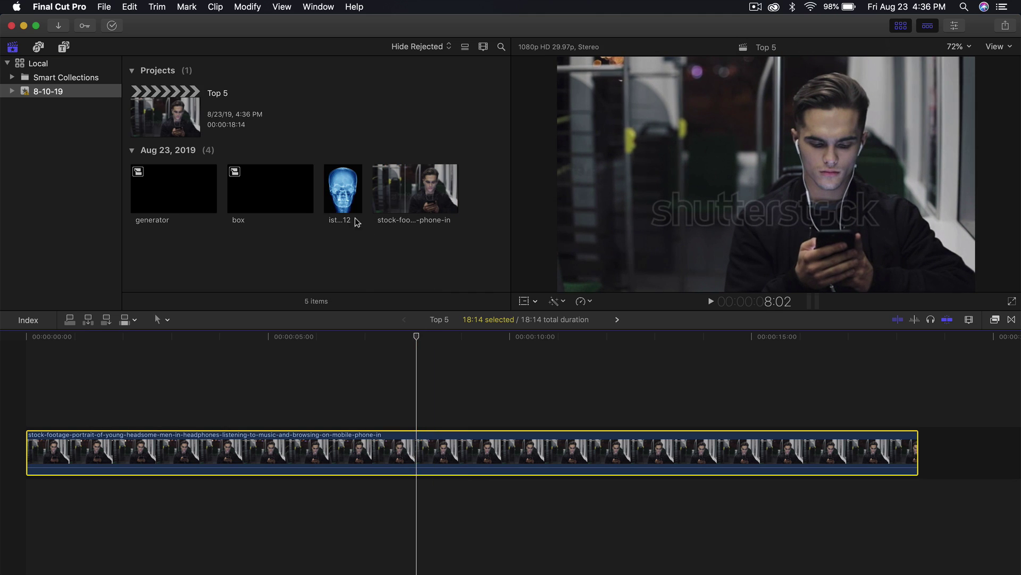
# Connect the skull X-ray image above the portrait footage, starting at about 7:09
pyautogui.click(331, 184)
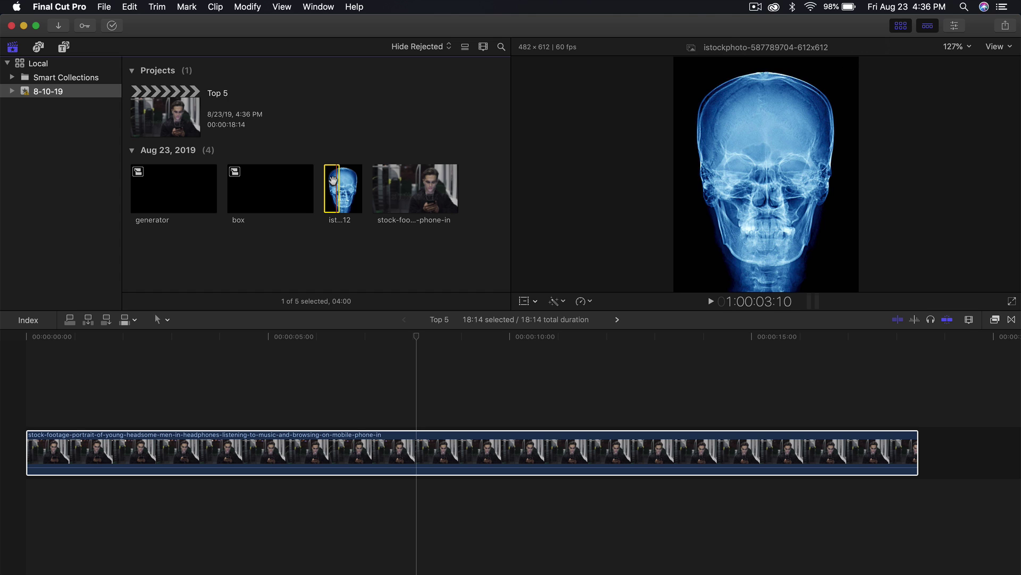
pyautogui.moveTo(333, 181); pyautogui.dragTo(405, 361)
pyautogui.press('space')
pyautogui.press('p')
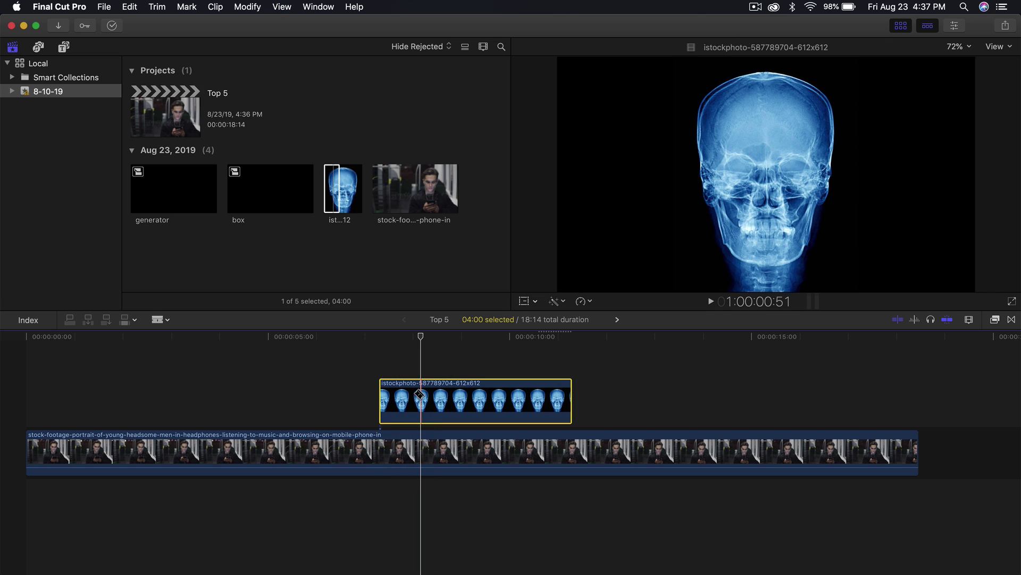
# Cut the skull clip down to its first five frames, delete the remainder and play back the flash
pyautogui.press('super+equal')
pyautogui.press('super+equal')
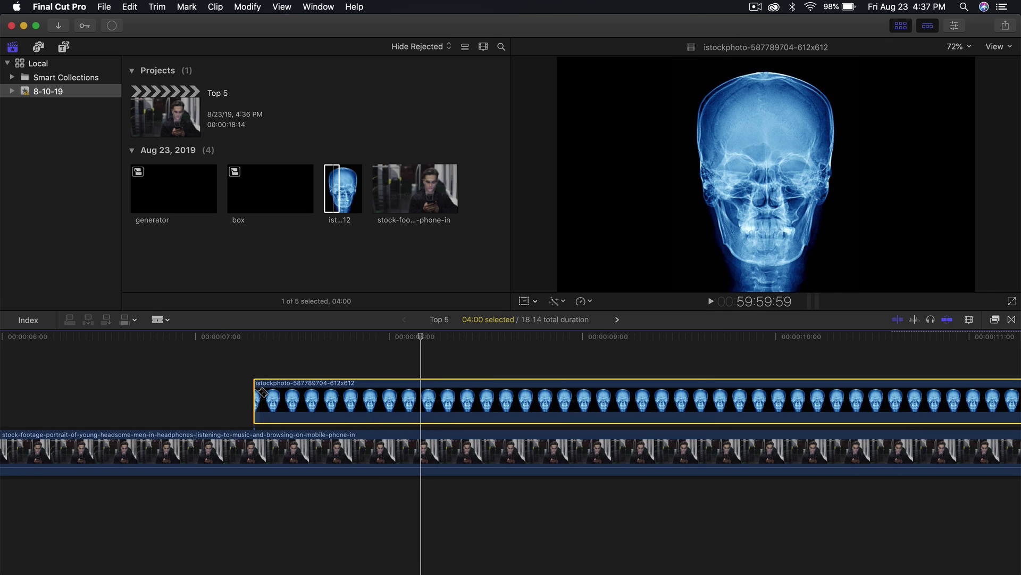
pyautogui.click(289, 396)
pyautogui.press('a')
pyautogui.click(298, 397)
pyautogui.press('Delete')
pyautogui.press('space')
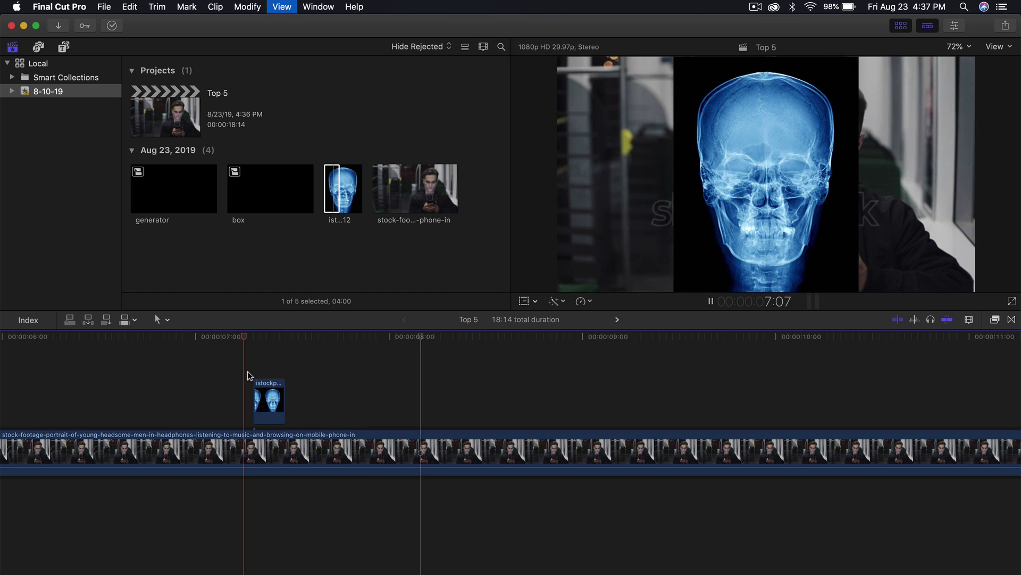
pyautogui.press('space')
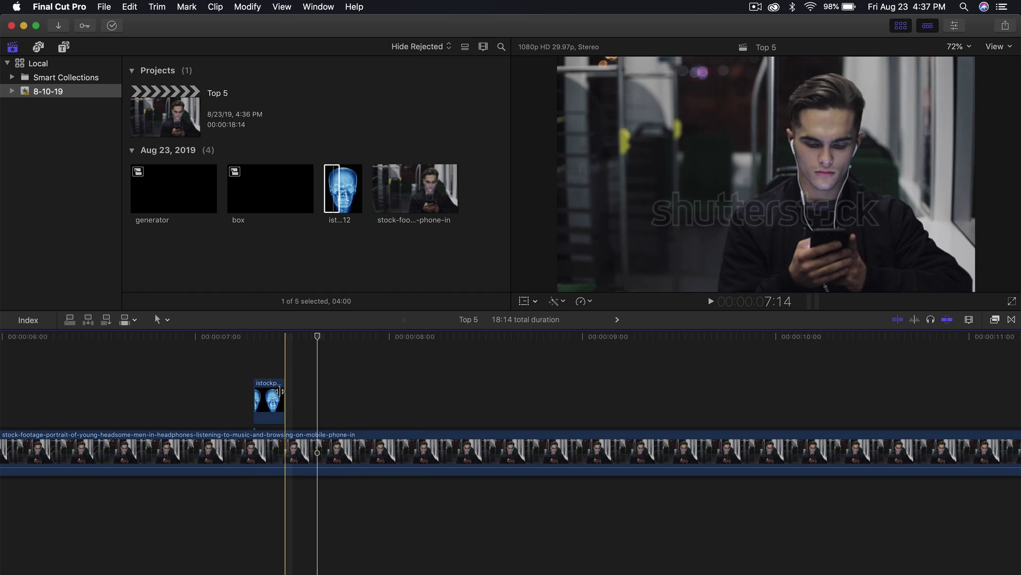
# Set the five-frame skull clip's blend mode to Lighten
pyautogui.press('super+equal')
pyautogui.hscroll(-5, 282, 391)
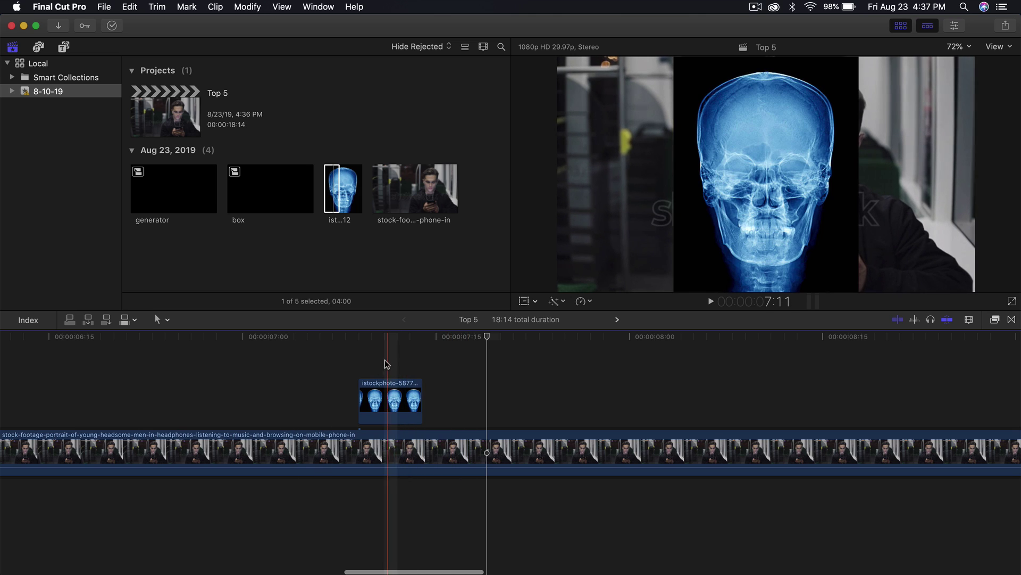
pyautogui.click(383, 396)
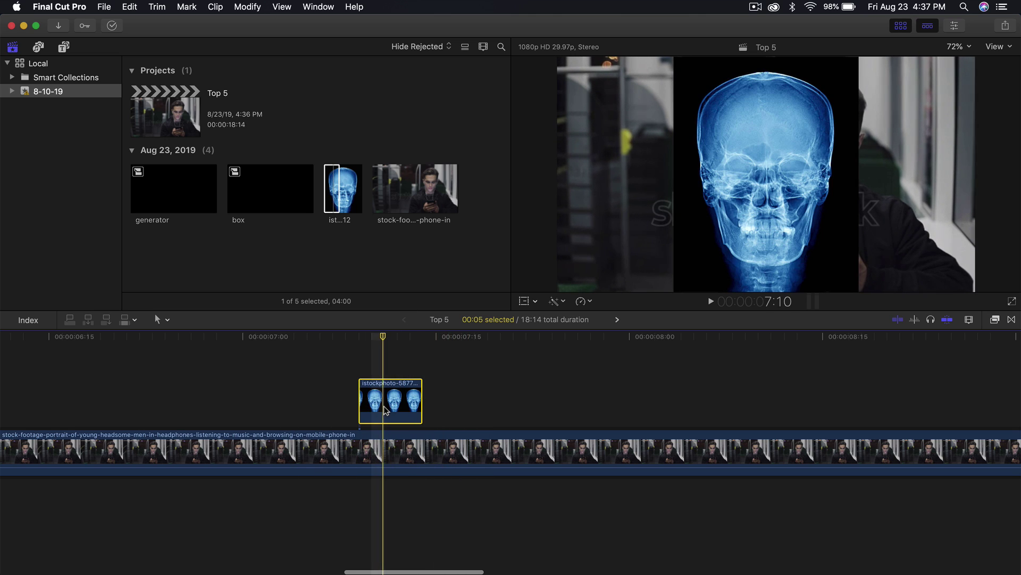
pyautogui.click(901, 25)
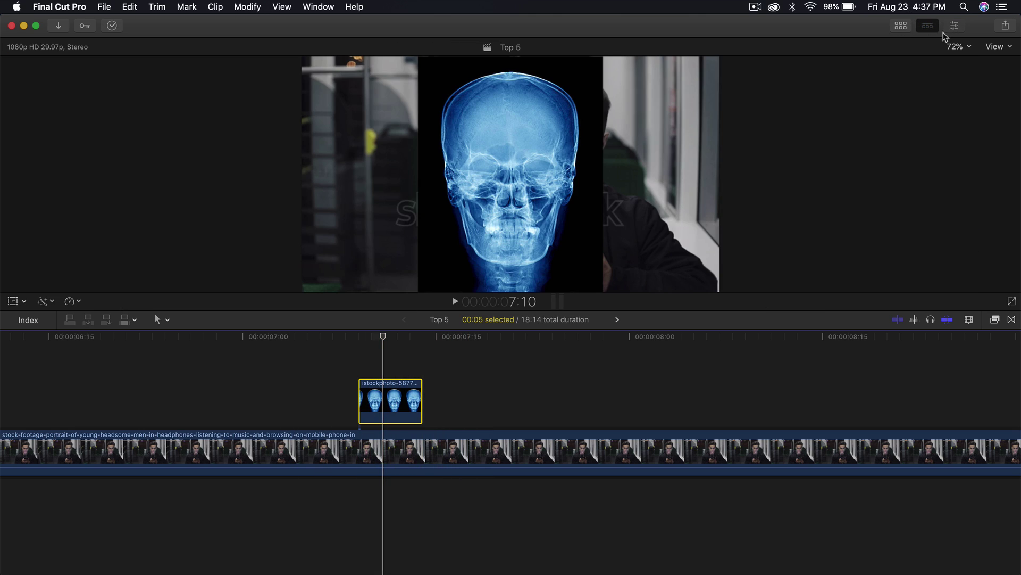
pyautogui.click(955, 26)
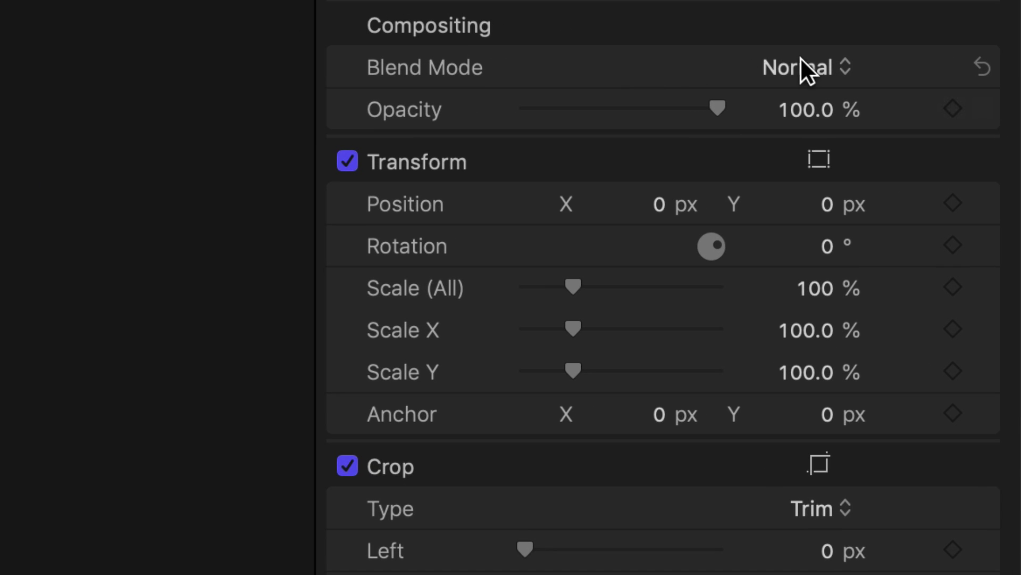
pyautogui.click(805, 69)
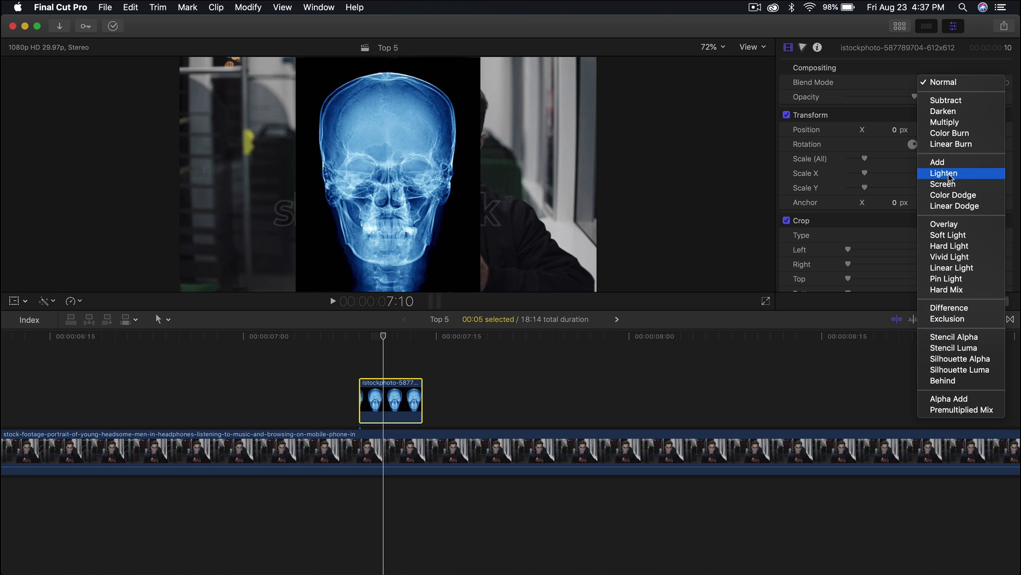
pyautogui.click(950, 176)
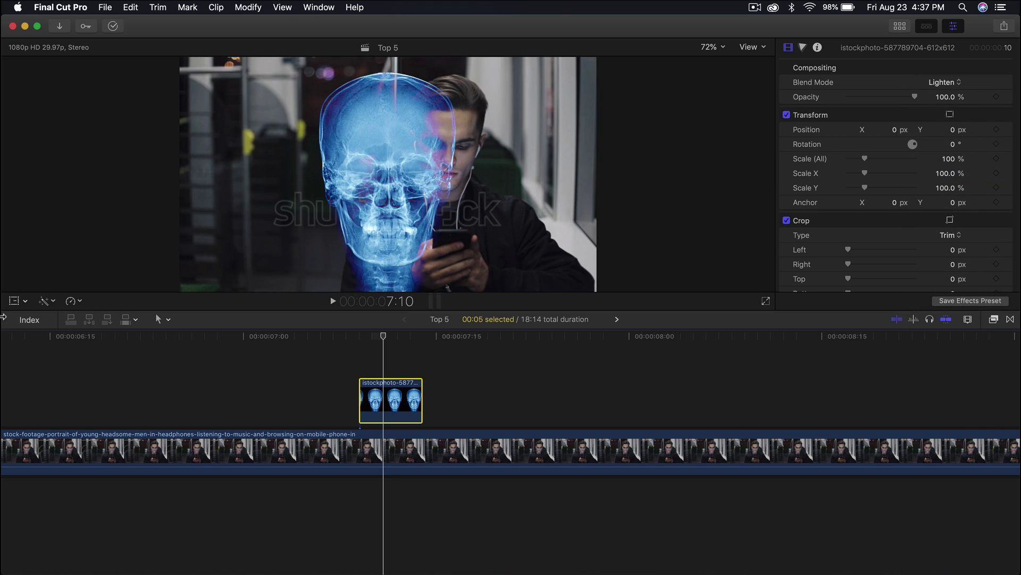
# Fit the skull over the man's face with position X 277.0, Y 133.7, rotation -3.3° and scale 54.22%
pyautogui.click(15, 302)
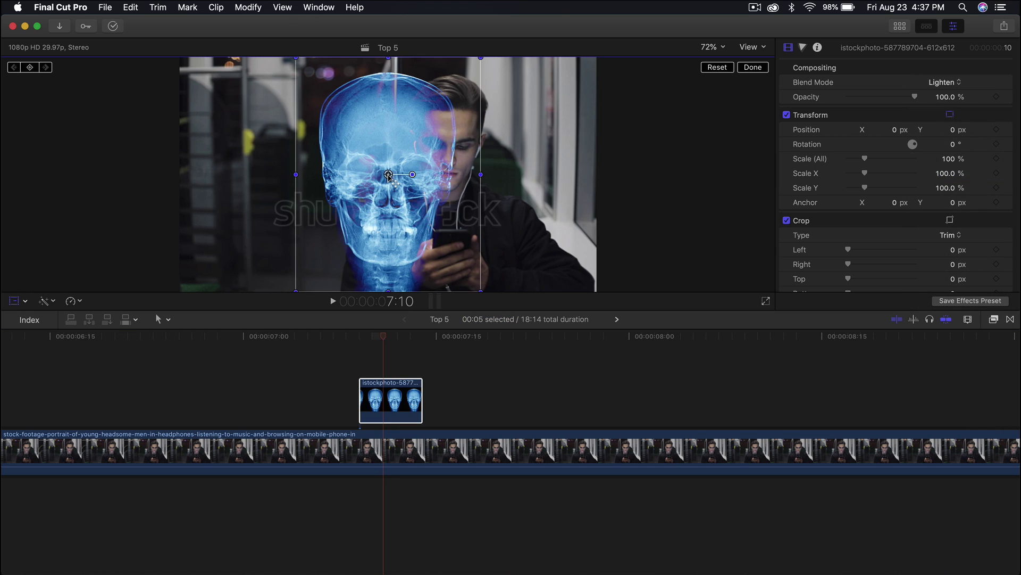
pyautogui.moveTo(389, 174); pyautogui.dragTo(451, 153)
pyautogui.moveTo(550, 279); pyautogui.dragTo(500, 212)
pyautogui.moveTo(474, 147); pyautogui.dragTo(474, 149)
pyautogui.click(385, 396)
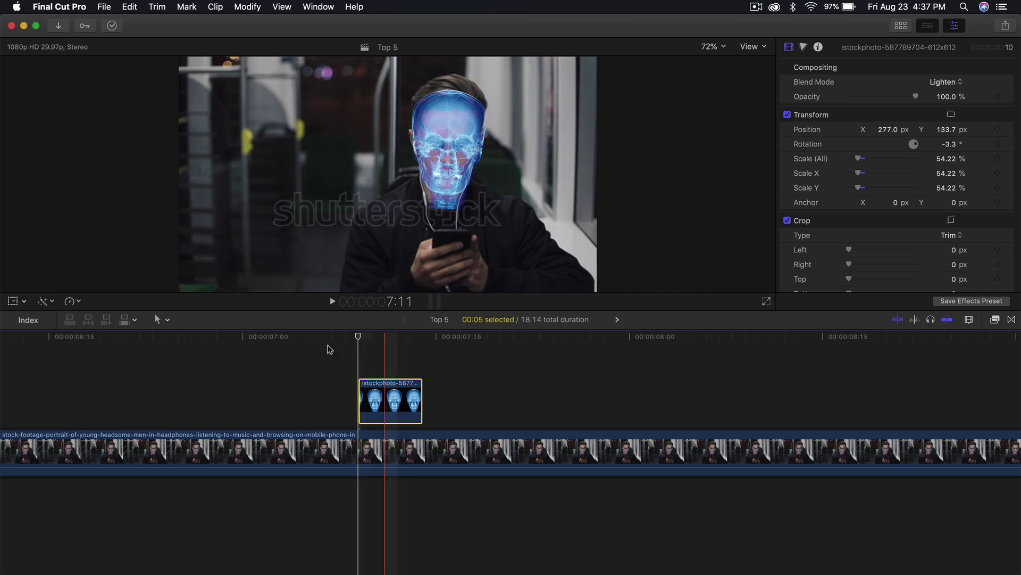
# Keyframe the skull's transform at 7:09 and shift its X position to 284.9 px at 7:13 to follow the face
pyautogui.click(13, 301)
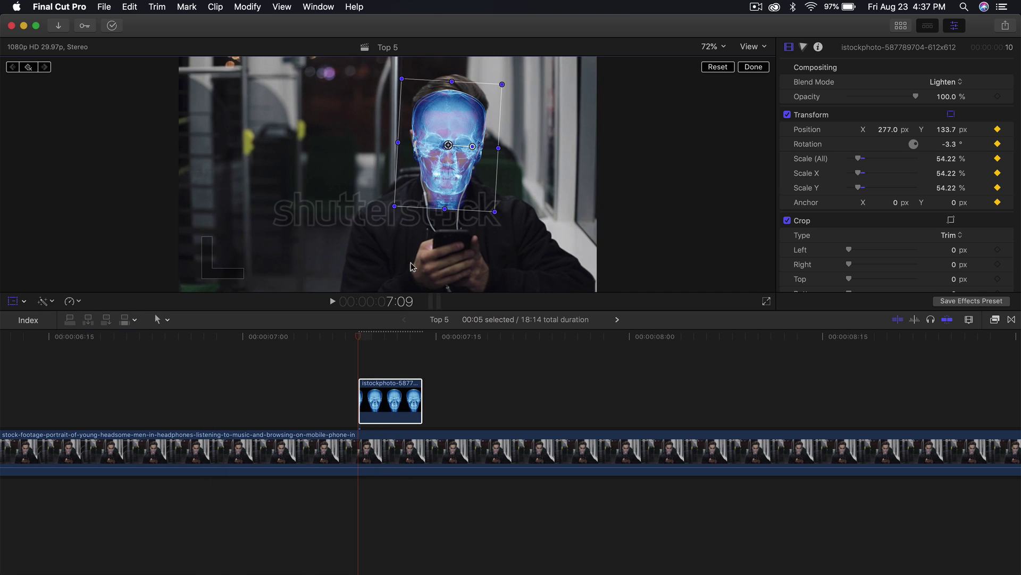
pyautogui.click(423, 337)
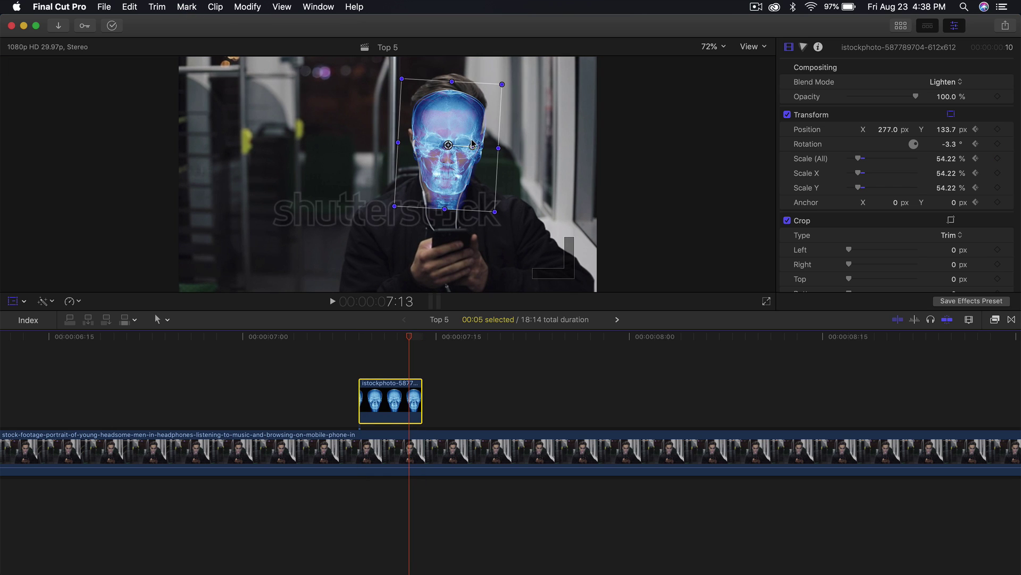
pyautogui.moveTo(448, 145); pyautogui.dragTo(449, 144)
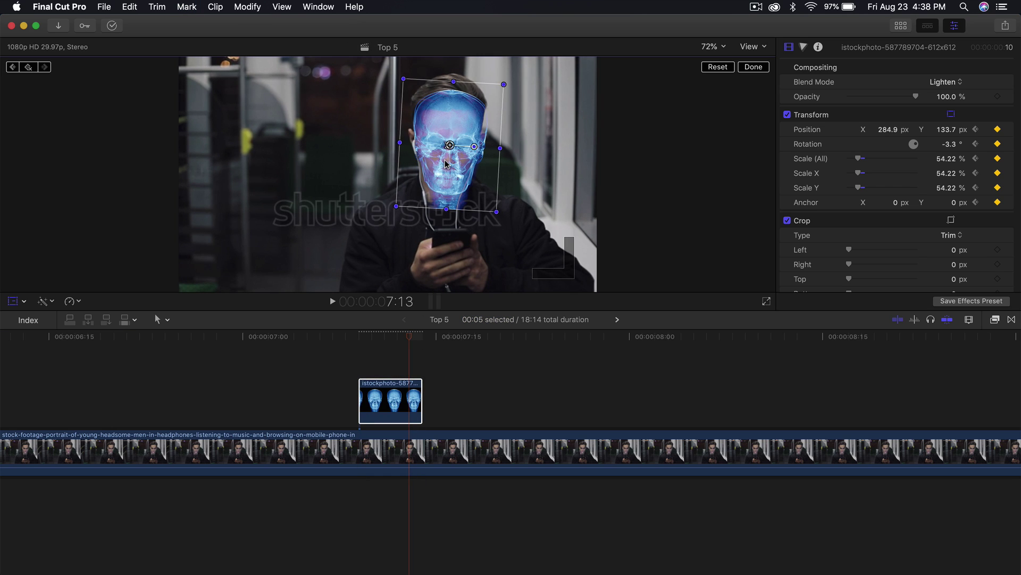
pyautogui.click(448, 336)
pyautogui.moveTo(390, 343)
pyautogui.mouseDown()
pyautogui.moveTo(370, 341)
pyautogui.moveTo(379, 341)
pyautogui.mouseUp()
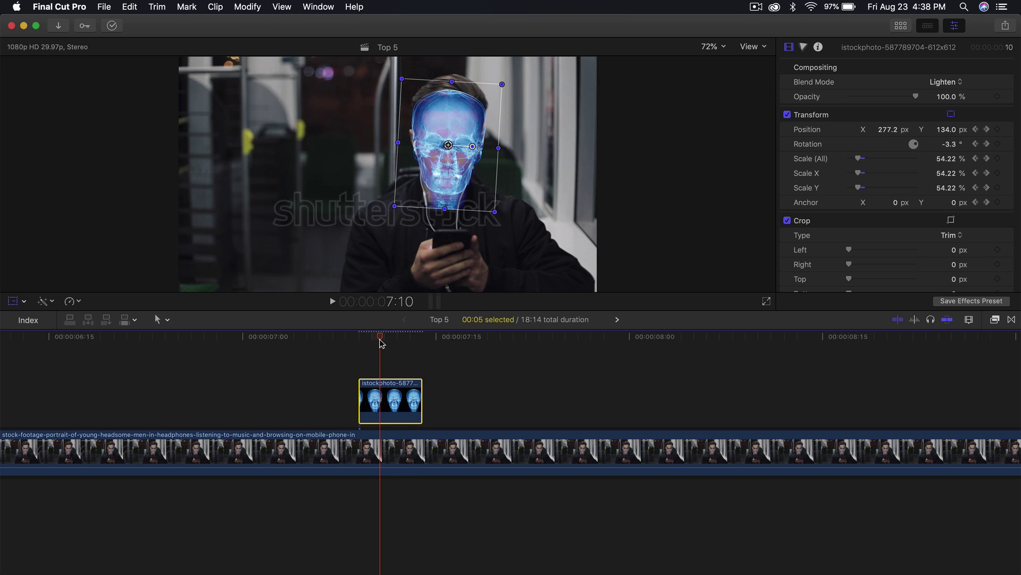
# Cut the portrait footage at the skull's start and seven frames before it, and play through the new piece
pyautogui.click(393, 436)
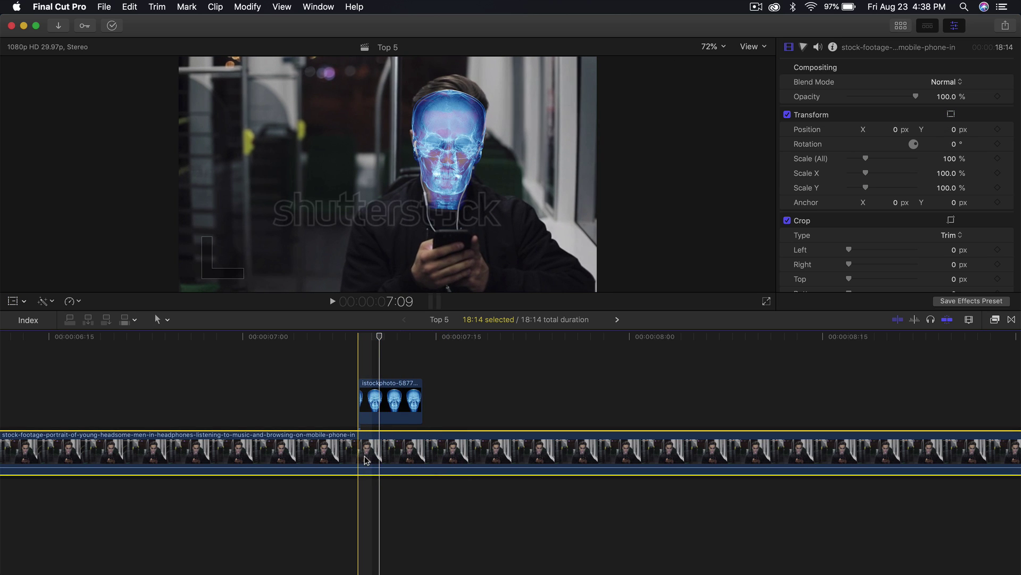
pyautogui.press('b')
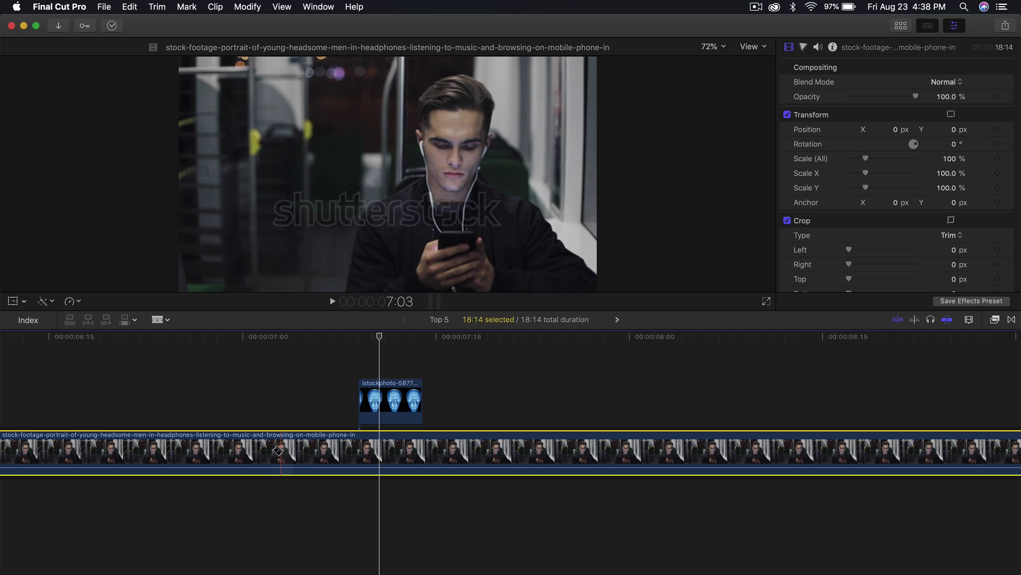
pyautogui.click(267, 451)
pyautogui.click(359, 450)
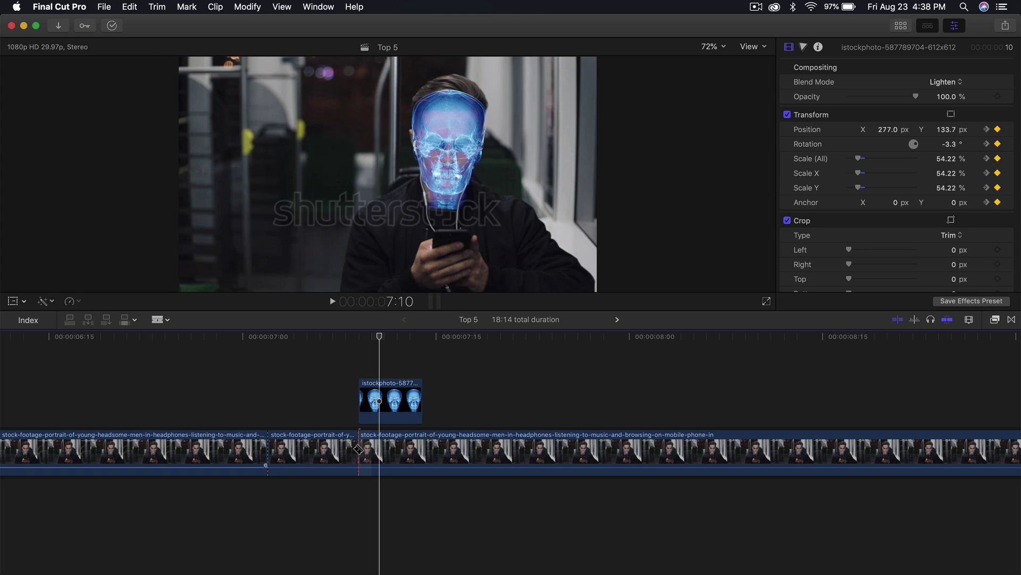
pyautogui.press('a')
pyautogui.press('space')
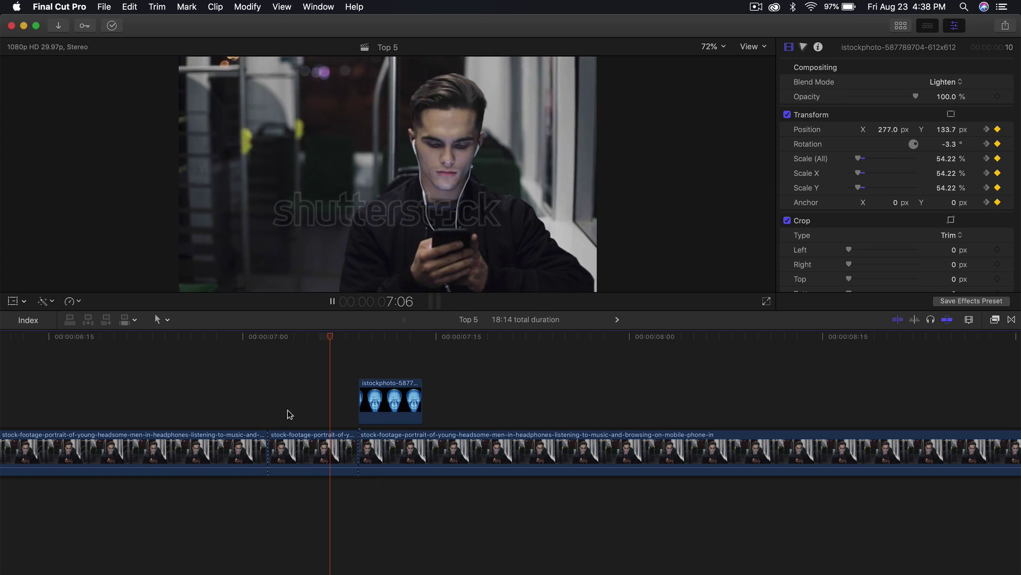
pyautogui.press('space')
pyautogui.click(280, 380)
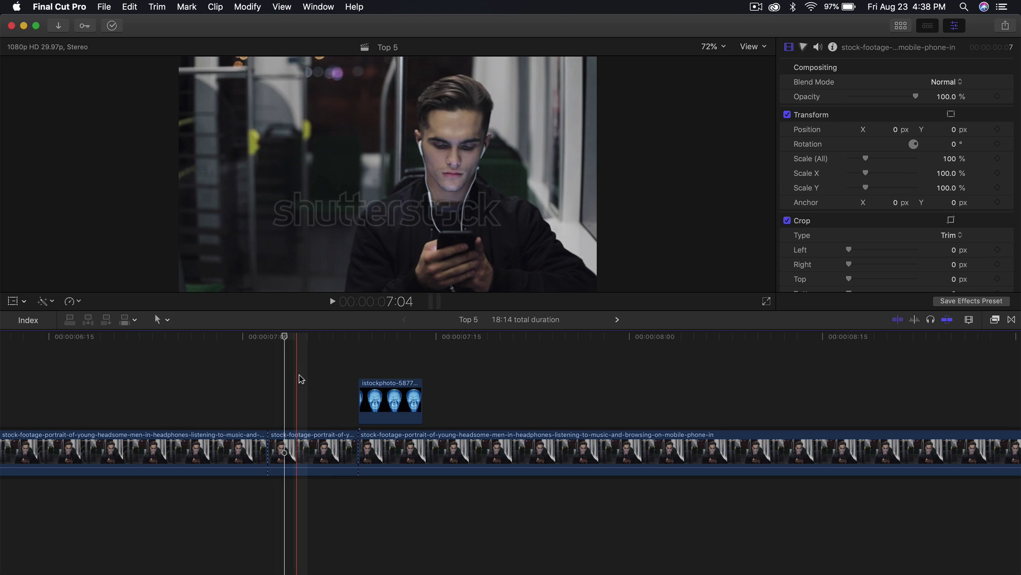
# Apply the X-Ray effect to the seven-frame footage piece just before the skull
pyautogui.click(296, 471)
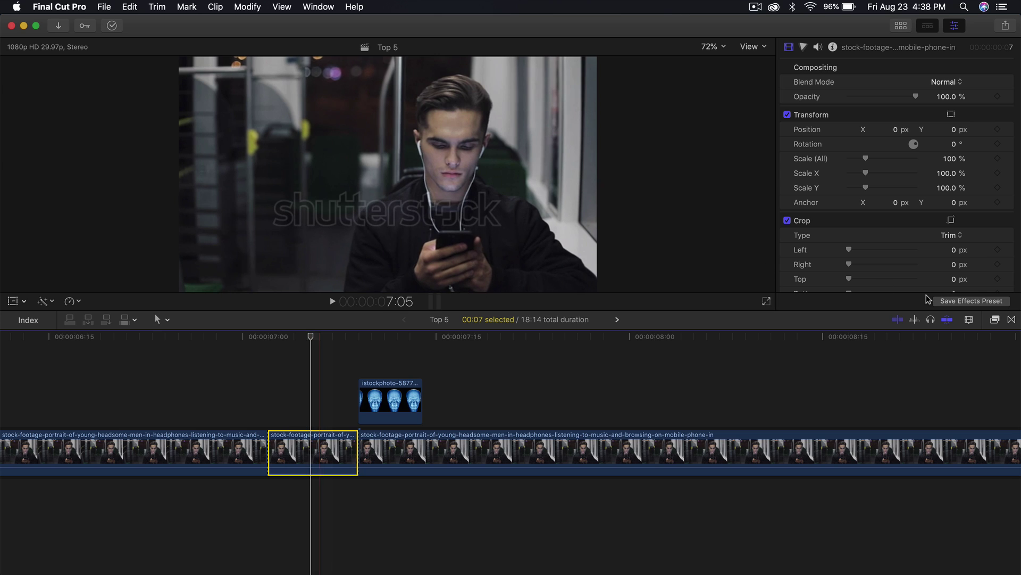
pyautogui.click(996, 320)
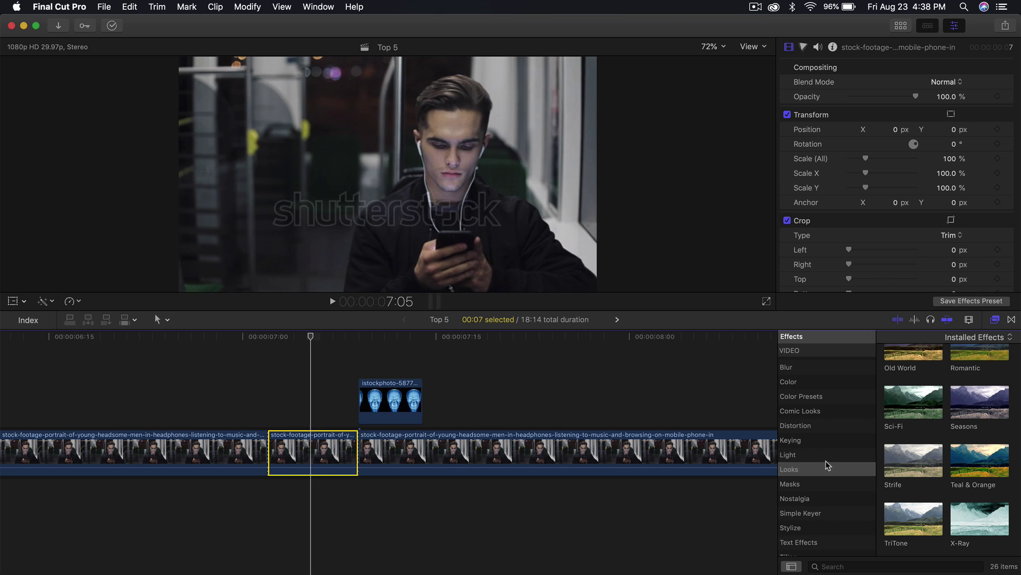
pyautogui.moveTo(977, 523); pyautogui.dragTo(325, 459)
pyautogui.press('cmd+5')
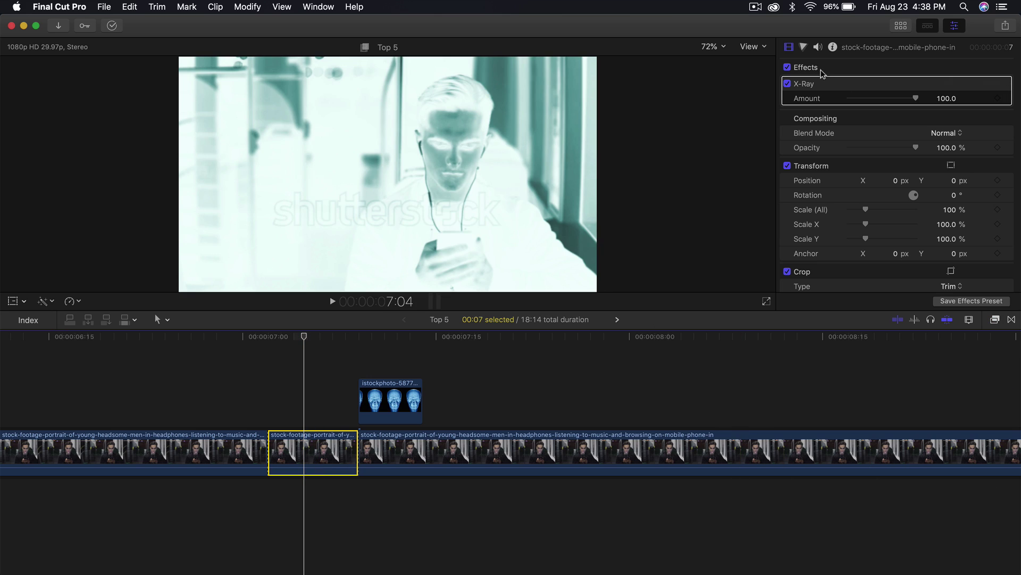
# Tint the shadows of the X-Ray piece blue at about 215° and 94% with a color board
pyautogui.click(804, 47)
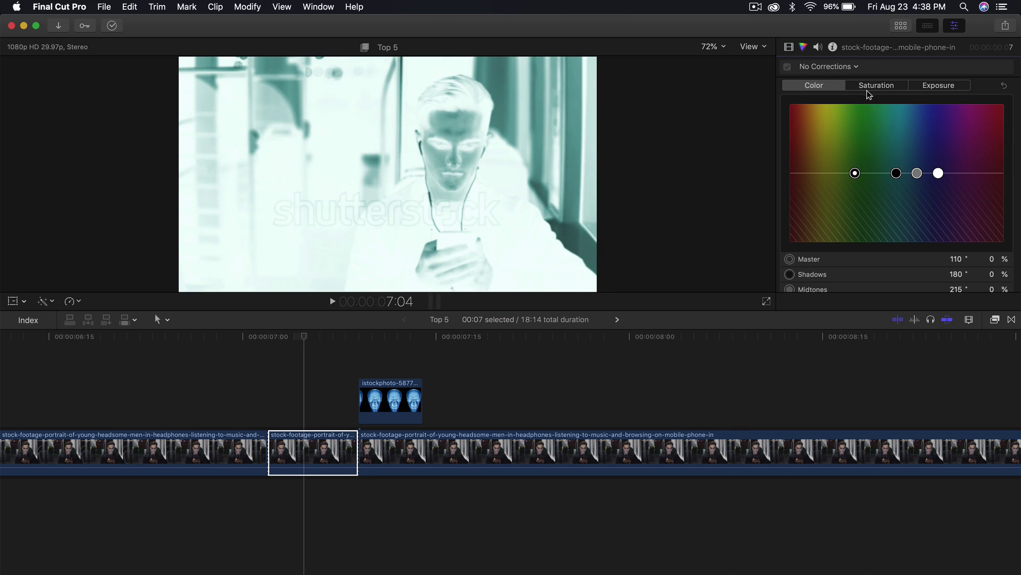
pyautogui.click(897, 173)
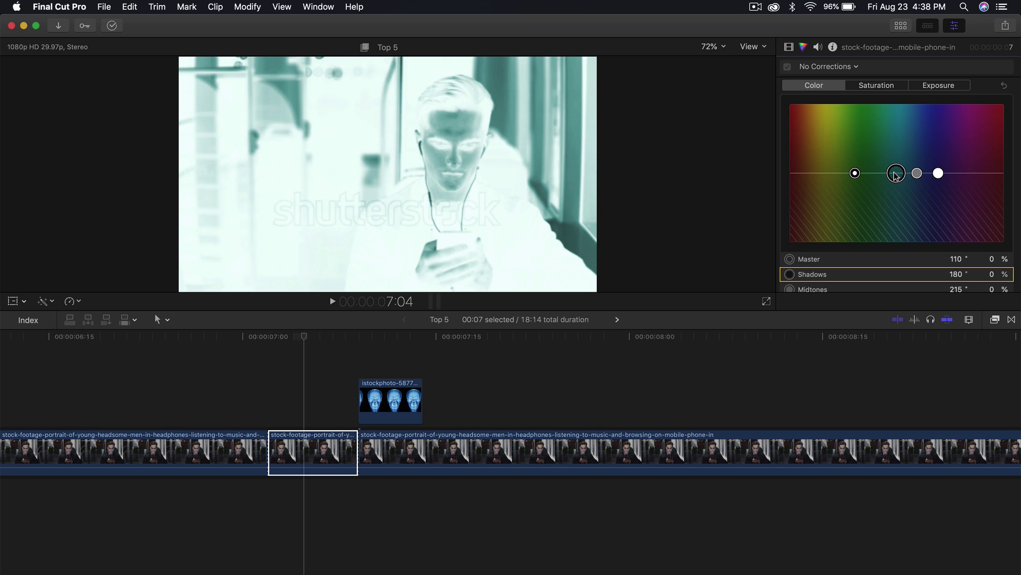
pyautogui.moveTo(897, 173); pyautogui.dragTo(916, 109)
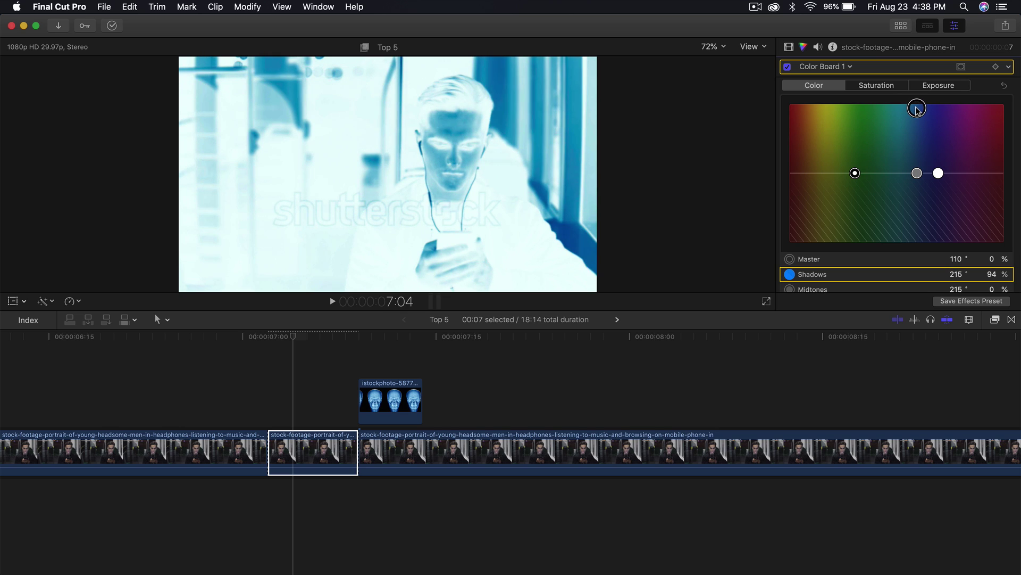
# Raise the X-Ray piece's master saturation to 74% and lower its shadow exposure
pyautogui.click(877, 86)
pyautogui.moveTo(798, 173); pyautogui.dragTo(799, 122)
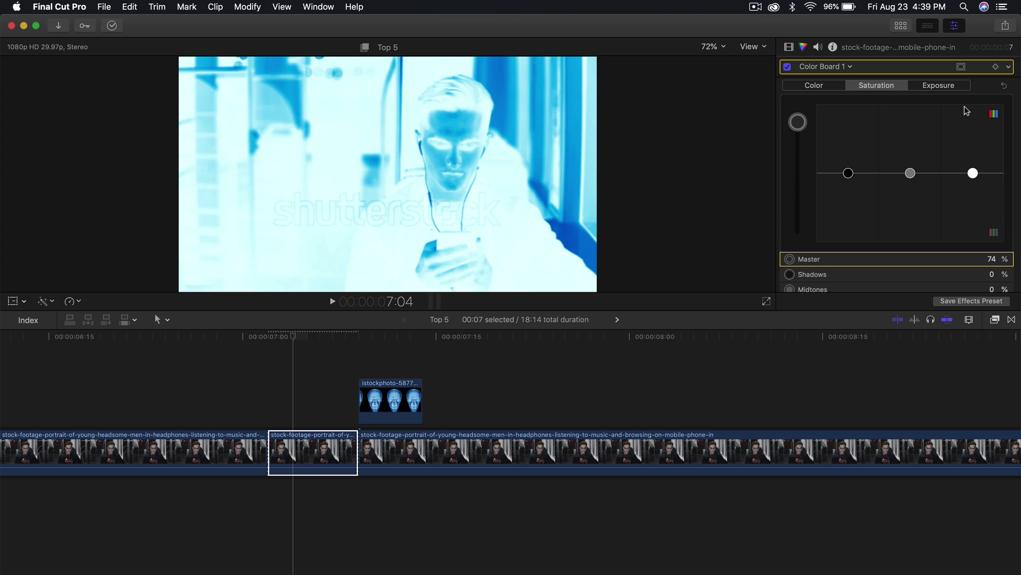
pyautogui.click(943, 86)
pyautogui.moveTo(843, 177); pyautogui.dragTo(848, 229)
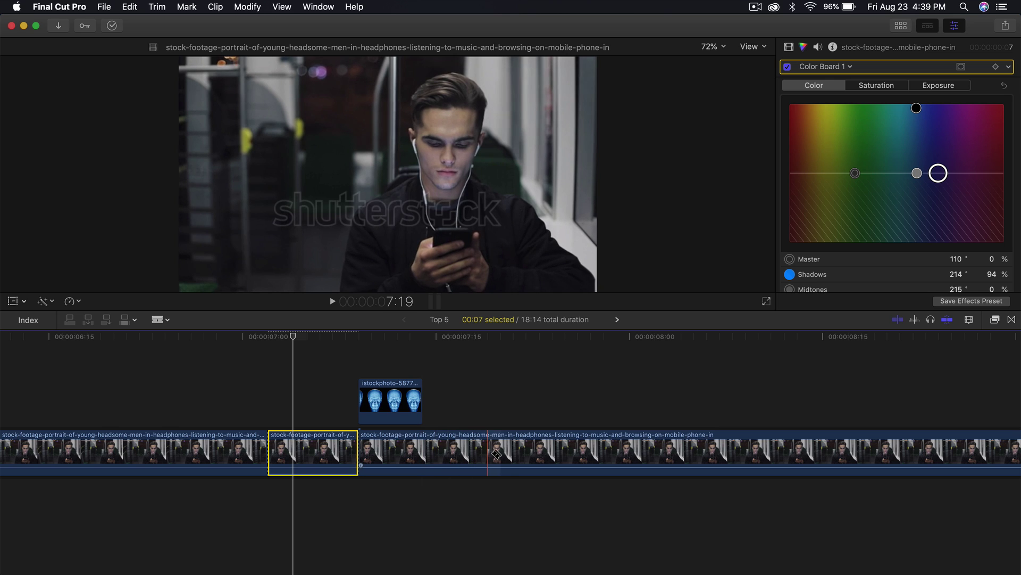
# Cut another seven-frame piece out of the portrait footage, starting at about 7:20 after the skull flash
pyautogui.click(501, 450)
pyautogui.click(590, 450)
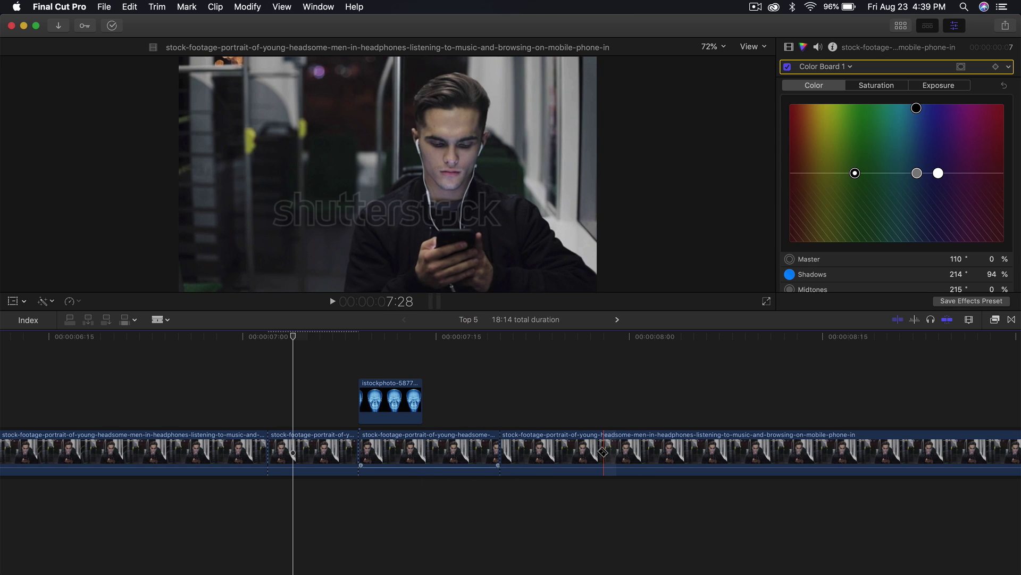
pyautogui.press('a')
# Copy the X-Ray and Color Board 1 effects from the blue piece before the skull onto the seven-frame piece after it
pyautogui.click(523, 452)
pyautogui.click(304, 452)
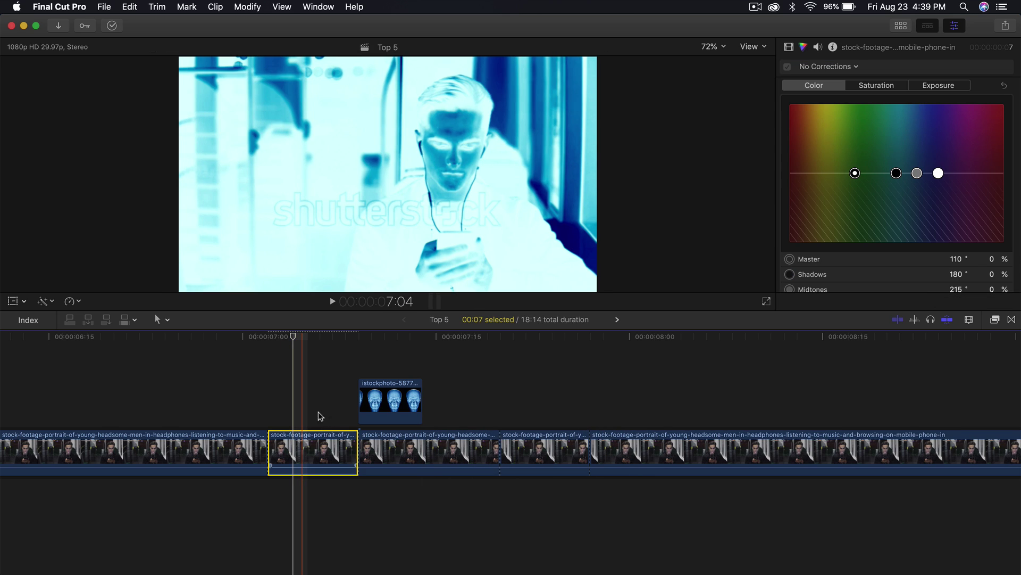
pyautogui.click(535, 453)
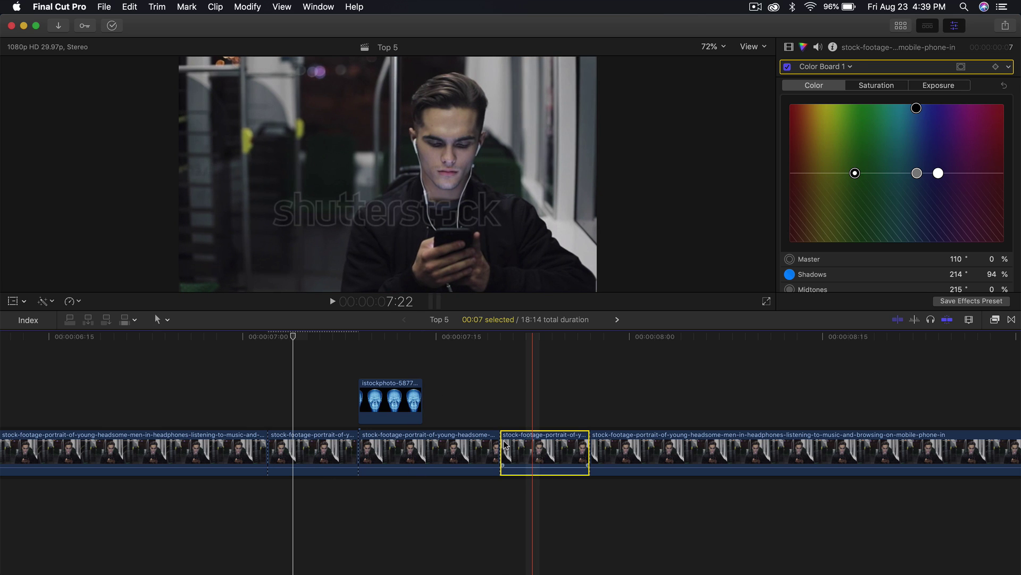
pyautogui.click(298, 452)
pyautogui.click(535, 452)
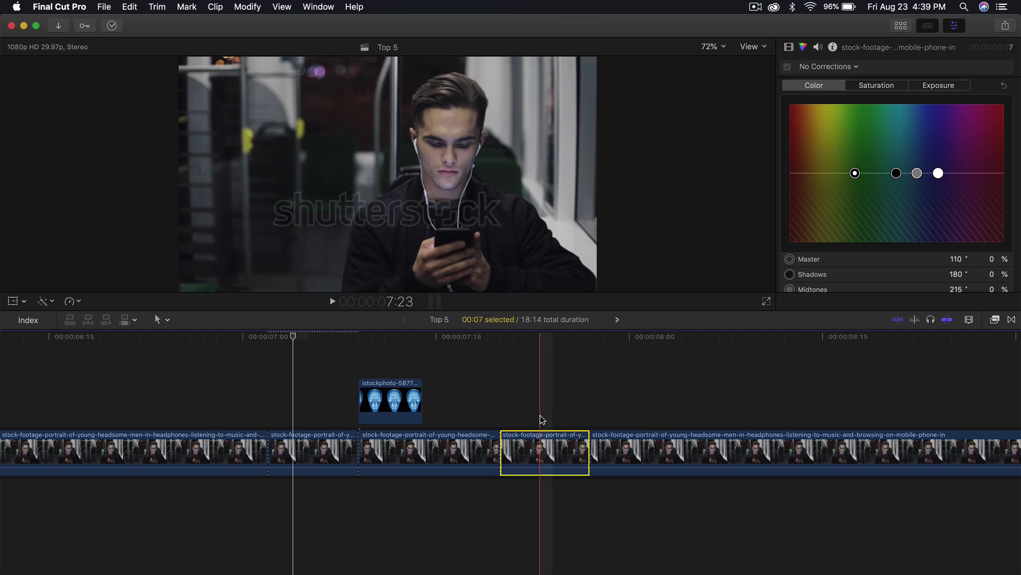
pyautogui.press('super+shift+v')
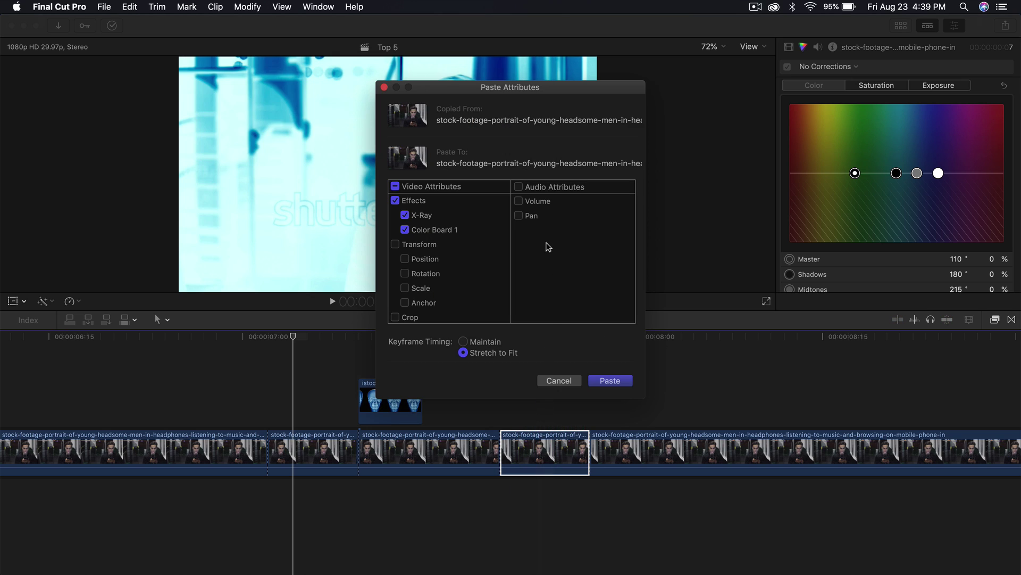
pyautogui.moveTo(520, 90); pyautogui.dragTo(637, 88)
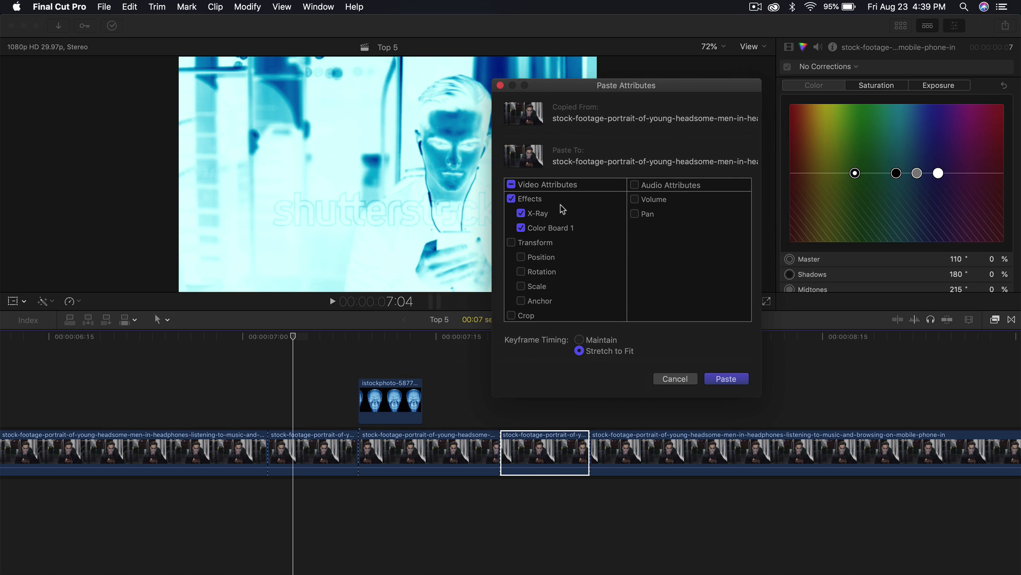
pyautogui.click(726, 378)
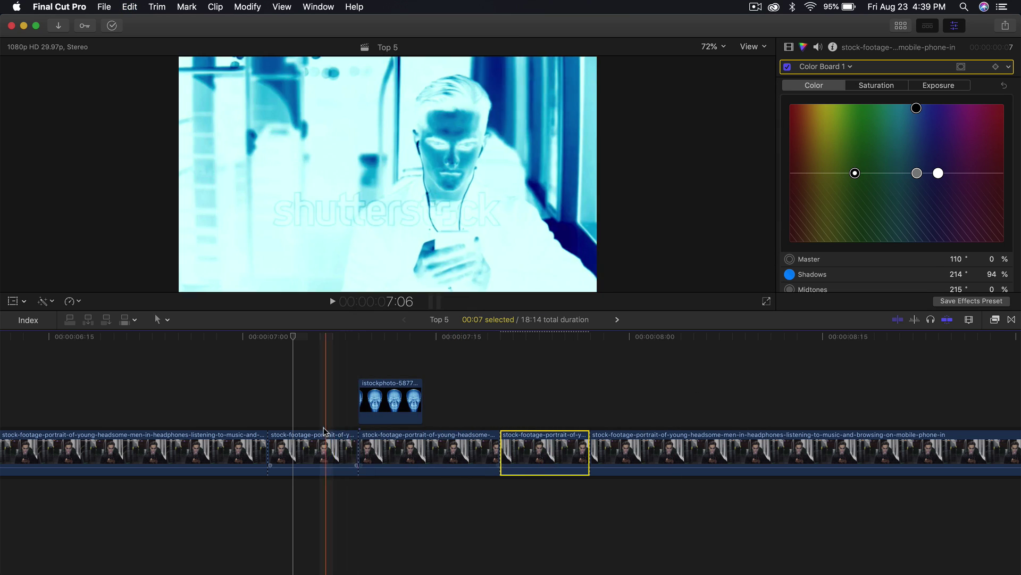
# Apply the Luma Keyer effect to the skull X-ray image clip above the portrait footage
pyautogui.click(376, 400)
pyautogui.click(996, 319)
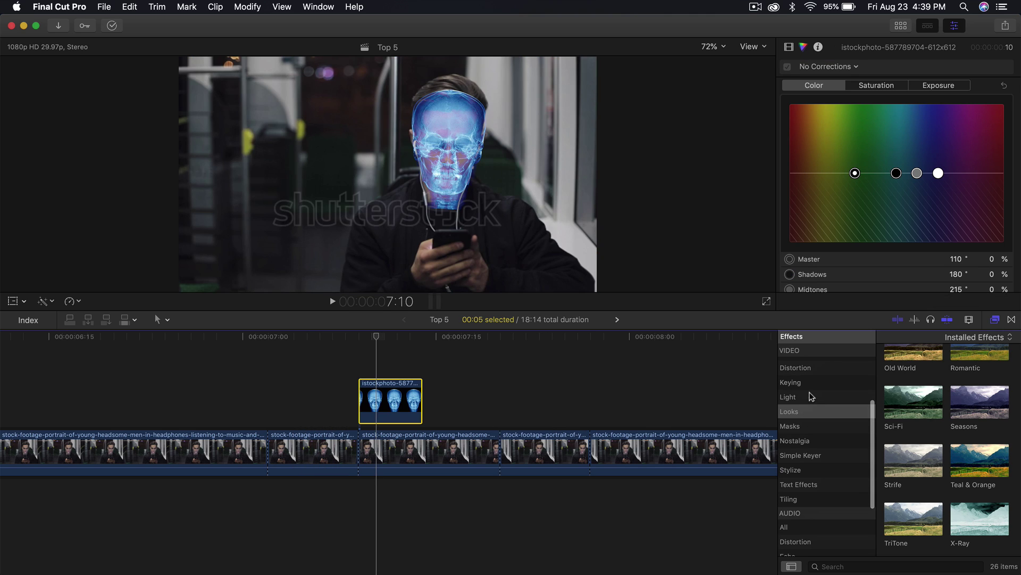
pyautogui.moveTo(977, 377); pyautogui.dragTo(391, 402)
pyautogui.click(996, 319)
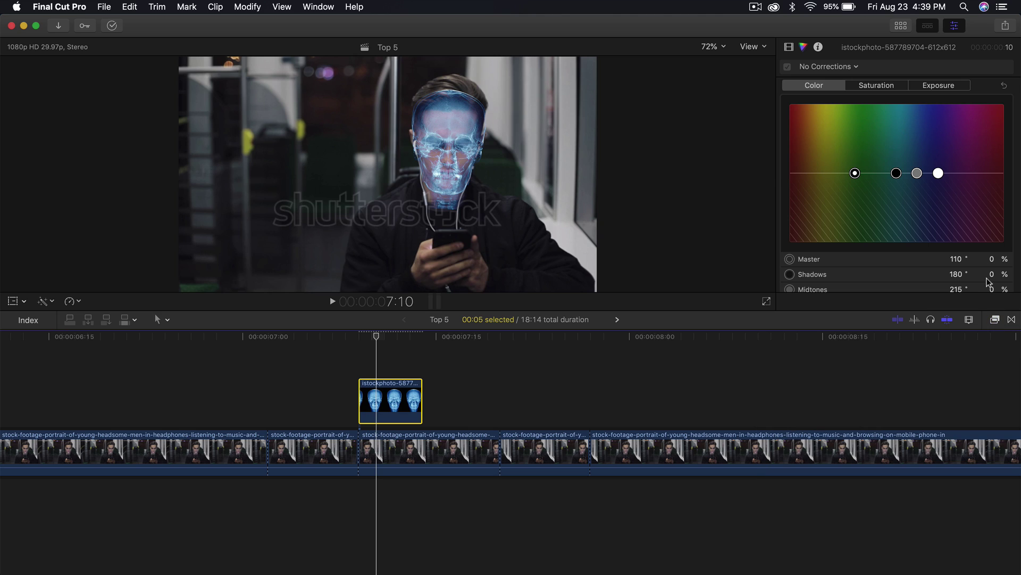
# Adjust the skull clip's Luma Keyer by raising the lower luma limit and bringing the upper luma handle inward
pyautogui.click(788, 47)
pyautogui.click(788, 83)
pyautogui.click(788, 84)
pyautogui.click(789, 85)
pyautogui.click(789, 84)
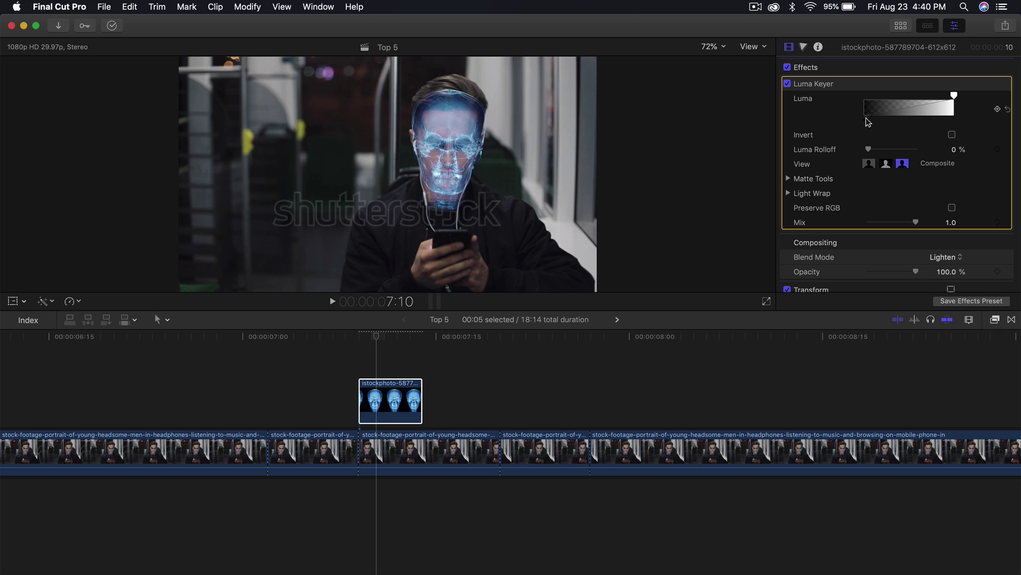
pyautogui.moveTo(883, 123); pyautogui.dragTo(899, 122)
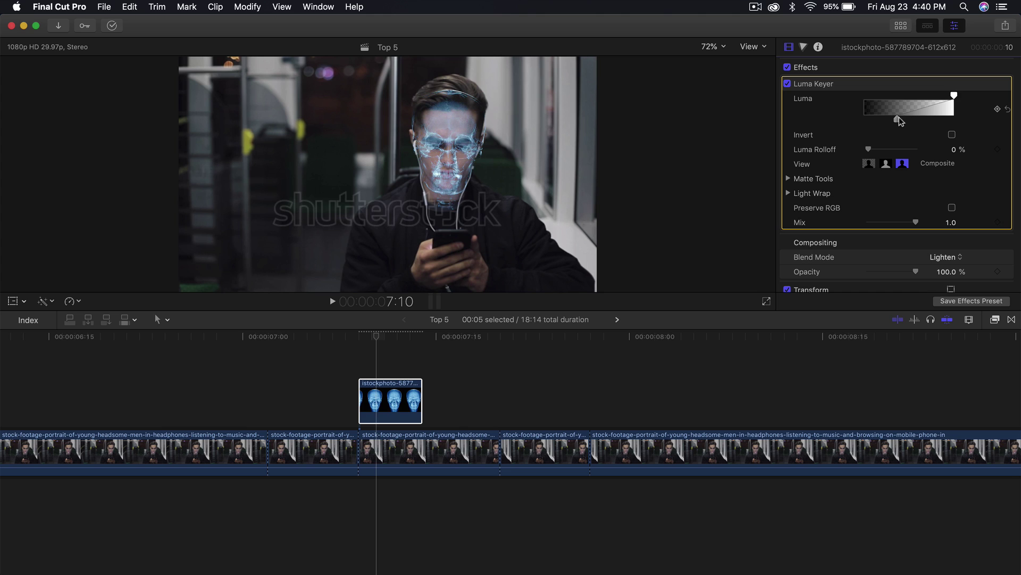
pyautogui.moveTo(954, 96); pyautogui.dragTo(919, 97)
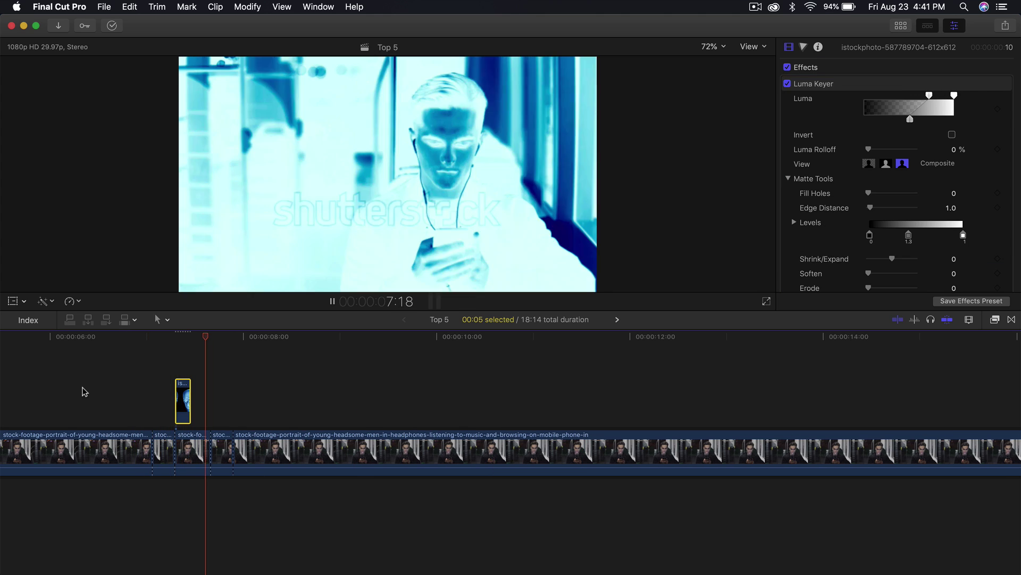
# Play back the skull flash with its blue X-Ray pieces to check the effect
pyautogui.press('space')
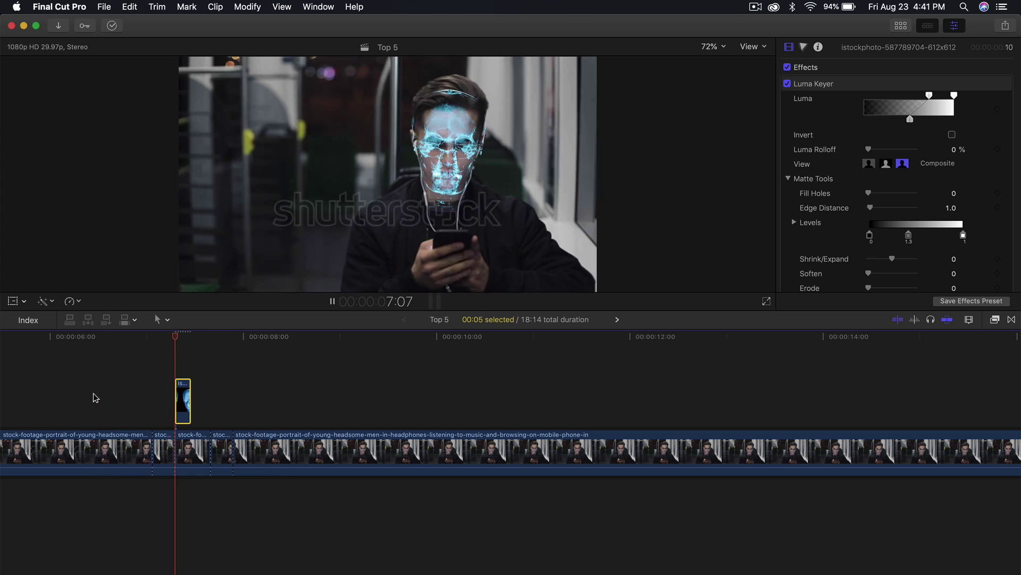
pyautogui.press('space')
pyautogui.press('space')
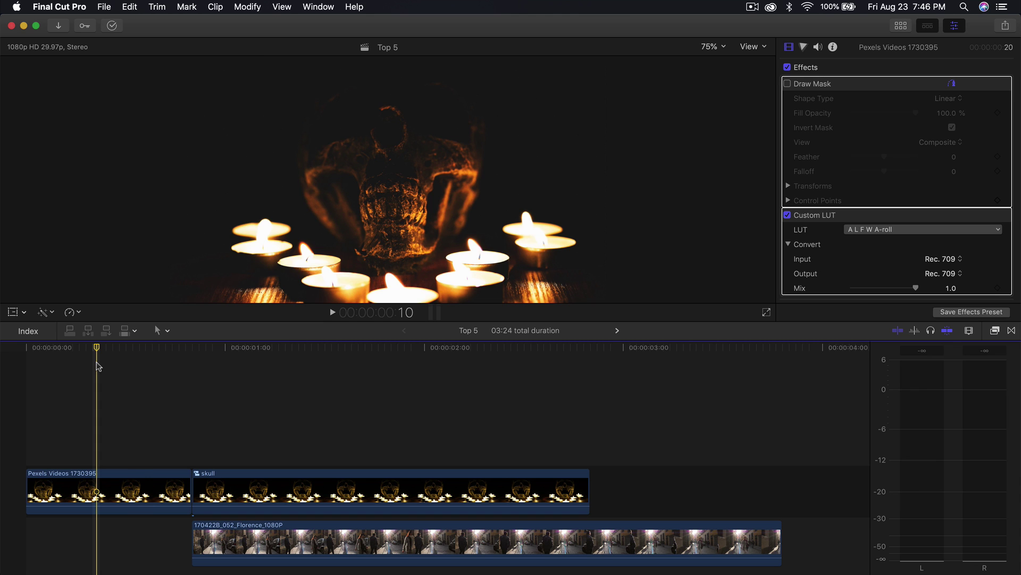
# Play the finished candle-lit skull example from near its beginning
pyautogui.click(34, 369)
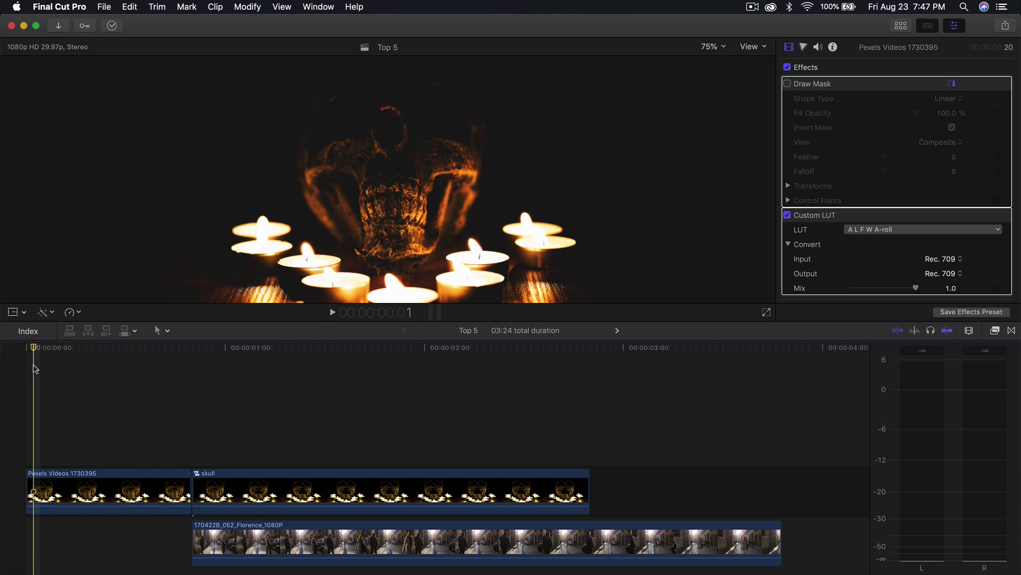
pyautogui.press('space')
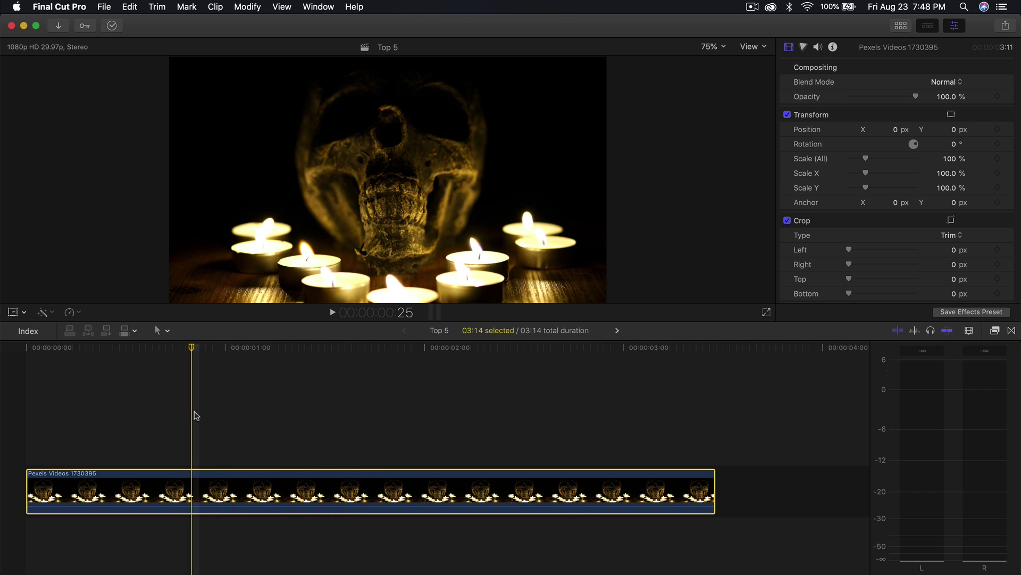
# Cut the candle-lit skull clip at 0:25 and at about 2:04 to isolate a middle piece
pyautogui.press('b')
pyautogui.click(193, 483)
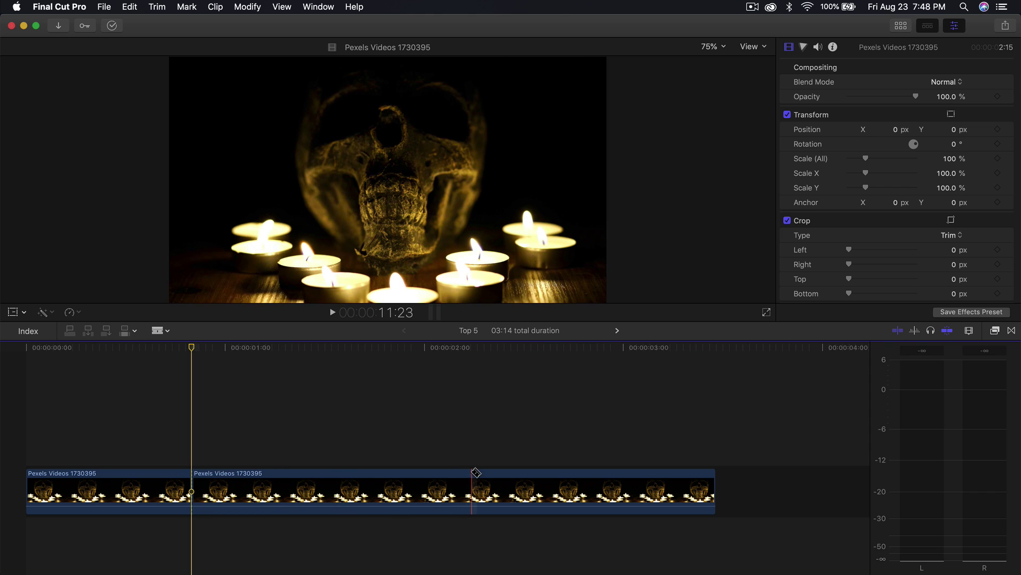
pyautogui.click(451, 484)
pyautogui.press('a')
# Apply the Draw Mask effect to the middle piece of the skull clip
pyautogui.click(283, 490)
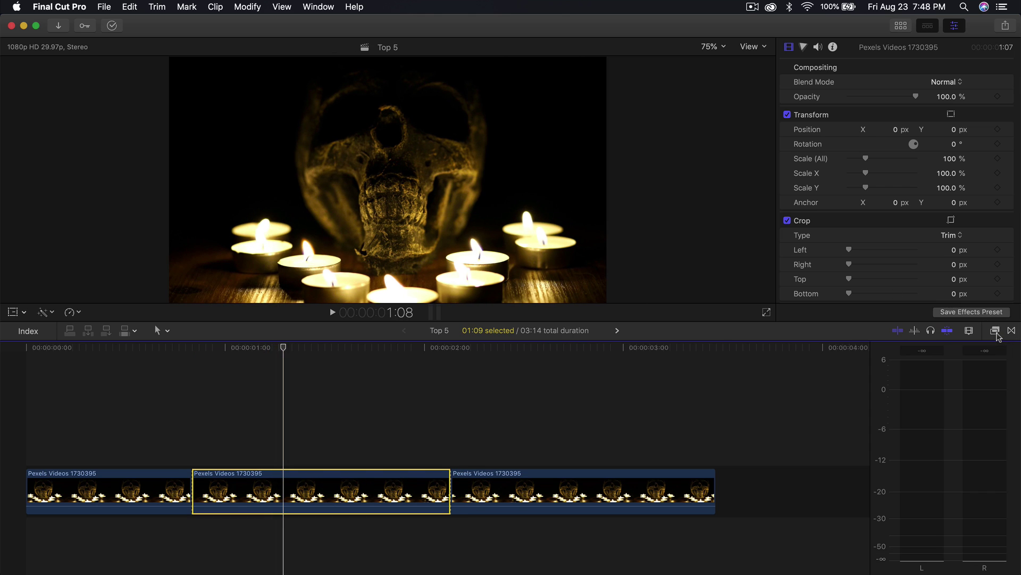
pyautogui.click(996, 331)
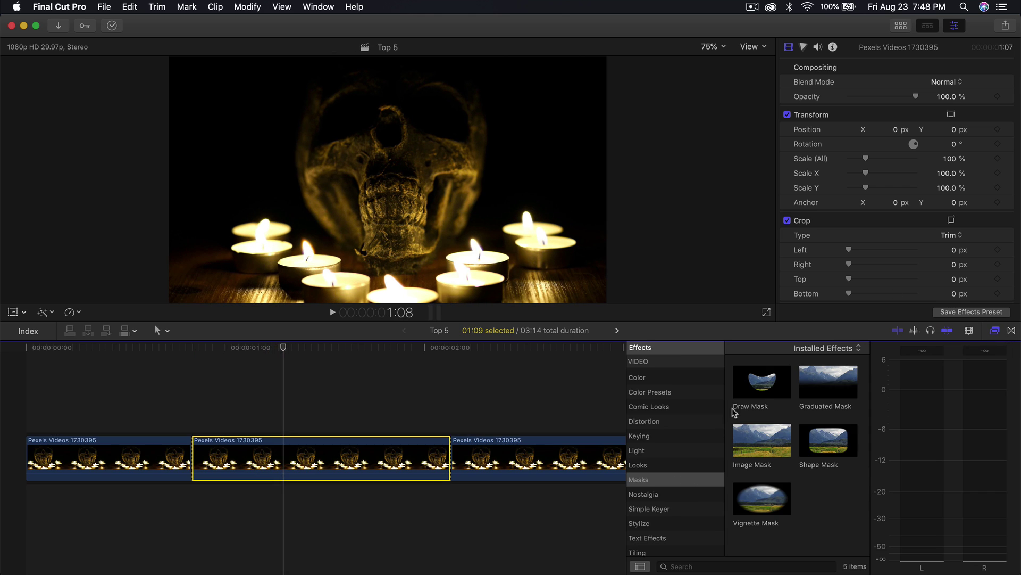
pyautogui.moveTo(759, 391); pyautogui.dragTo(412, 458)
pyautogui.press('super+5')
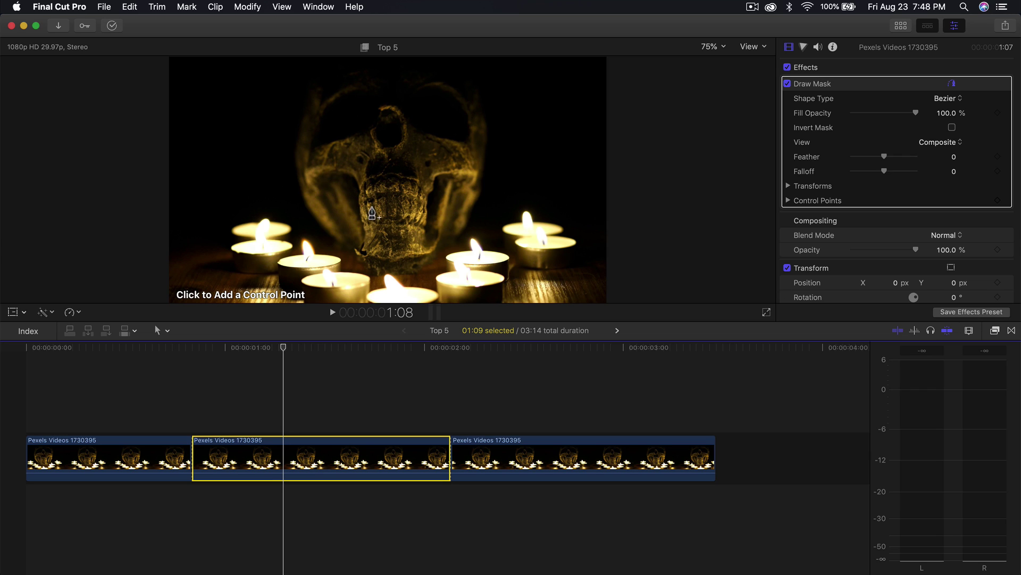
# Draw a closed Linear mask around the skull's teeth in the middle piece and invert it to cut them out
pyautogui.click(361, 212)
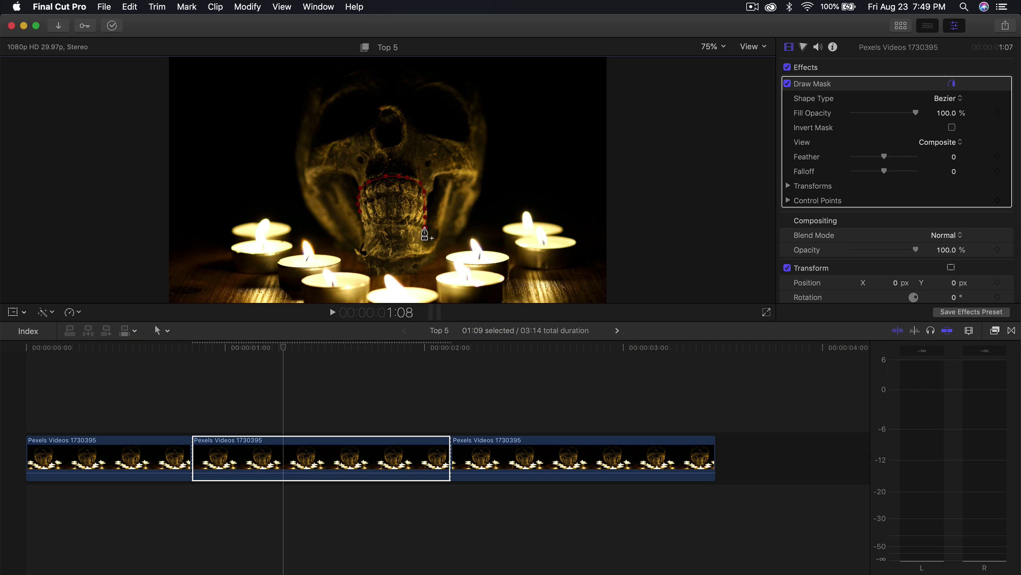
pyautogui.click(361, 212)
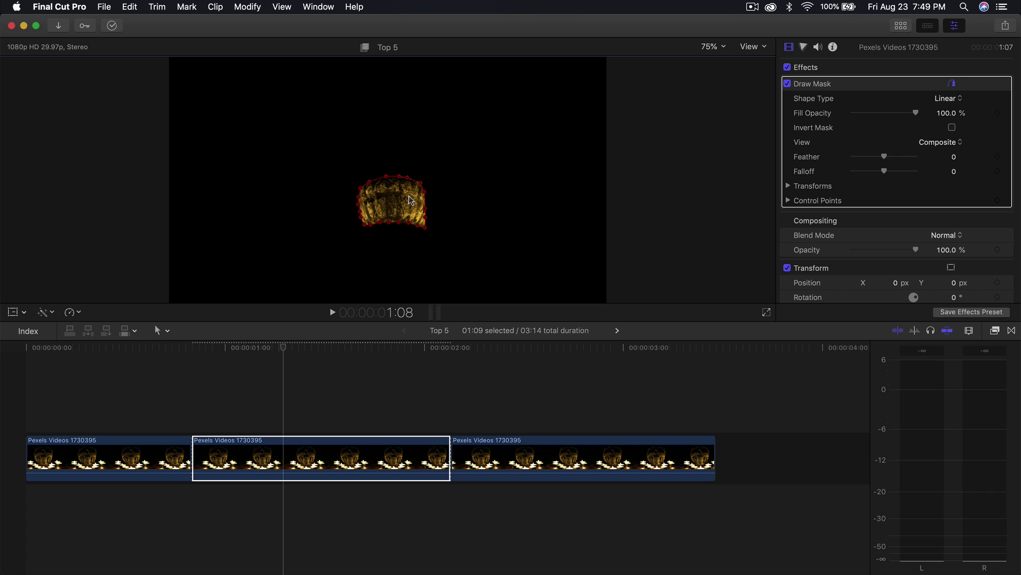
pyautogui.click(952, 127)
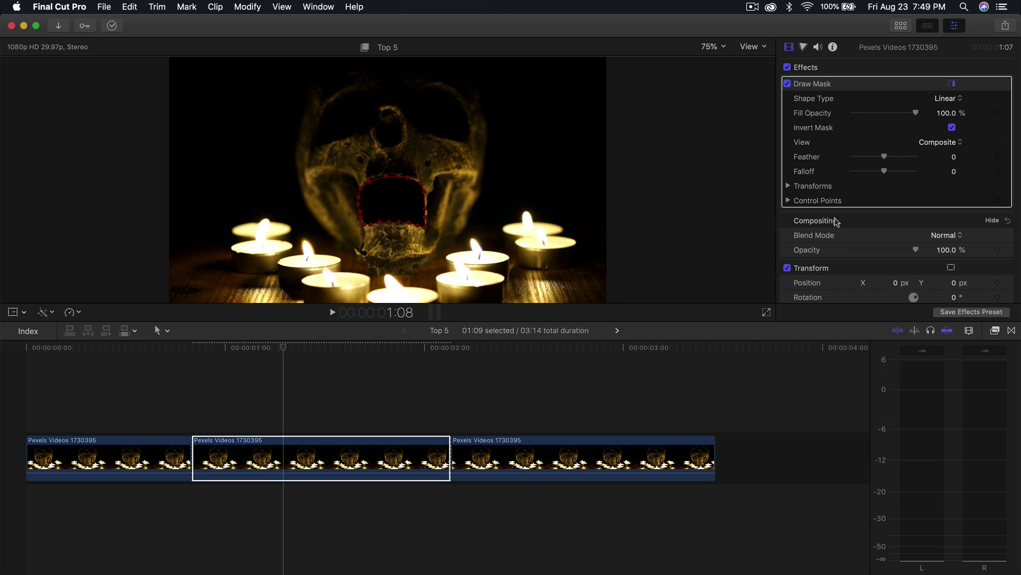
pyautogui.click(837, 222)
pyautogui.click(303, 412)
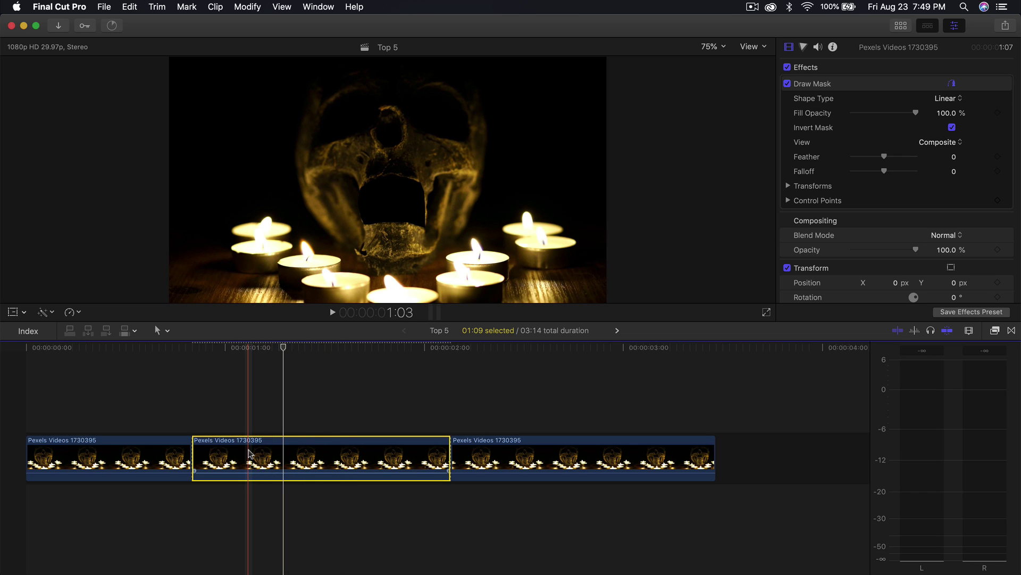
# Duplicate the masked middle piece directly above itself and turn off Invert Mask on the copy
pyautogui.moveTo(249, 453); pyautogui.dragTo(254, 403)
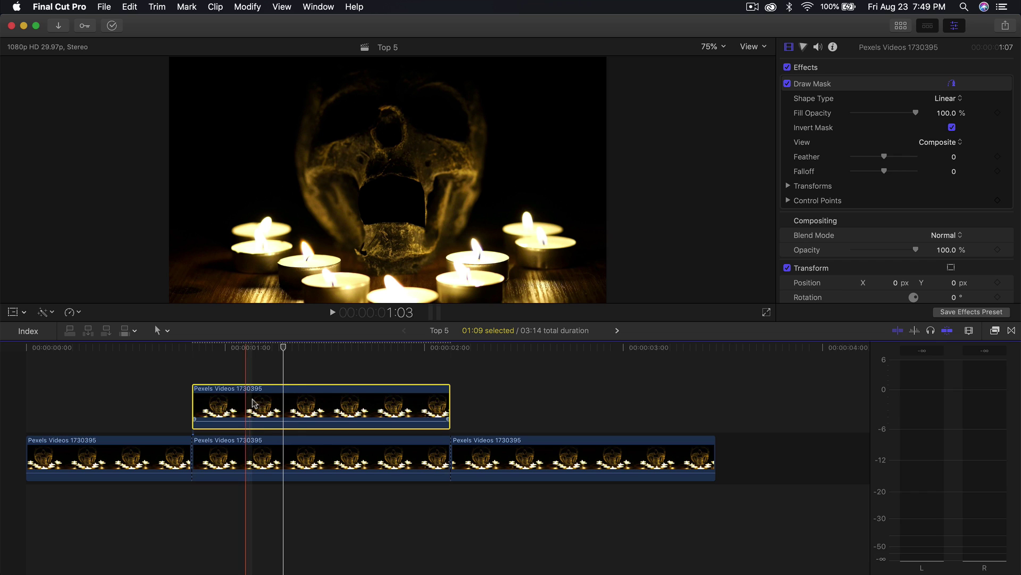
pyautogui.click(255, 403)
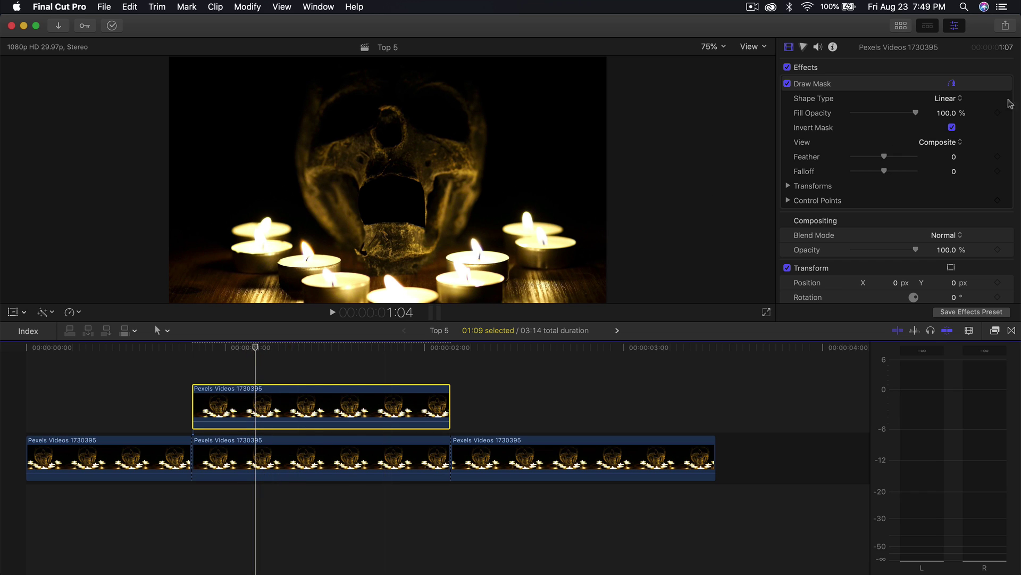
pyautogui.click(952, 127)
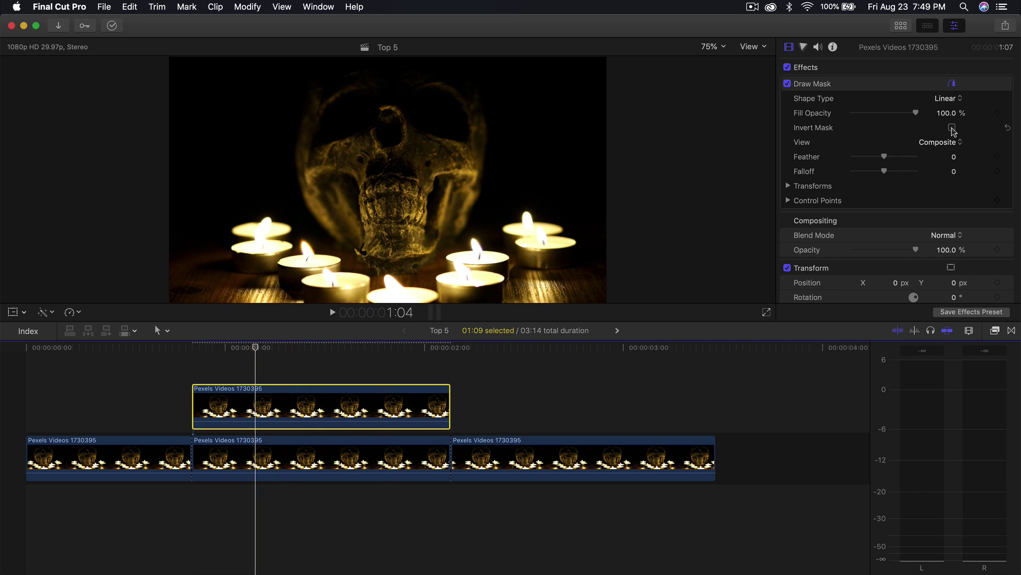
# Move the lower control points of the copy's mask up so it encloses only the upper row of teeth
pyautogui.click(851, 85)
pyautogui.click(710, 46)
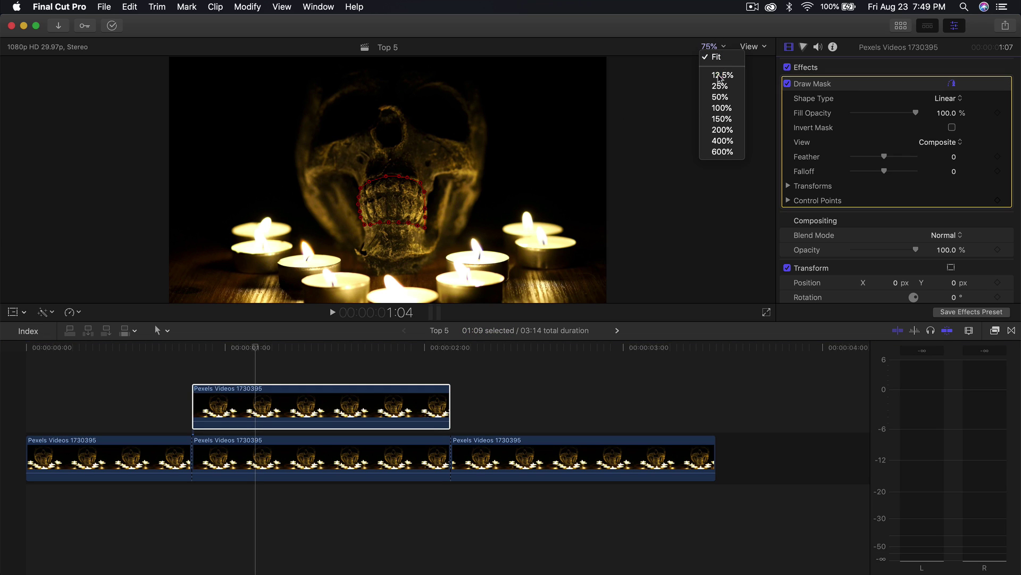
pyautogui.click(718, 109)
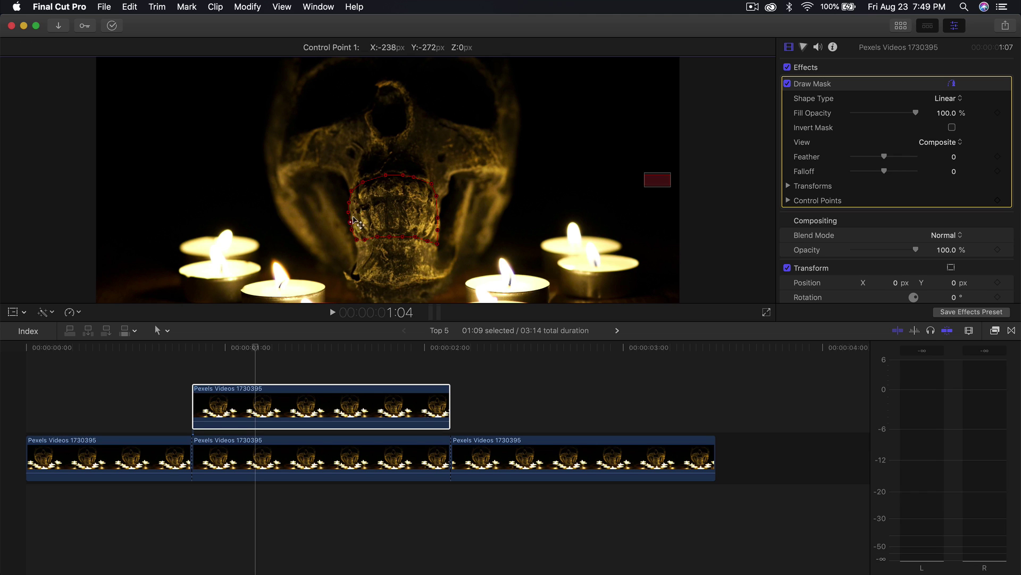
pyautogui.moveTo(351, 221); pyautogui.dragTo(371, 202)
pyautogui.moveTo(375, 260); pyautogui.dragTo(432, 212)
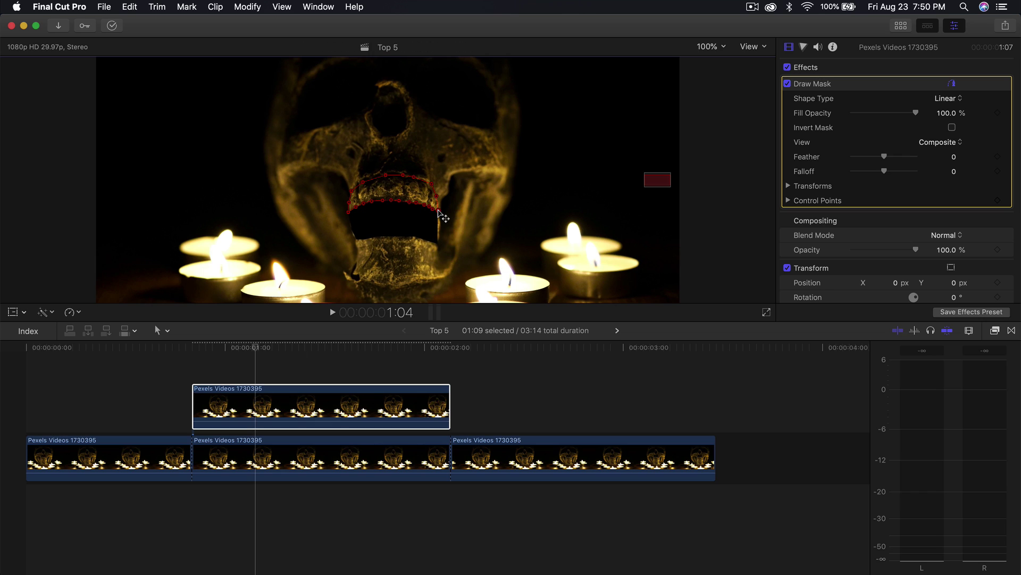
pyautogui.click(711, 47)
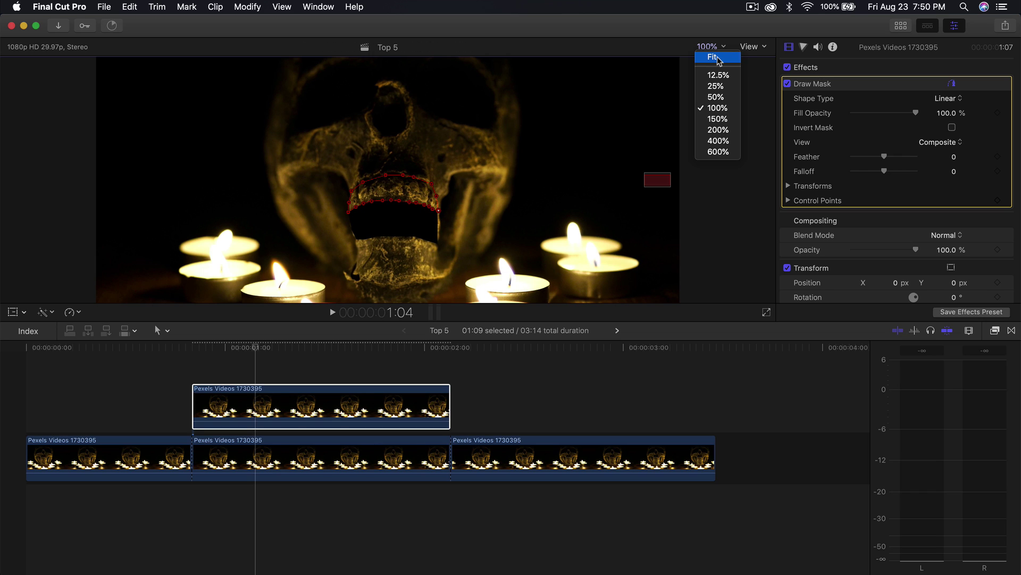
pyautogui.click(718, 58)
# Duplicate the upper-teeth clip onto a third layer and move the copy's lower mask points down to the base of the lower teeth
pyautogui.click(234, 412)
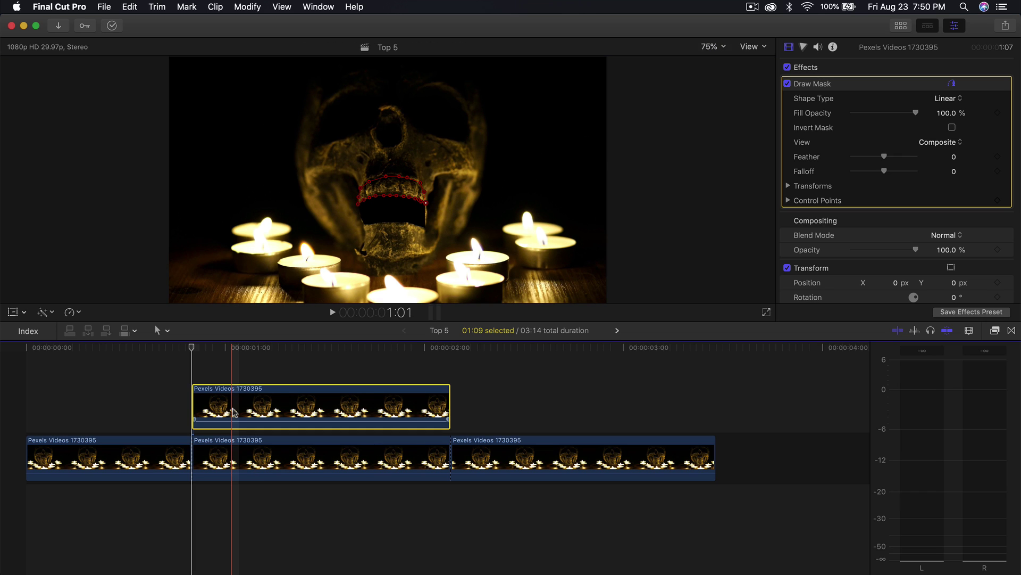
pyautogui.moveTo(234, 412); pyautogui.dragTo(234, 366)
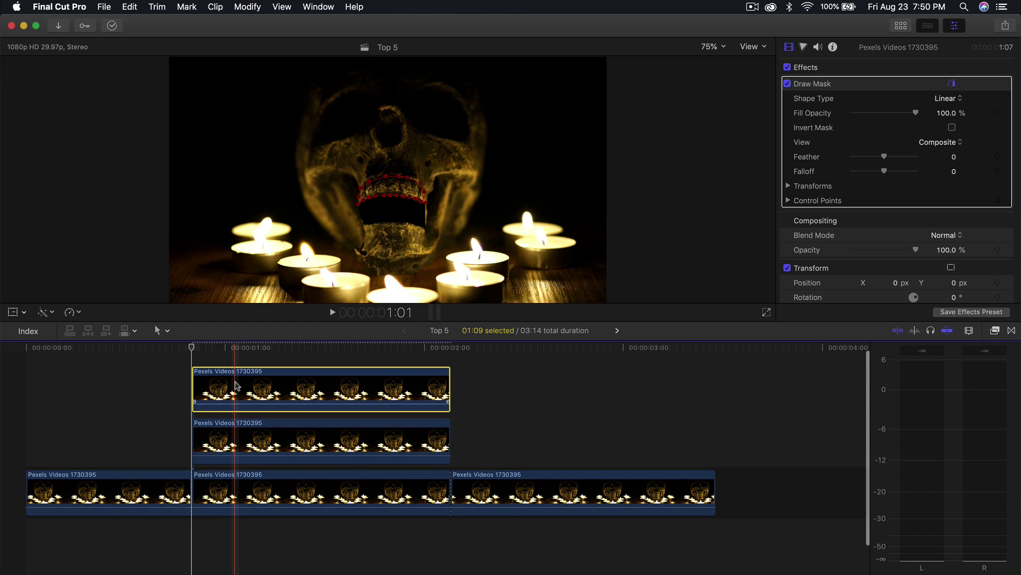
pyautogui.click(681, 206)
pyautogui.press('super+equal')
pyautogui.press('super+equal')
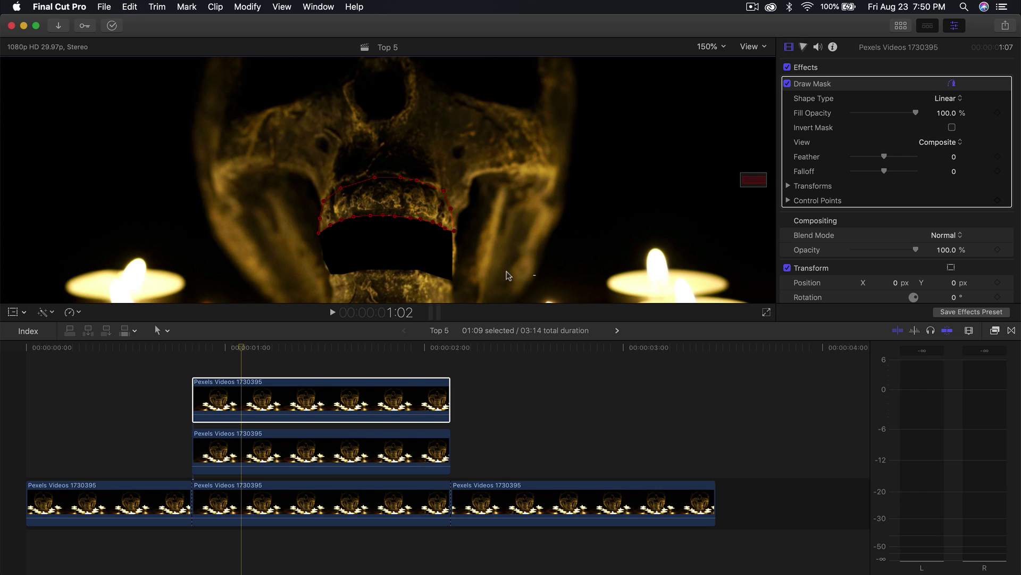
pyautogui.moveTo(536, 276); pyautogui.dragTo(293, 218)
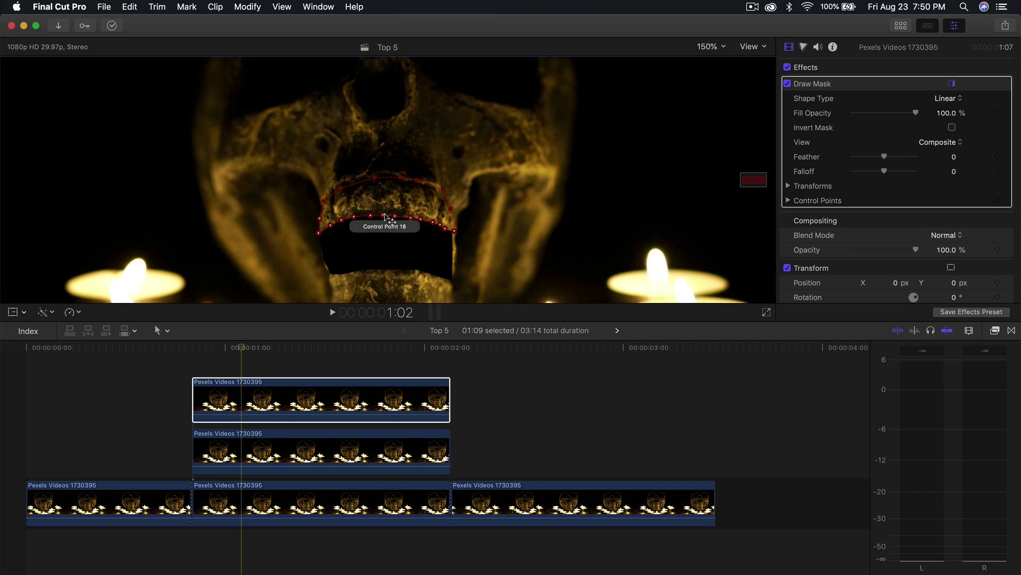
pyautogui.moveTo(382, 216); pyautogui.dragTo(388, 272)
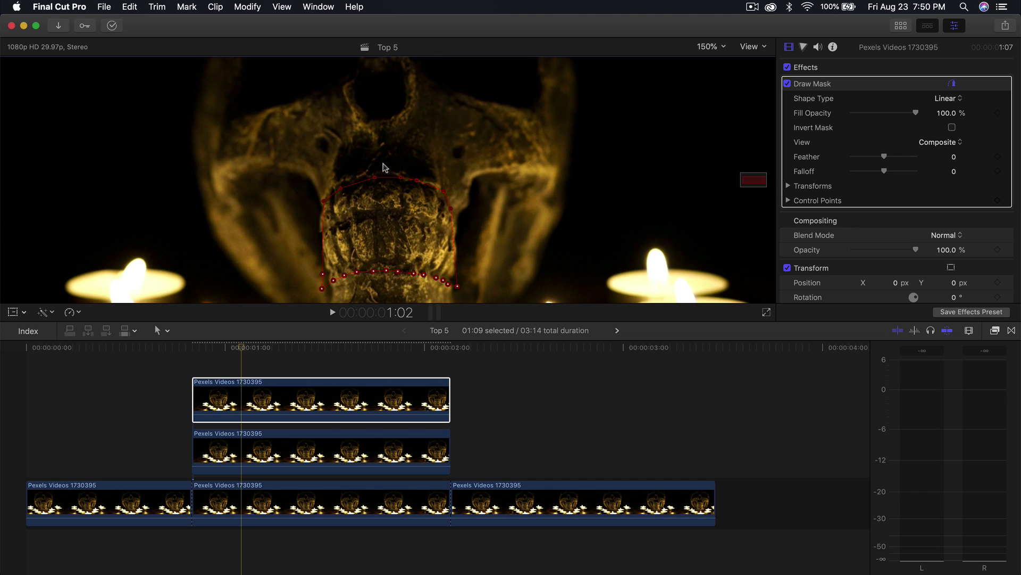
# Move the upper control points of the top clip's mask down so it encloses only the lower row of teeth
pyautogui.moveTo(279, 168); pyautogui.dragTo(529, 228)
pyautogui.moveTo(379, 182); pyautogui.dragTo(378, 220)
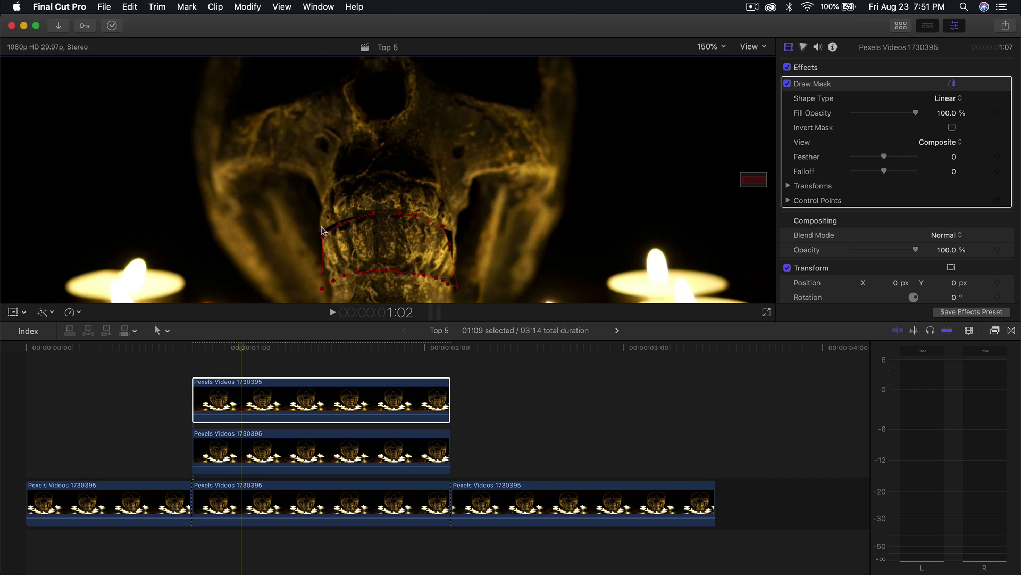
pyautogui.moveTo(322, 233); pyautogui.dragTo(318, 230)
pyautogui.click(343, 230)
pyautogui.click(375, 217)
pyautogui.click(710, 46)
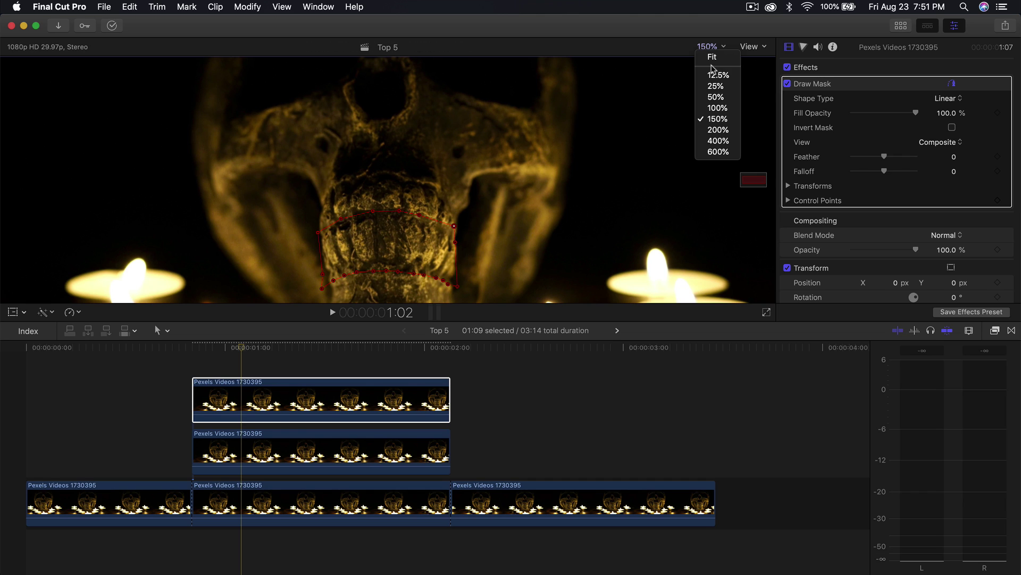
pyautogui.click(713, 53)
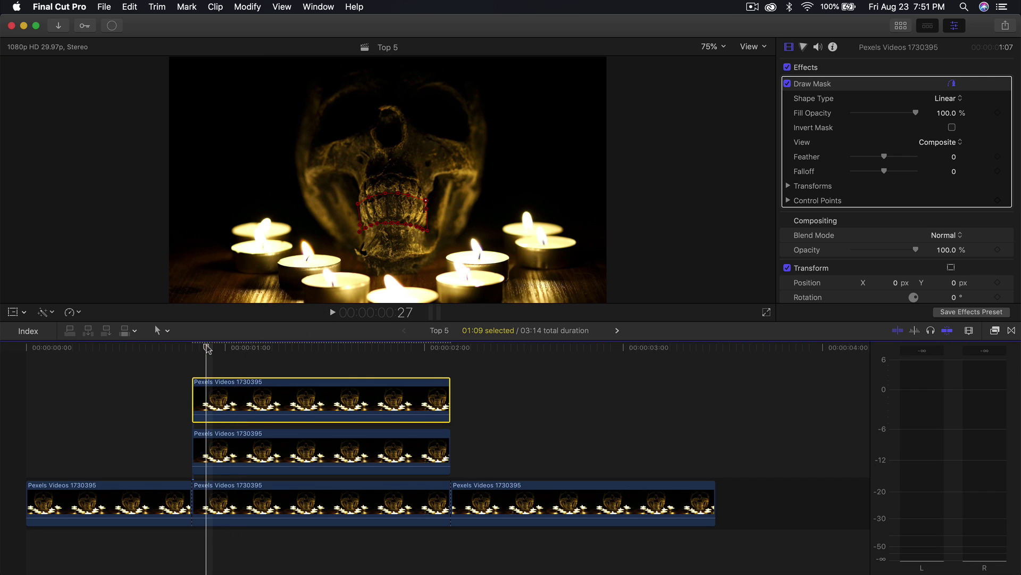
# Keyframe the lower-teeth mask's position at the top clip's start, lower it to Y -300 px at 1:07, and preview the motion
pyautogui.click(154, 375)
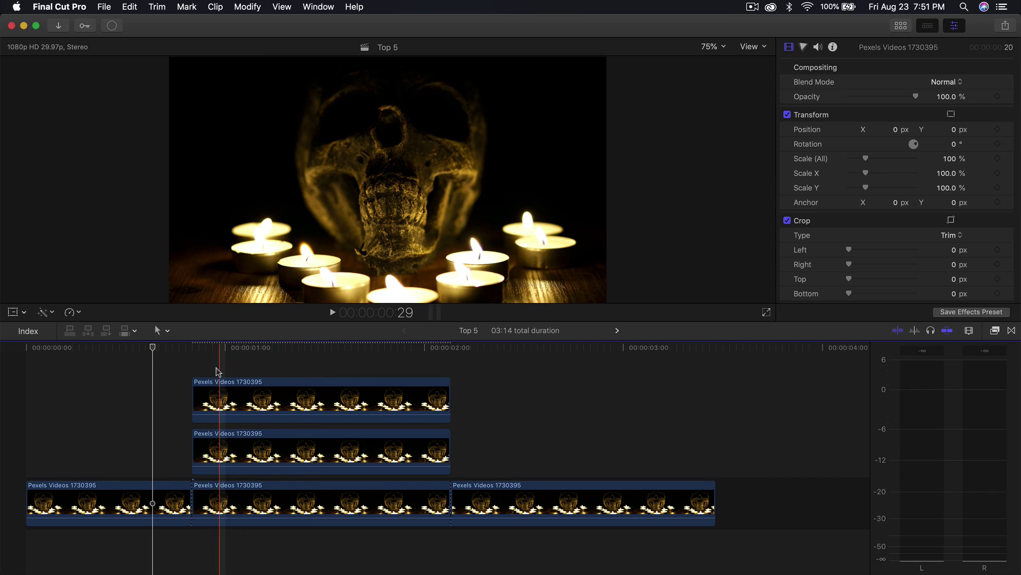
pyautogui.click(228, 384)
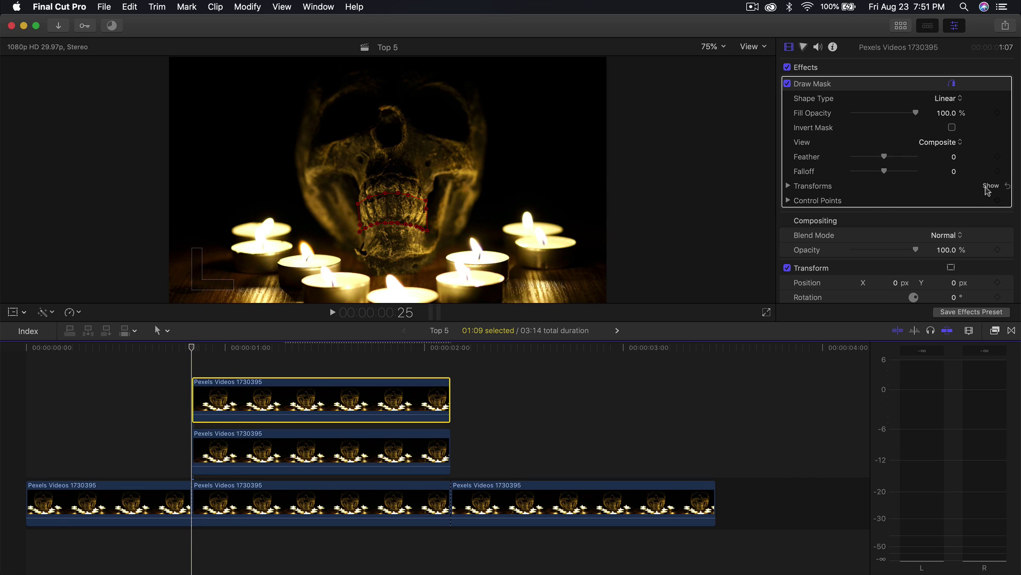
pyautogui.click(989, 186)
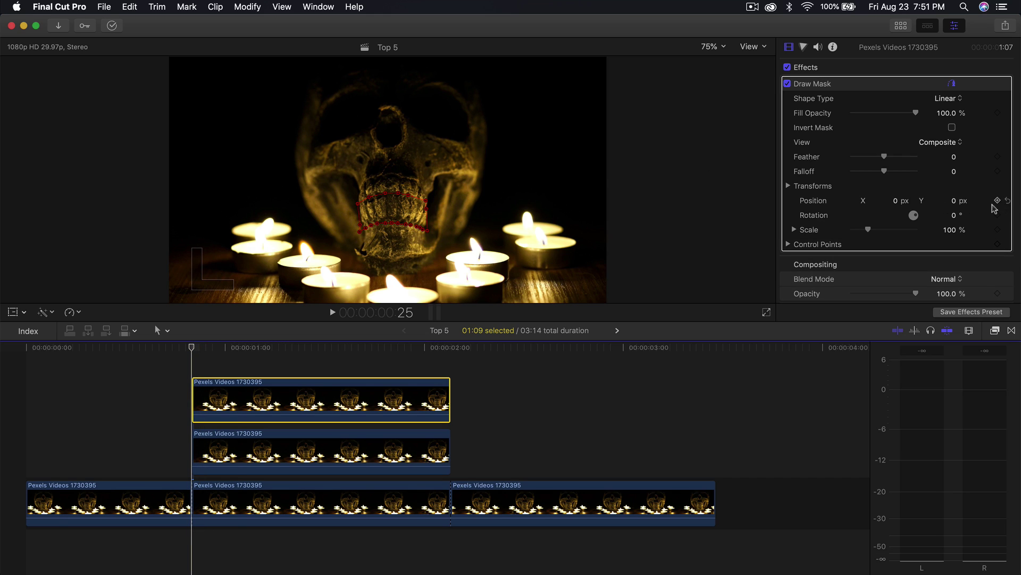
pyautogui.click(998, 201)
pyautogui.moveTo(212, 346); pyautogui.dragTo(276, 348)
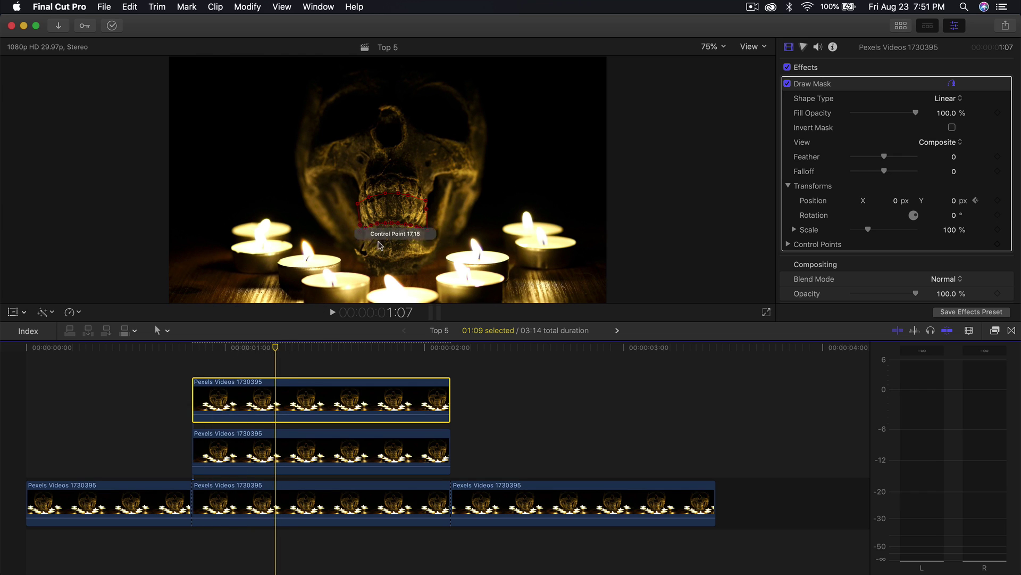
pyautogui.moveTo(403, 207); pyautogui.dragTo(402, 244)
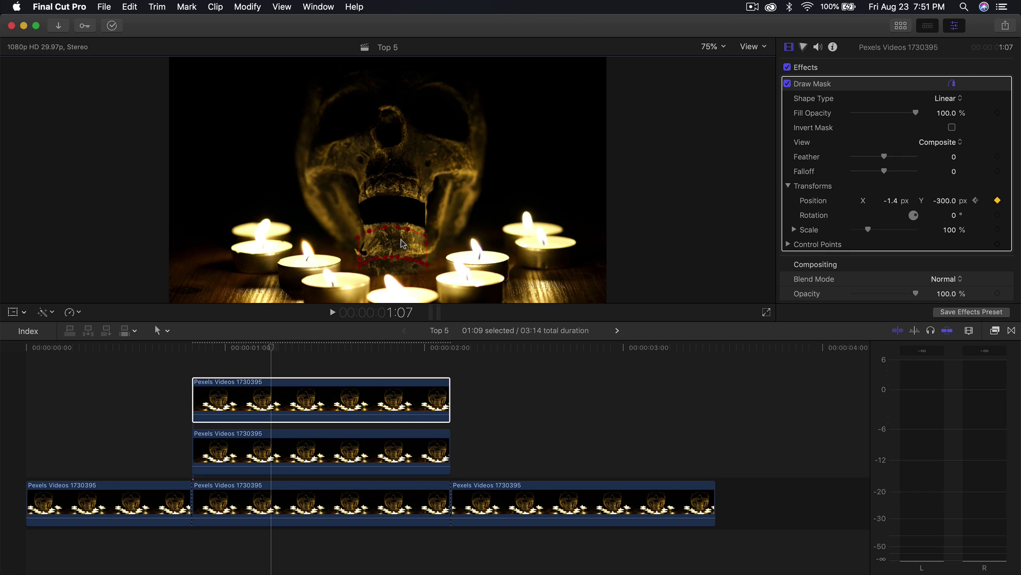
pyautogui.click(193, 349)
pyautogui.press('space')
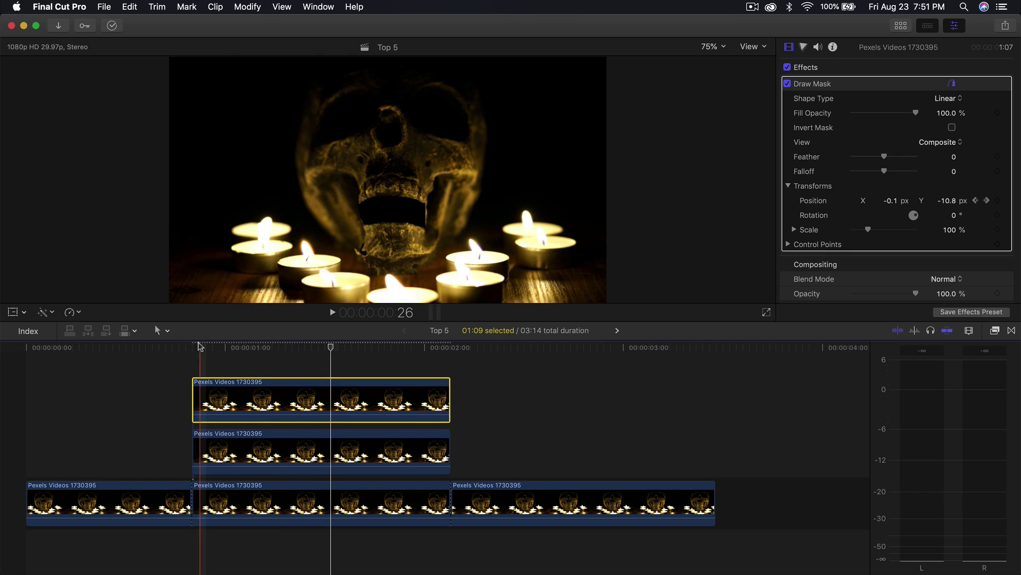
pyautogui.press('space')
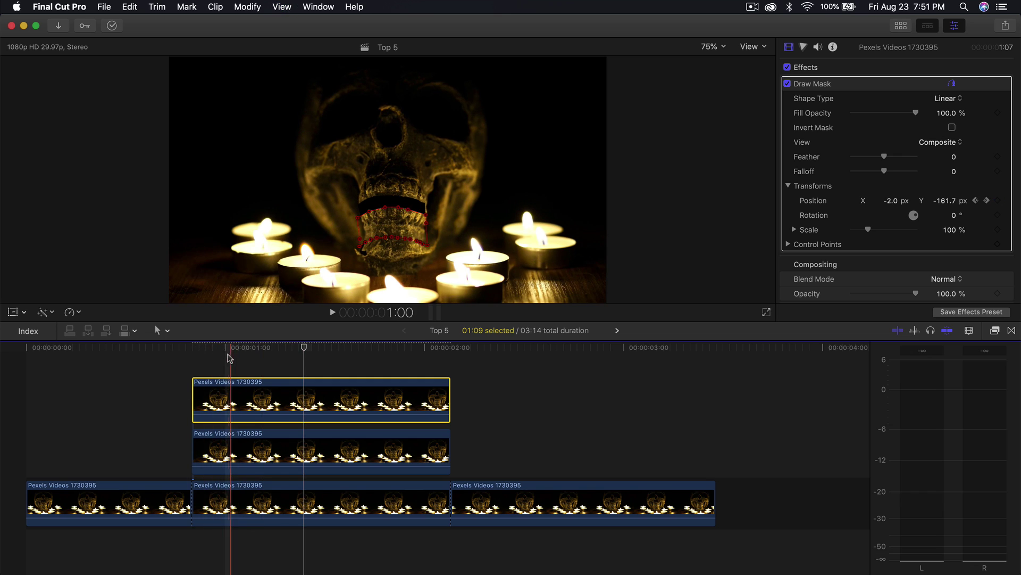
# Keyframe the upper-teeth mask's position at the middle clip's start, raise it to Y 213.5 px at 1:04, and preview the motion
pyautogui.click(225, 455)
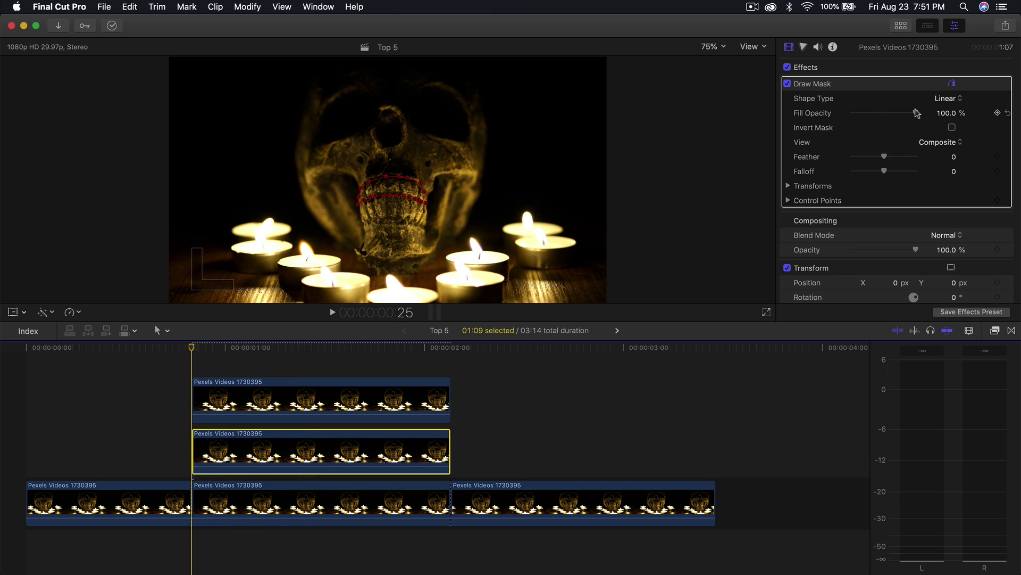
pyautogui.click(990, 186)
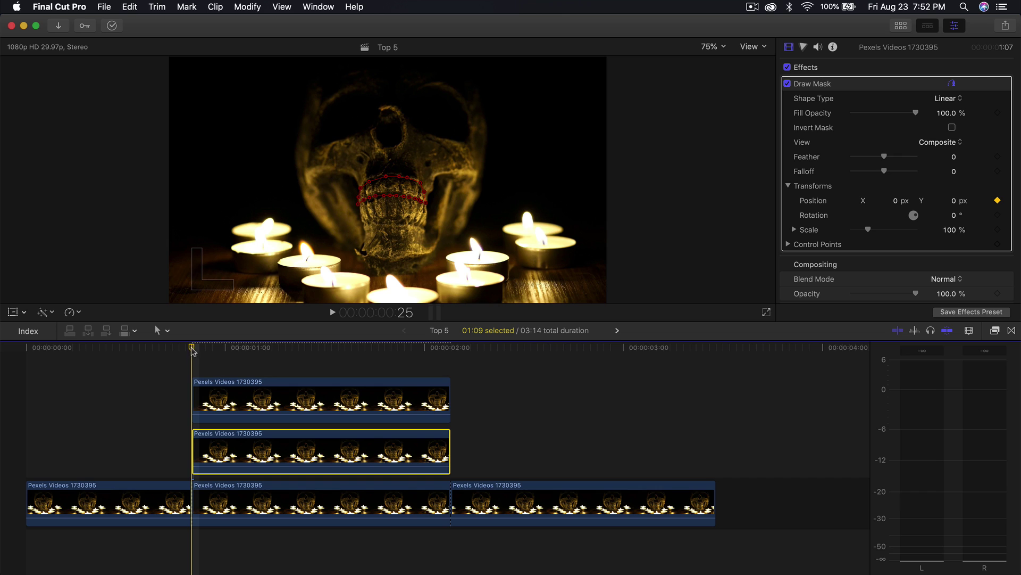
pyautogui.moveTo(192, 347); pyautogui.dragTo(254, 349)
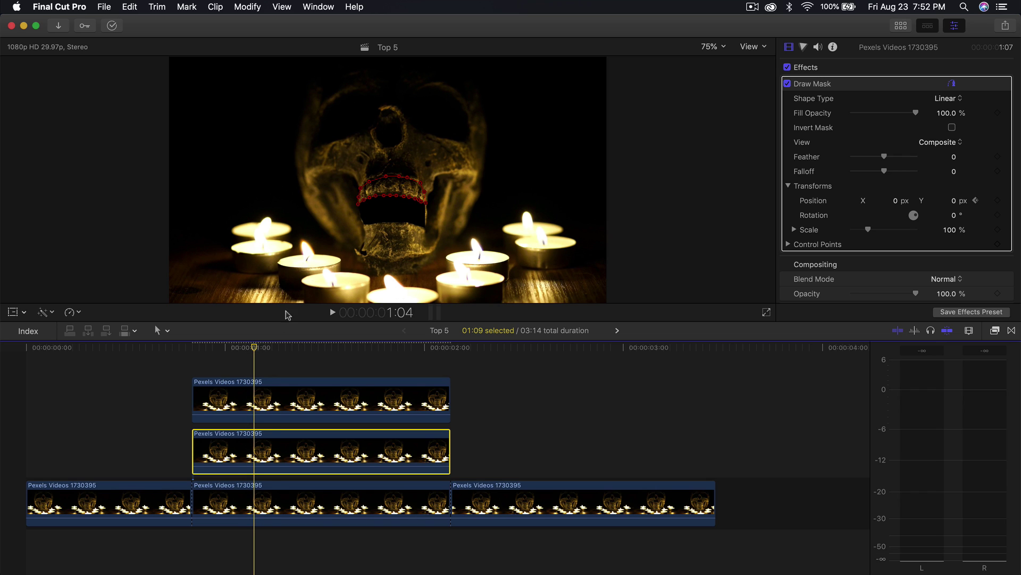
pyautogui.moveTo(406, 193); pyautogui.dragTo(408, 167)
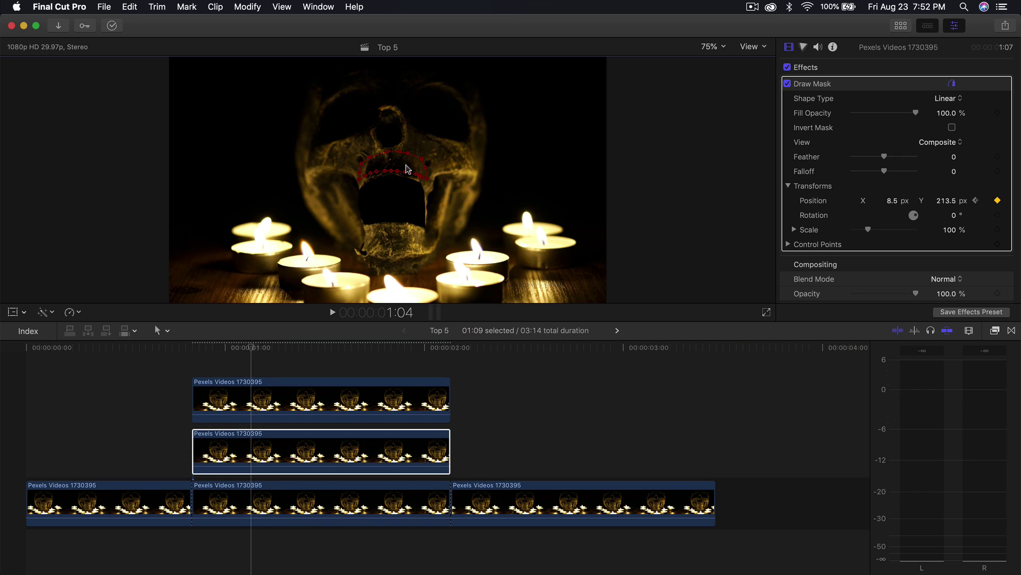
pyautogui.click(194, 347)
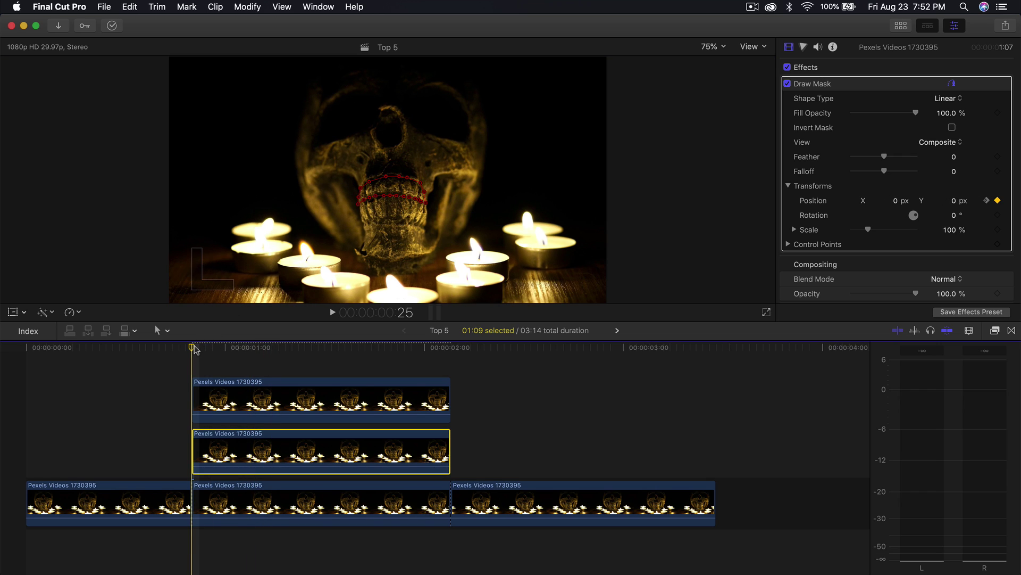
pyautogui.press('space')
pyautogui.press('space')
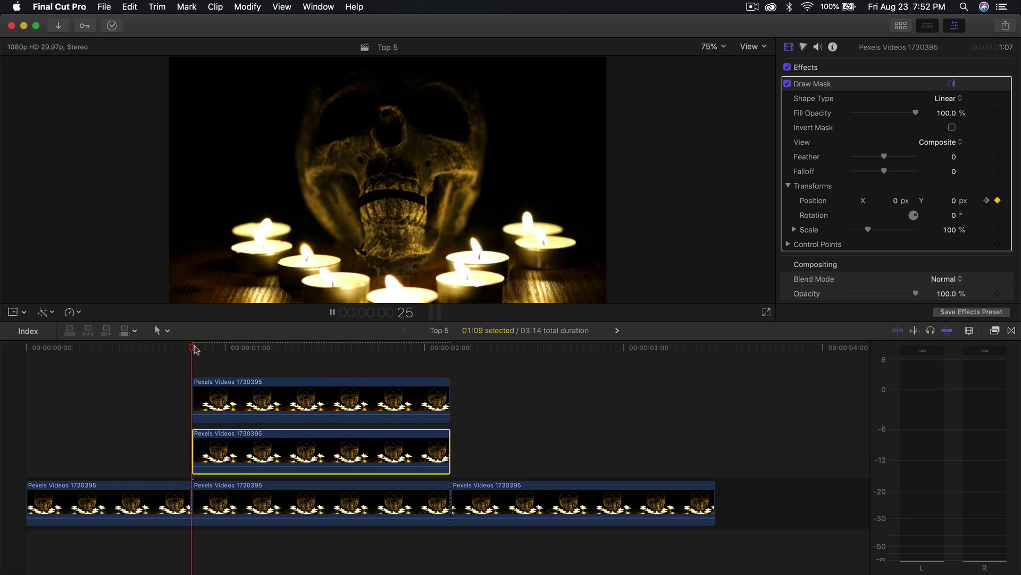
# Combine the three stacked skull clips into a compound clip named skull2
pyautogui.keyDown('super'); pyautogui.click(229, 394); pyautogui.keyUp('super')
pyautogui.rightClick(247, 393)
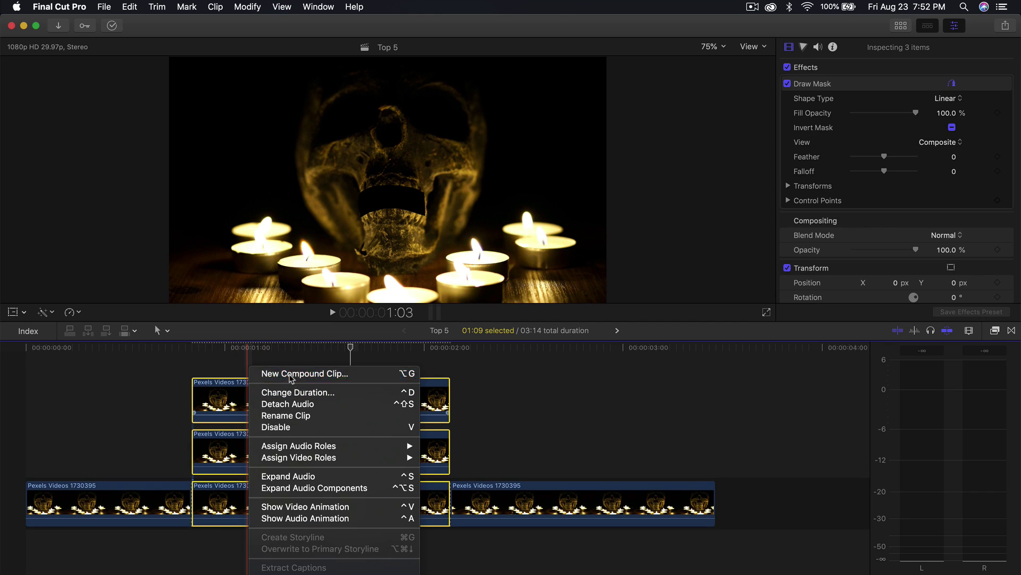
pyautogui.click(282, 372)
pyautogui.write('skull2')
pyautogui.press('Return')
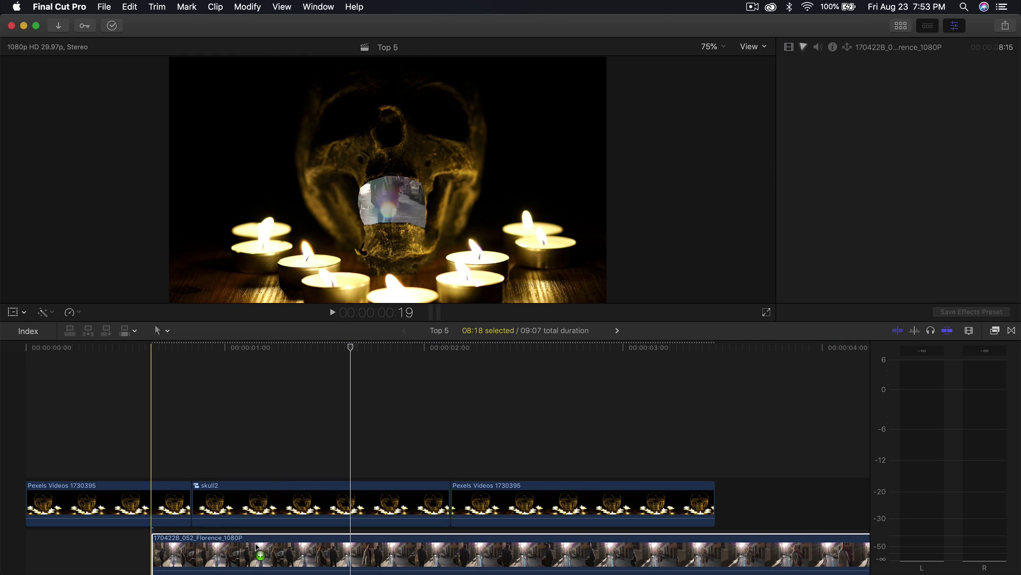
# Position the Florence street clip beneath the skull footage so it starts together with skull2
pyautogui.moveTo(236, 546); pyautogui.dragTo(106, 546)
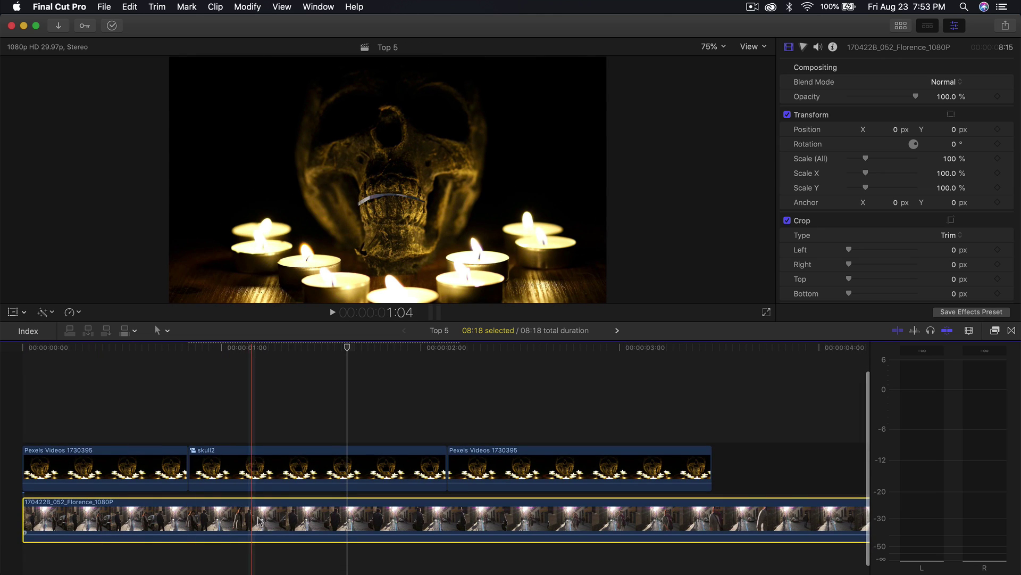
pyautogui.click(256, 468)
pyautogui.press('v')
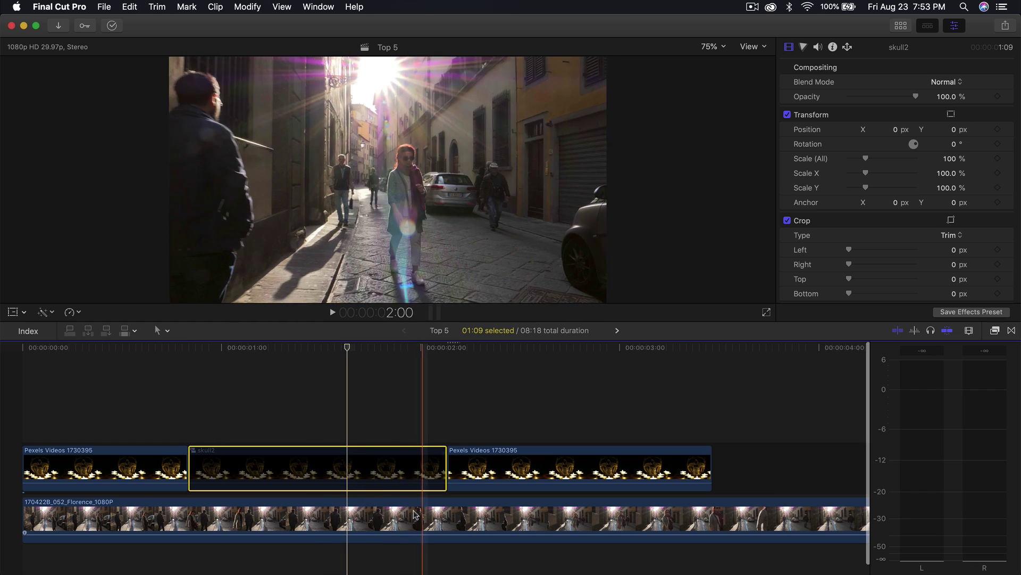
pyautogui.press('v')
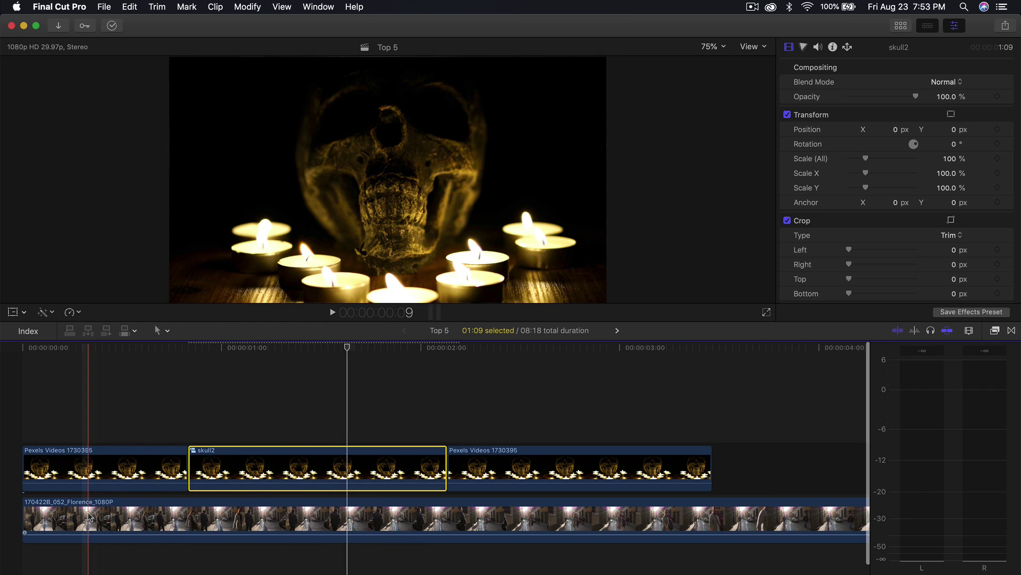
pyautogui.moveTo(93, 520); pyautogui.dragTo(258, 520)
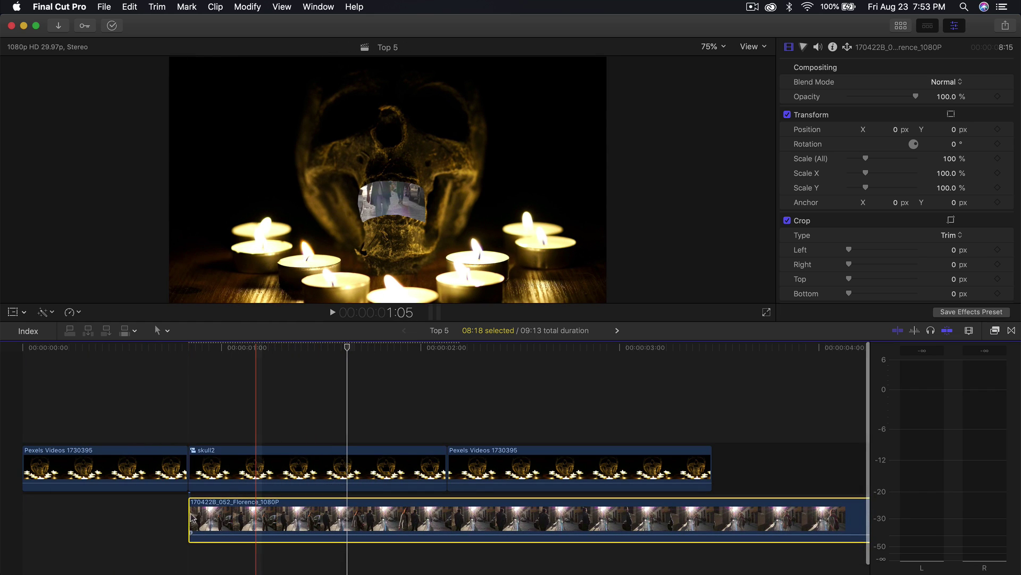
# Delete the remaining Pexels skull piece that follows skull2
pyautogui.click(372, 470)
pyautogui.click(464, 468)
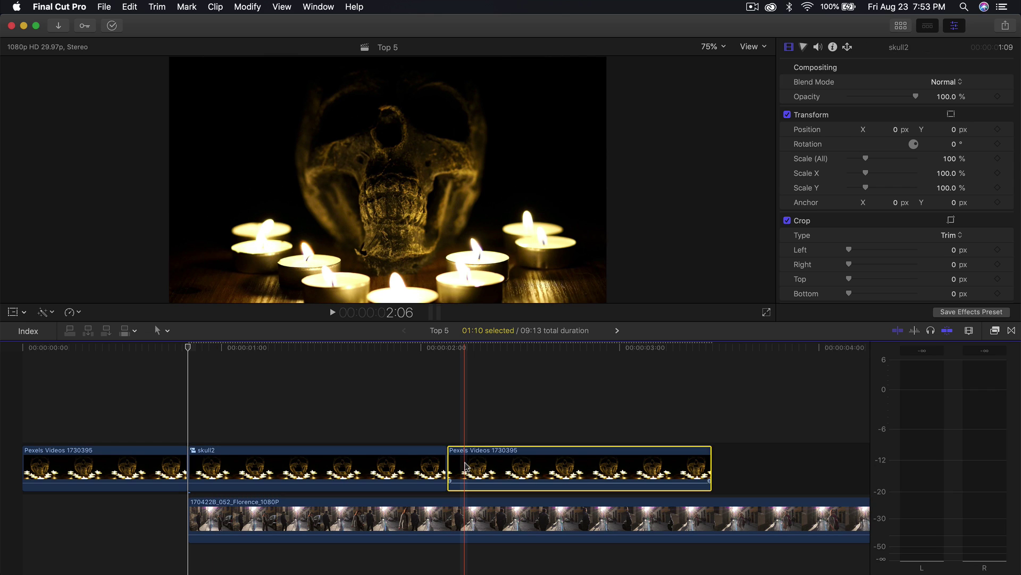
pyautogui.press('Delete')
# Set starting Transform keyframes for position and scale at the first frame of skull2
pyautogui.click(317, 474)
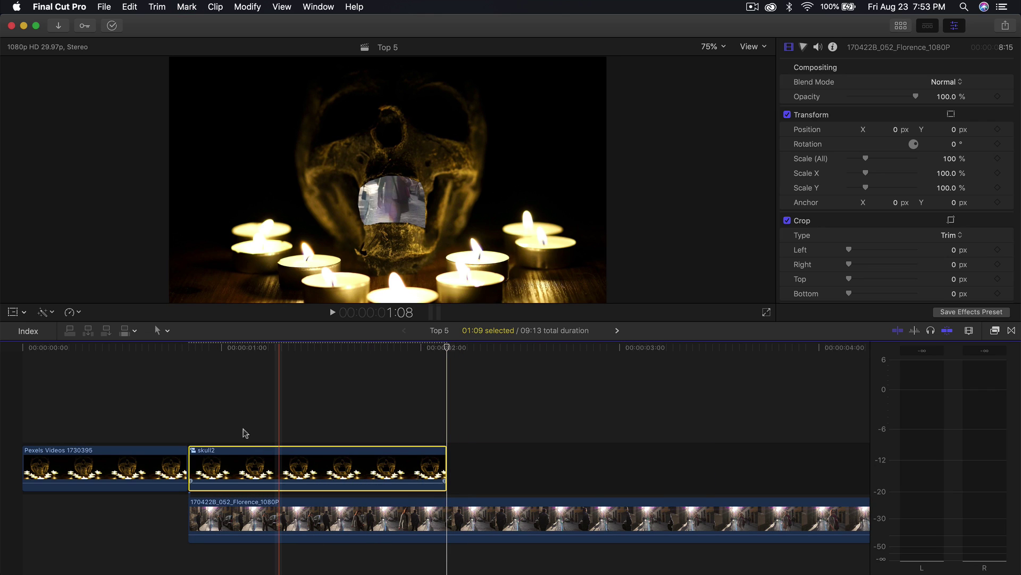
pyautogui.click(189, 350)
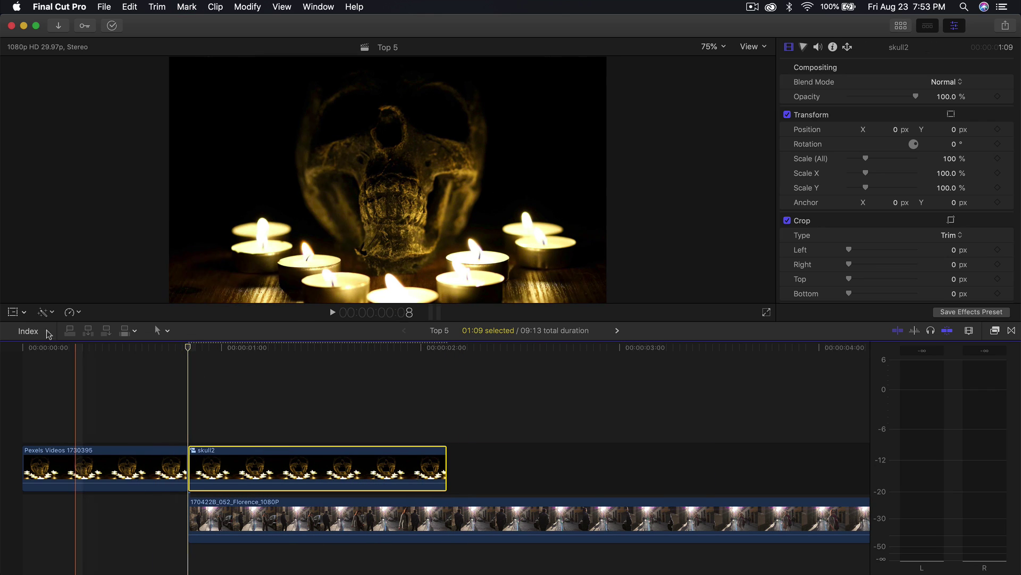
pyautogui.click(12, 312)
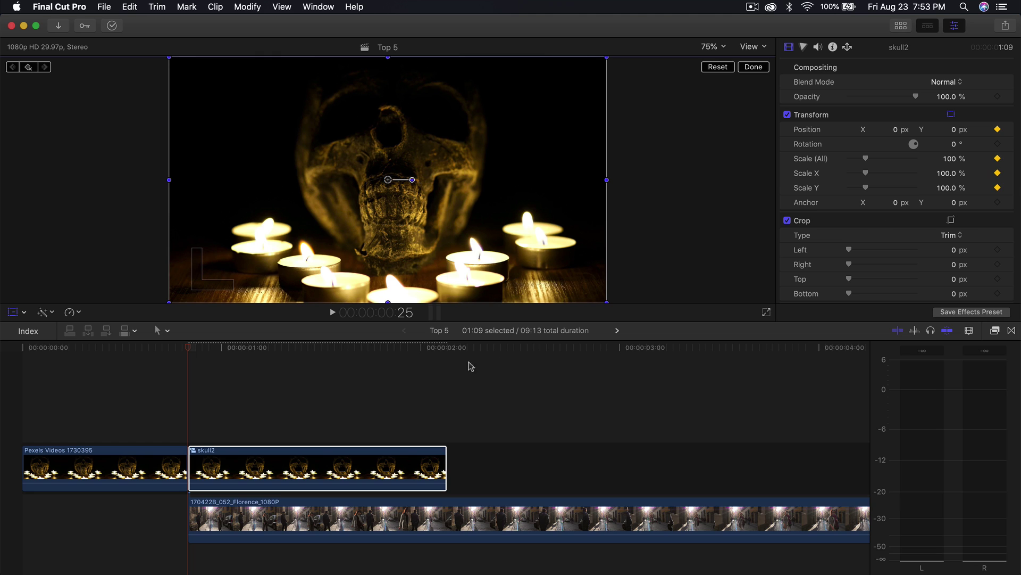
# At 2:03, scale skull2 to 802% and shift it up until the street footage in the mouth opening fills the frame
pyautogui.moveTo(337, 345); pyautogui.dragTo(451, 351)
pyautogui.press('Left')
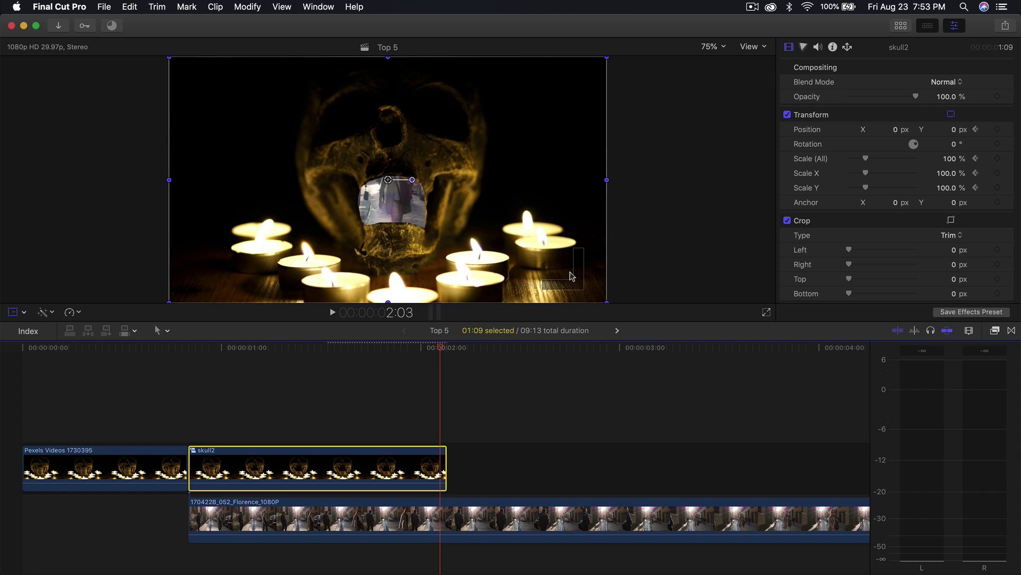
pyautogui.moveTo(877, 162); pyautogui.dragTo(928, 163)
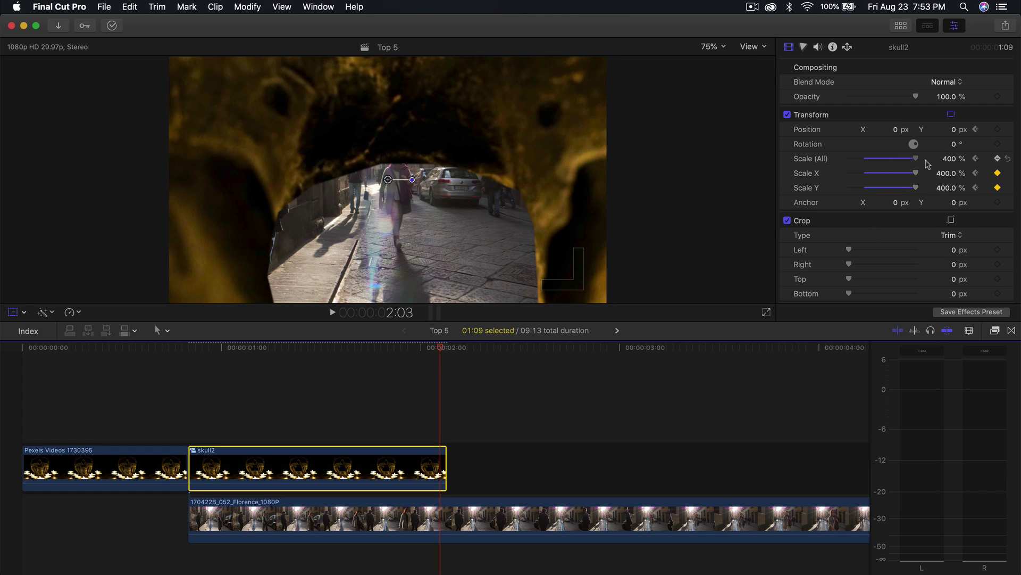
pyautogui.moveTo(489, 210); pyautogui.dragTo(470, 130)
pyautogui.click(370, 97)
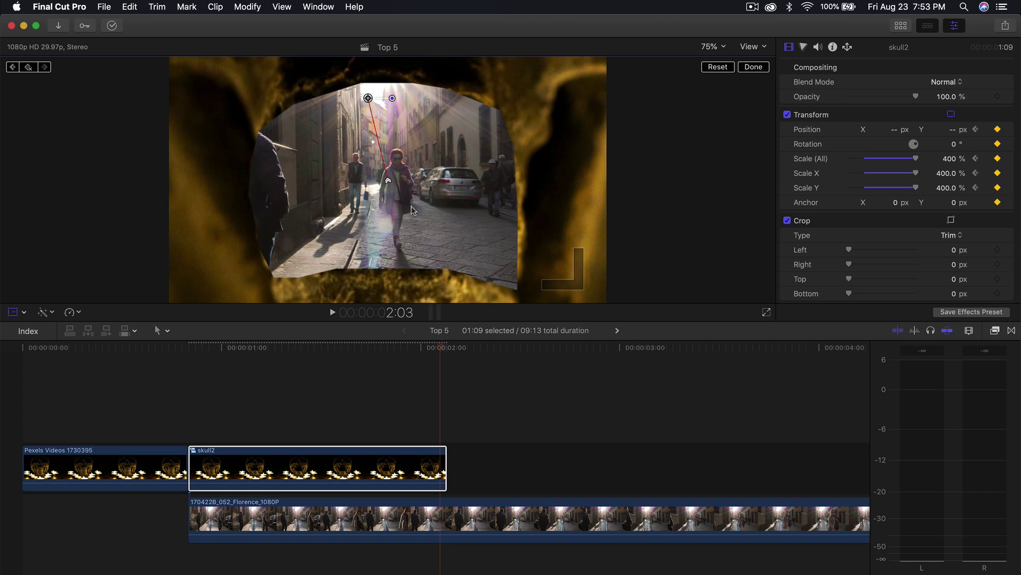
pyautogui.moveTo(422, 218); pyautogui.dragTo(413, 210)
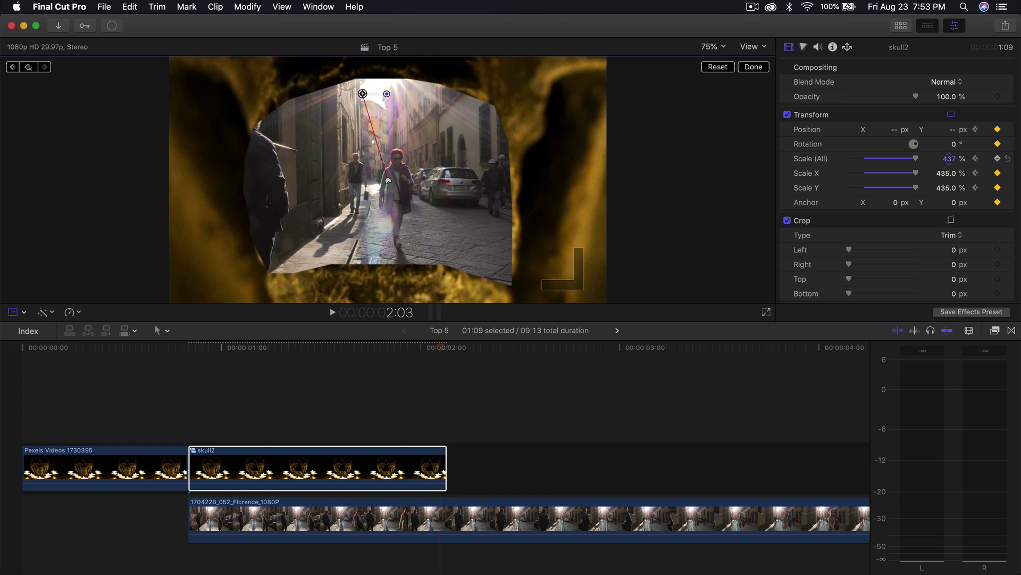
pyautogui.moveTo(950, 159); pyautogui.dragTo(953, 115)
pyautogui.moveTo(483, 229); pyautogui.dragTo(475, 179)
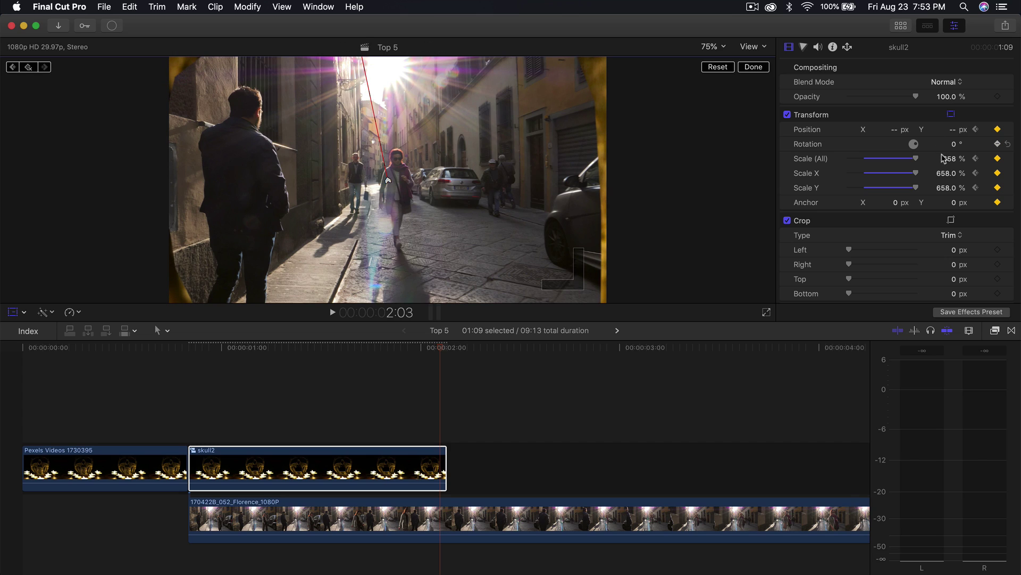
pyautogui.moveTo(949, 159); pyautogui.dragTo(949, 149)
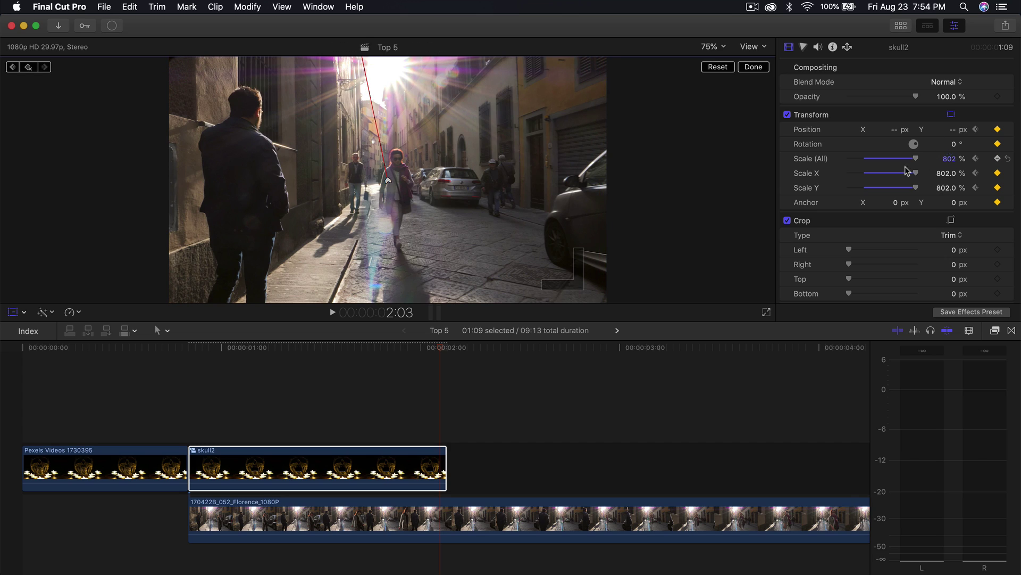
pyautogui.moveTo(535, 245); pyautogui.dragTo(536, 245)
# Play back skull2 from its start and scrub through the zoom into the mouth
pyautogui.moveTo(435, 355); pyautogui.dragTo(195, 371)
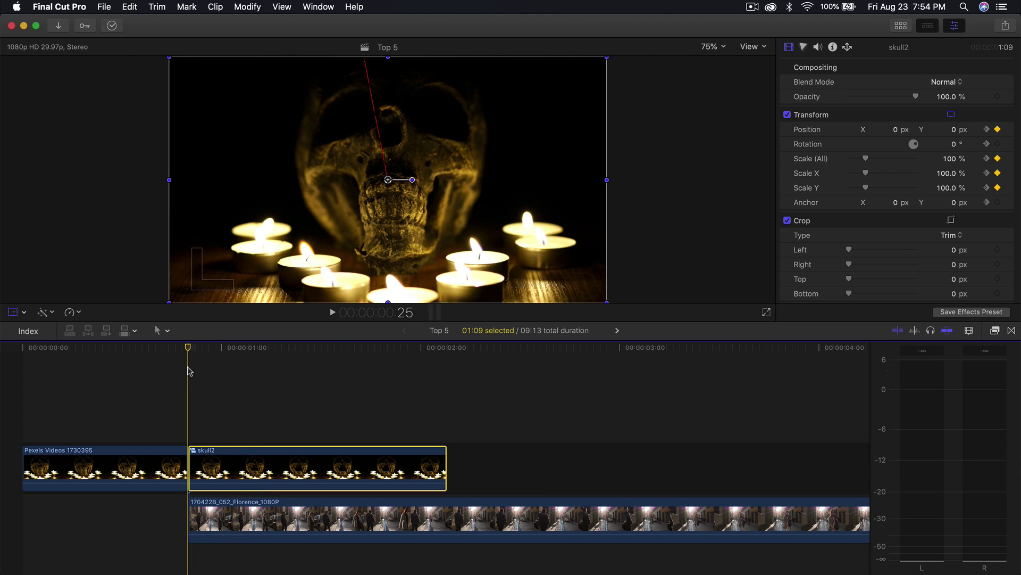
pyautogui.press('space')
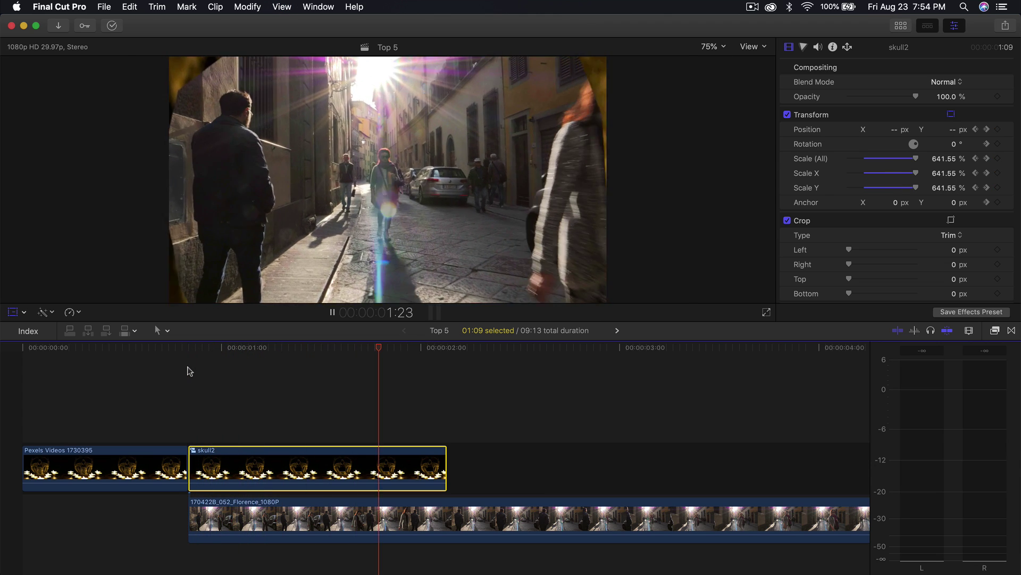
pyautogui.moveTo(189, 351); pyautogui.dragTo(318, 352)
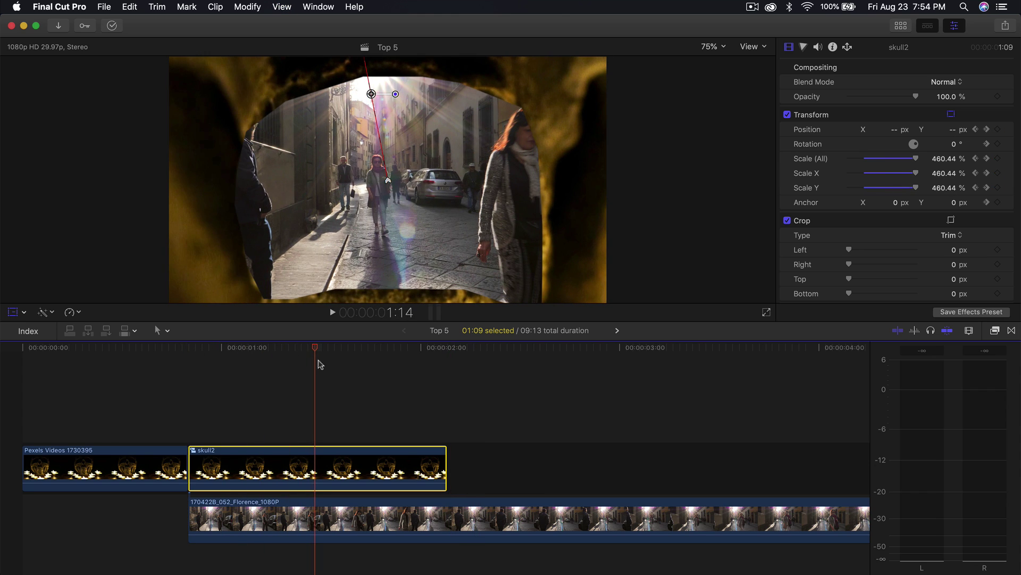
# Show skull2's video animation and move its ending Transform keyframe earlier, to about 1:18
pyautogui.rightClick(351, 457)
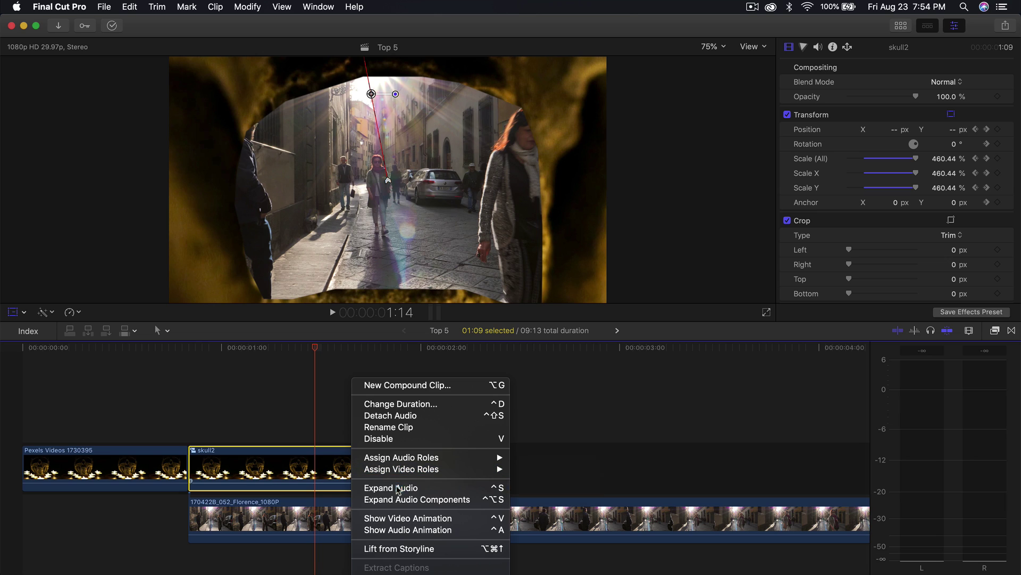
pyautogui.click(406, 517)
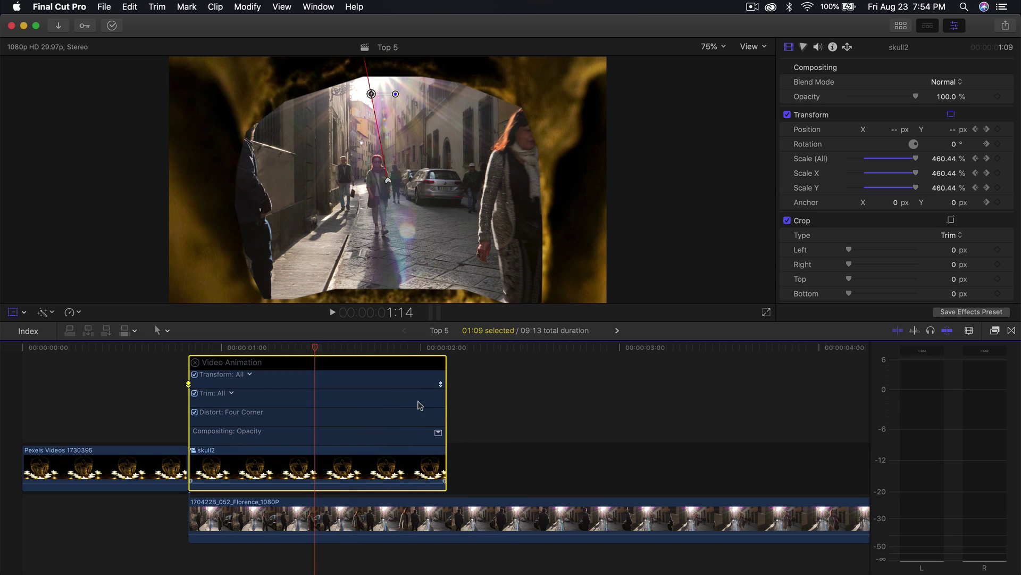
pyautogui.click(280, 381)
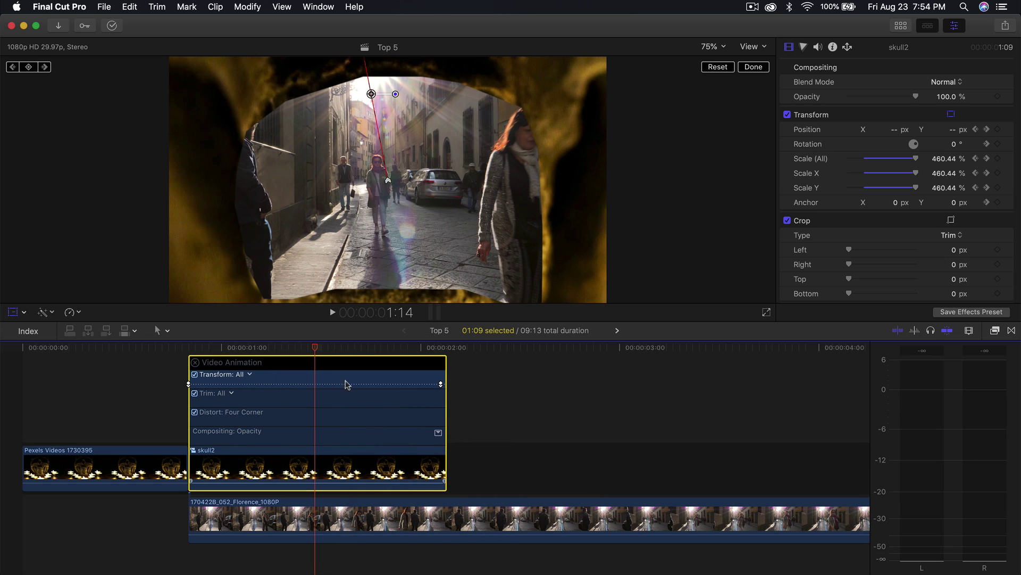
pyautogui.moveTo(441, 384); pyautogui.dragTo(341, 385)
# Play back the skull zoom from skull2's first frame and hide its video animation
pyautogui.click(194, 349)
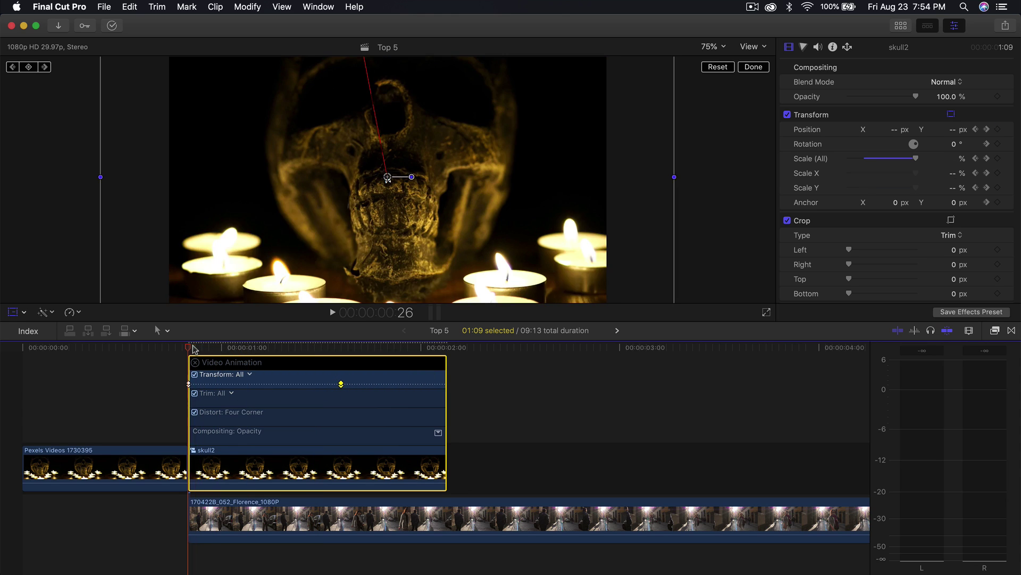
pyautogui.press('space')
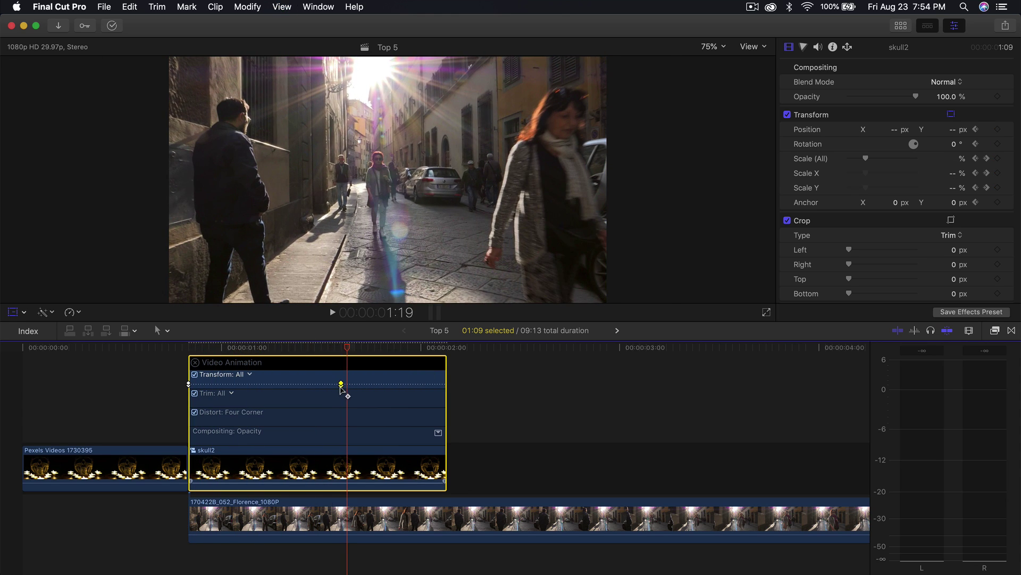
pyautogui.press('space')
pyautogui.hotkey('ctrl', 'v')
# Scrub through the mouth zoom with the Florence clip selected, returning to 0:25 at the start of skull2
pyautogui.moveTo(312, 351); pyautogui.dragTo(339, 350)
pyautogui.click(333, 517)
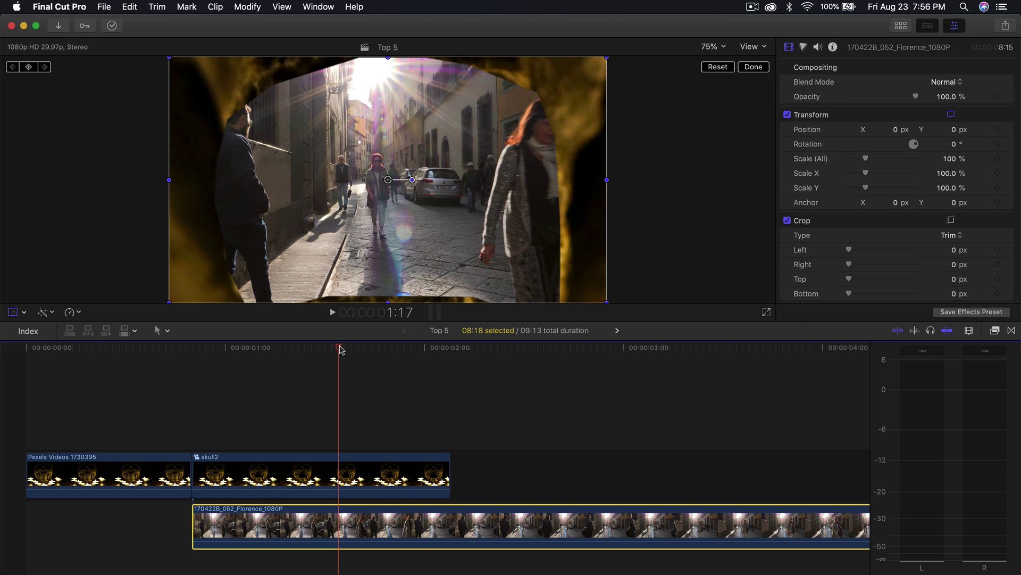
pyautogui.moveTo(341, 349); pyautogui.dragTo(191, 350)
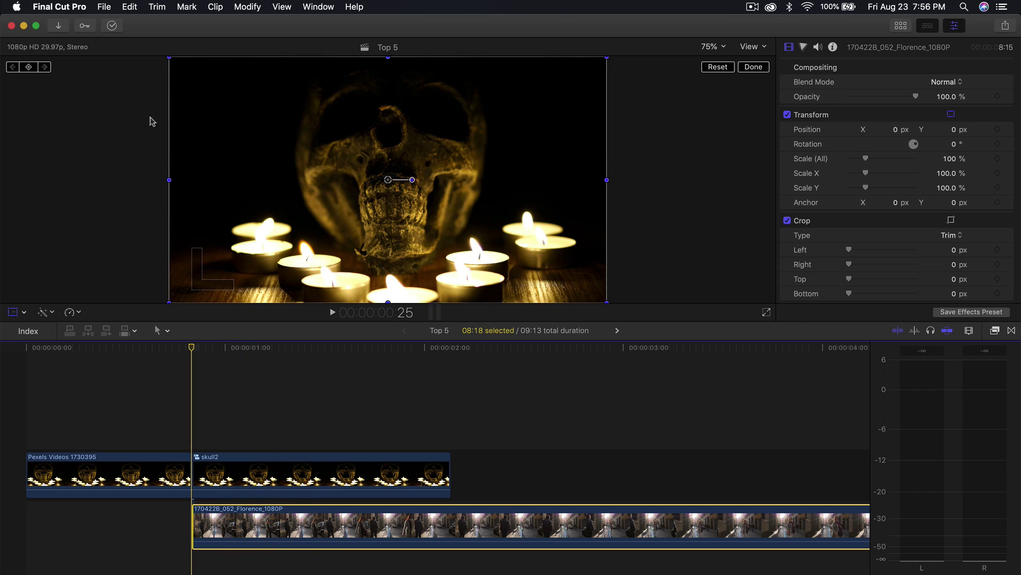
pyautogui.click(753, 67)
pyautogui.click(250, 372)
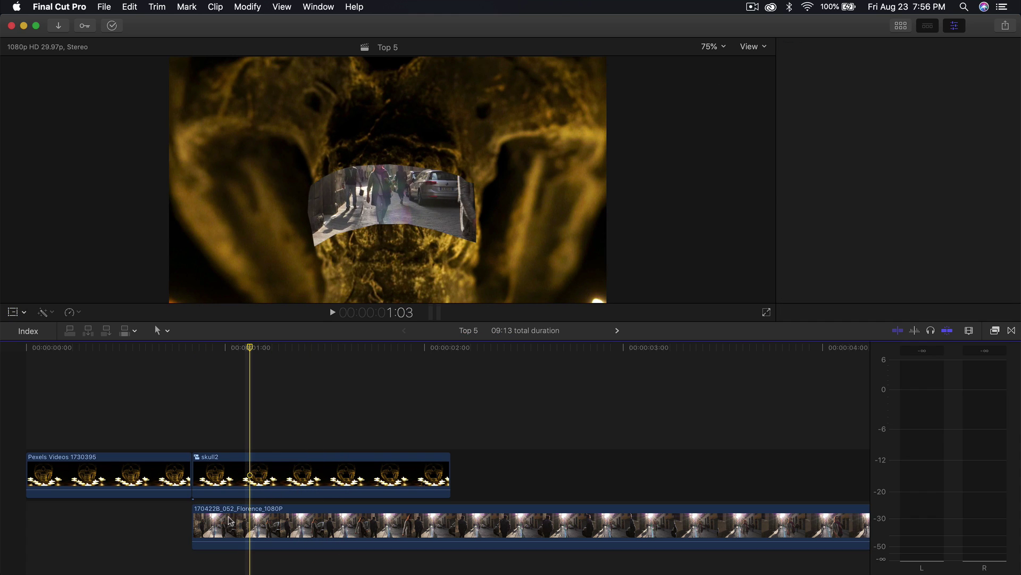
pyautogui.moveTo(204, 350)
pyautogui.mouseDown()
pyautogui.moveTo(169, 350)
pyautogui.moveTo(192, 350)
pyautogui.mouseUp()
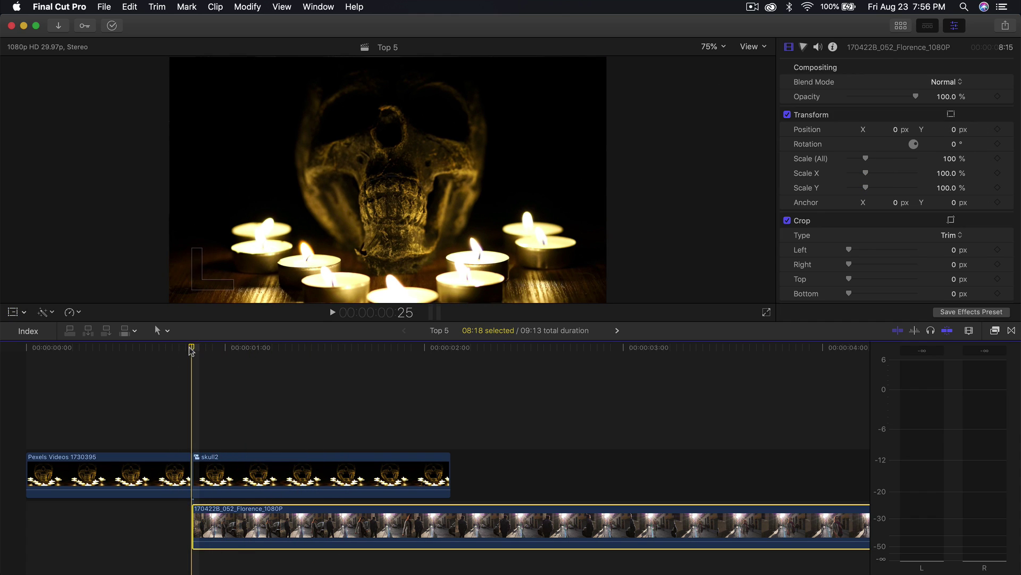
# At 0:25, scale the Florence clip down to 39.74%, keep it centred, and add Transform keyframes
pyautogui.click(11, 312)
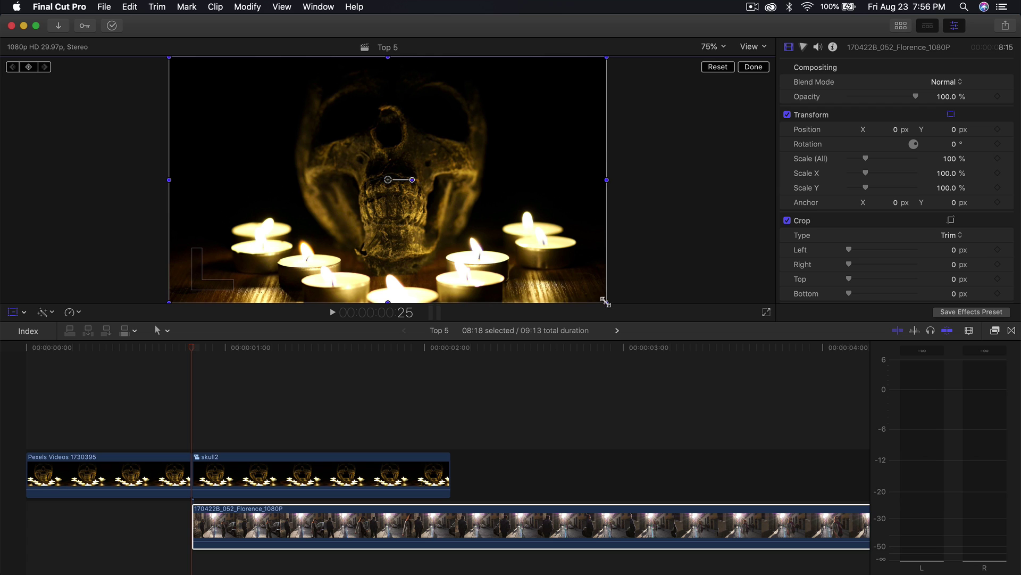
pyautogui.moveTo(607, 302); pyautogui.dragTo(471, 227)
pyautogui.moveTo(414, 213); pyautogui.dragTo(402, 192)
pyautogui.press('super+z')
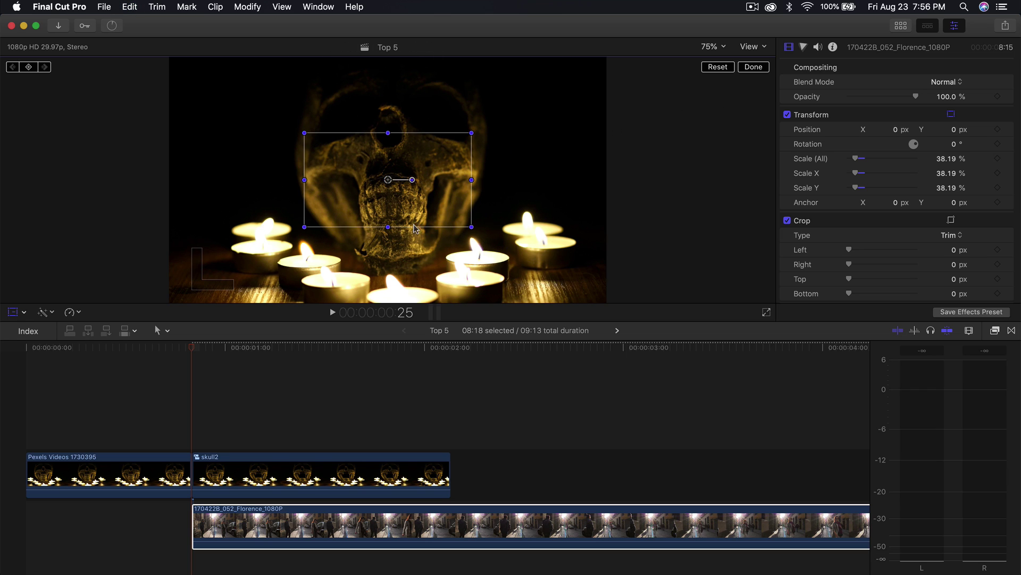
pyautogui.moveTo(471, 227)
pyautogui.mouseDown()
pyautogui.moveTo(458, 219)
pyautogui.moveTo(474, 226)
pyautogui.mouseUp()
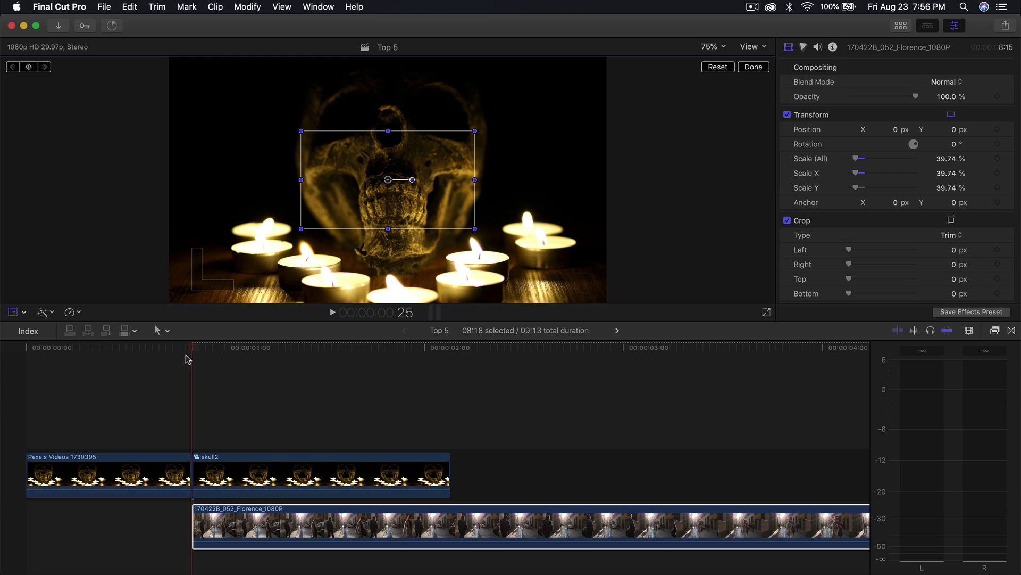
pyautogui.click(998, 158)
# At 2:03, scale the Florence clip back up until it roughly fills the frame
pyautogui.click(454, 348)
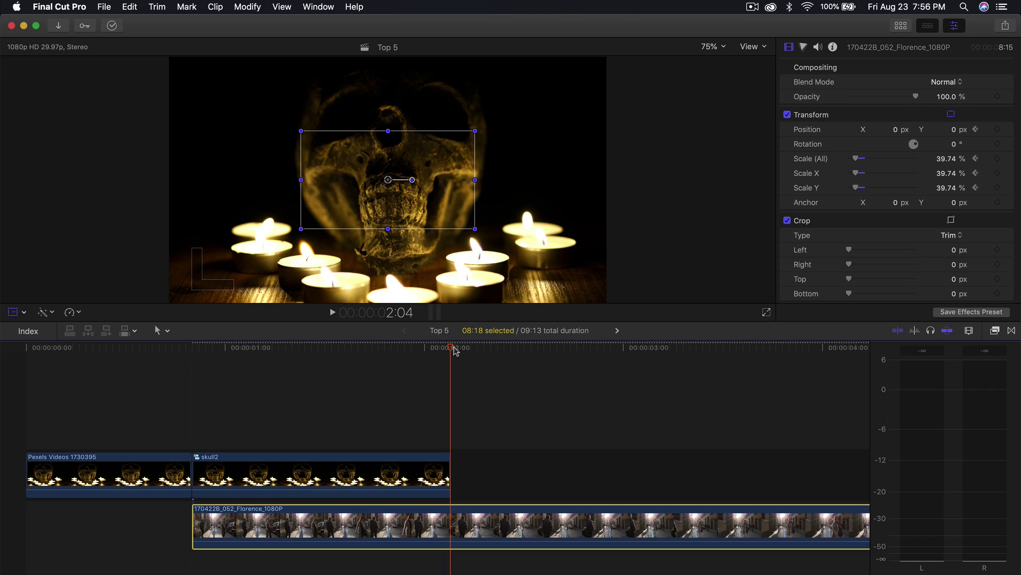
pyautogui.press('Left')
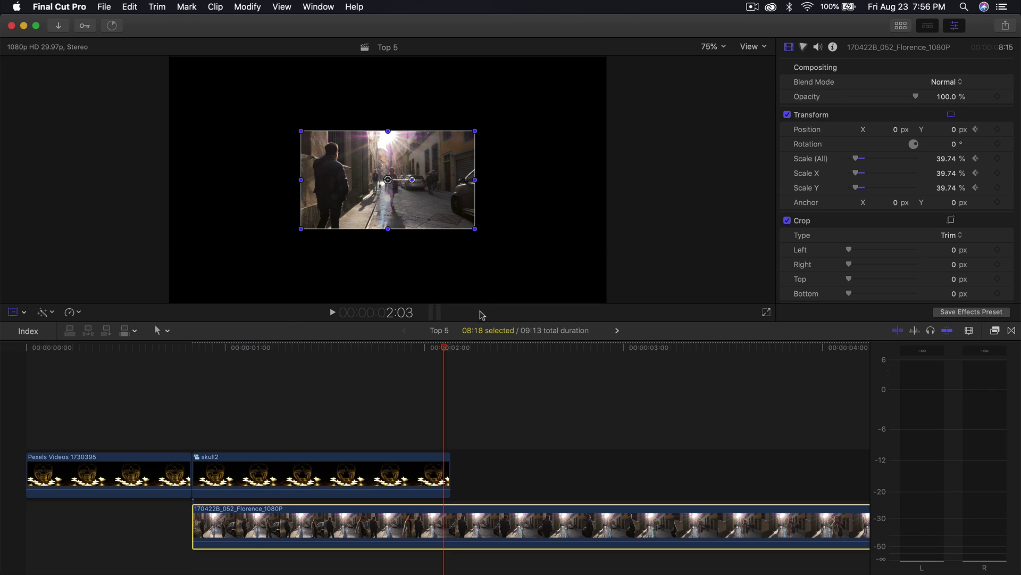
pyautogui.moveTo(474, 229); pyautogui.dragTo(597, 282)
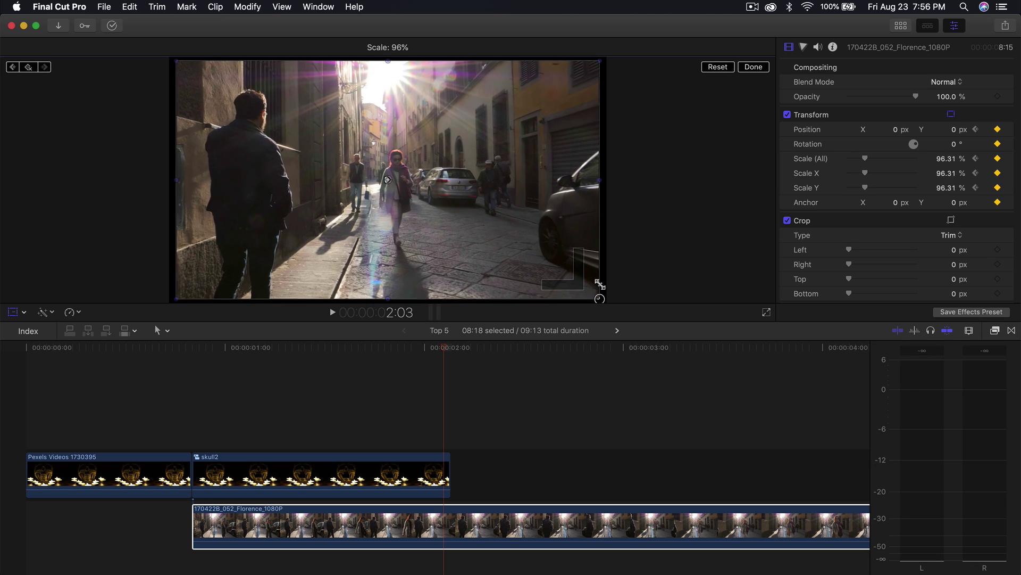
# At 1:05, scale the Florence clip to 69.62% so it covers the bottom of the mouth opening
pyautogui.moveTo(224, 348); pyautogui.dragTo(265, 518)
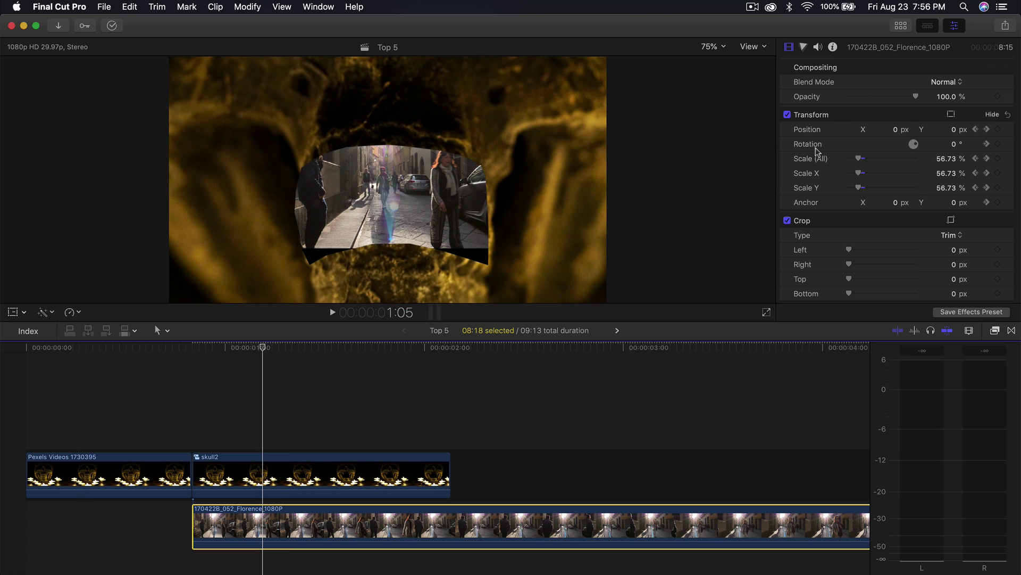
pyautogui.click(13, 312)
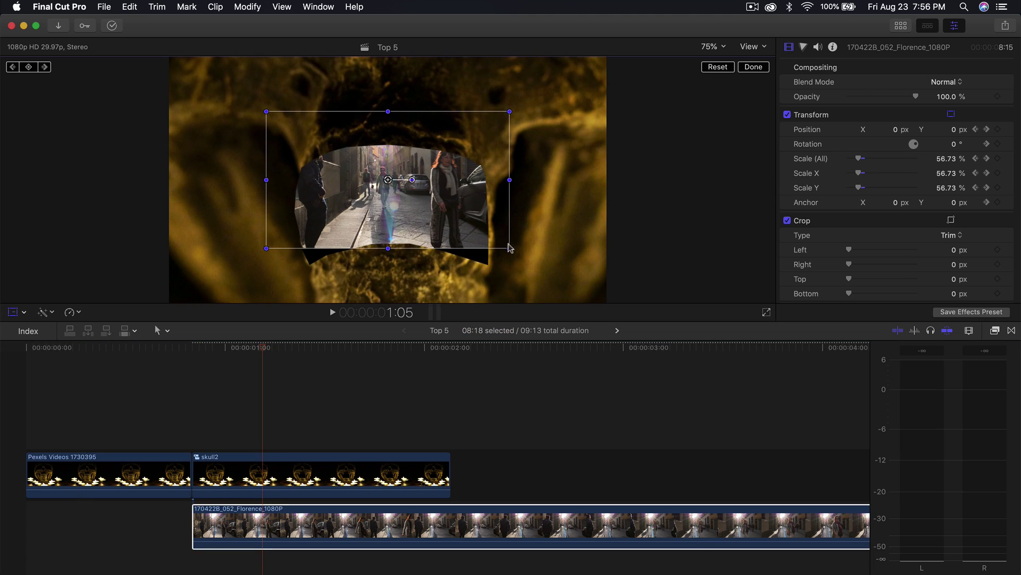
pyautogui.moveTo(512, 257); pyautogui.dragTo(534, 261)
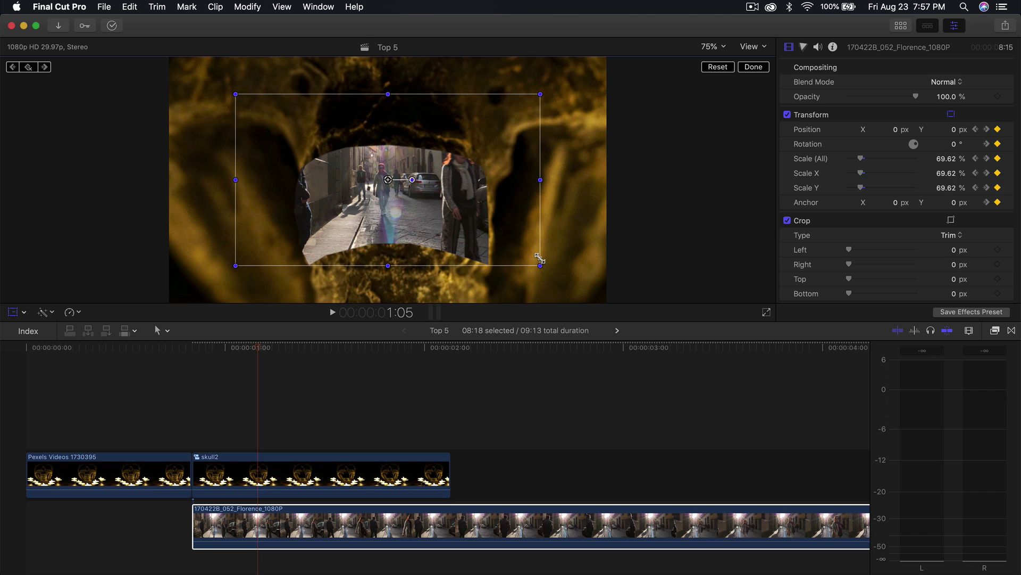
# Check frame by frame from about 1:02 to 1:07 whether the Florence clip covers the mouth opening
pyautogui.press('Left')
pyautogui.press('Left')
pyautogui.press('Left')
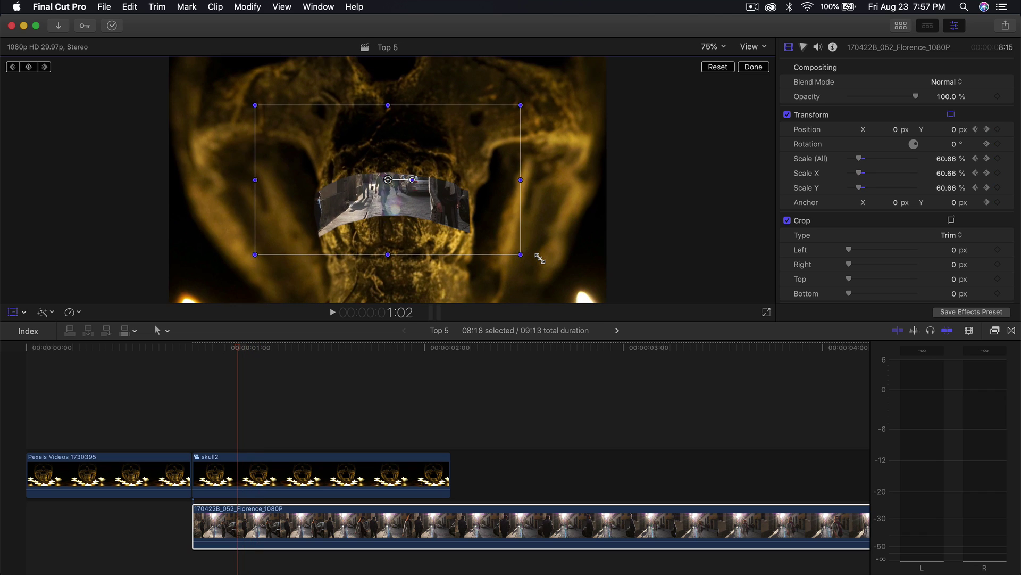
pyautogui.press('Left')
pyautogui.press('Right')
pyautogui.press('Right')
pyautogui.press('Right')
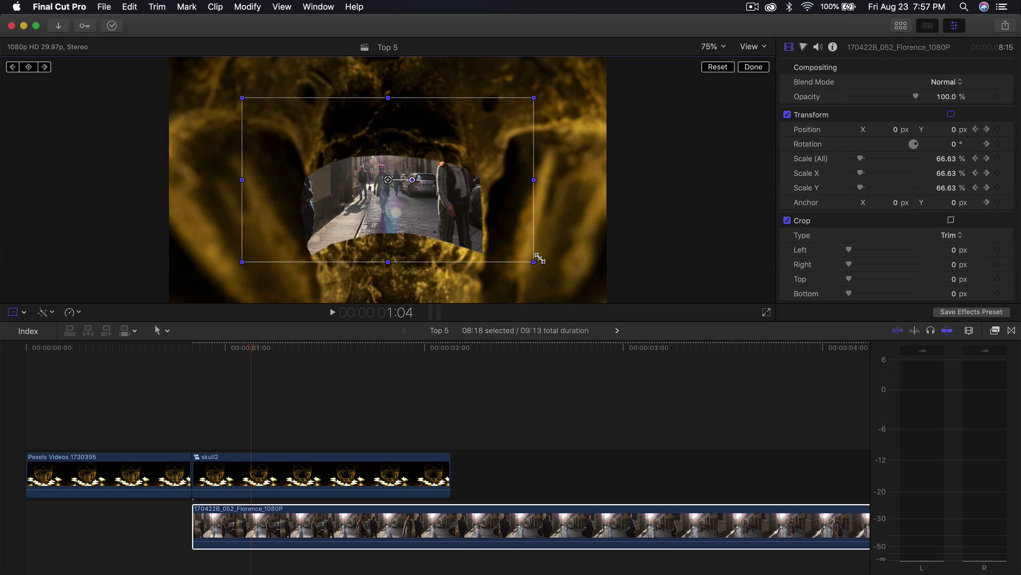
pyautogui.press('Right')
pyautogui.press('Right')
pyautogui.press('Right')
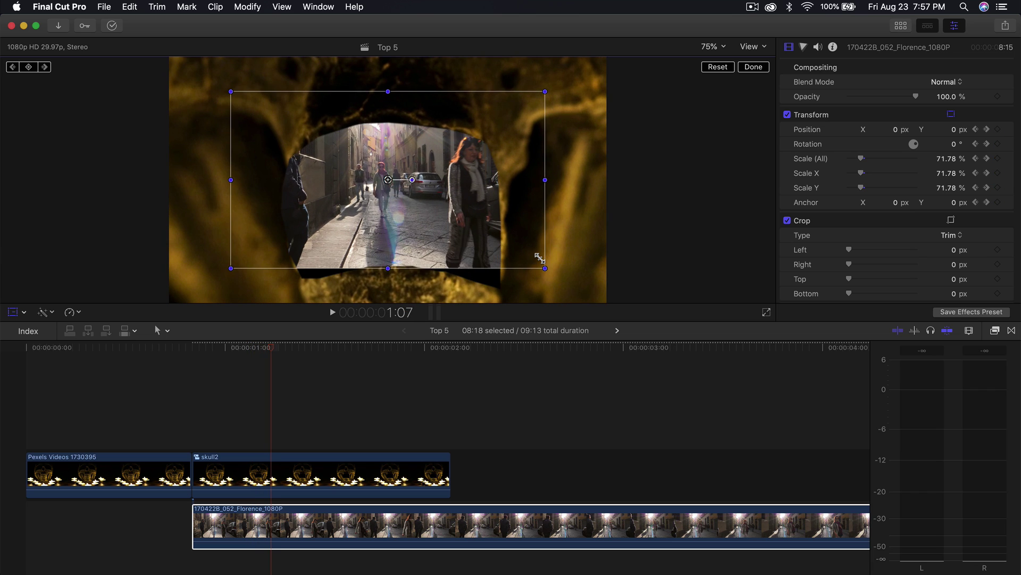
pyautogui.press('Left')
pyautogui.press('Left')
pyautogui.press('Right')
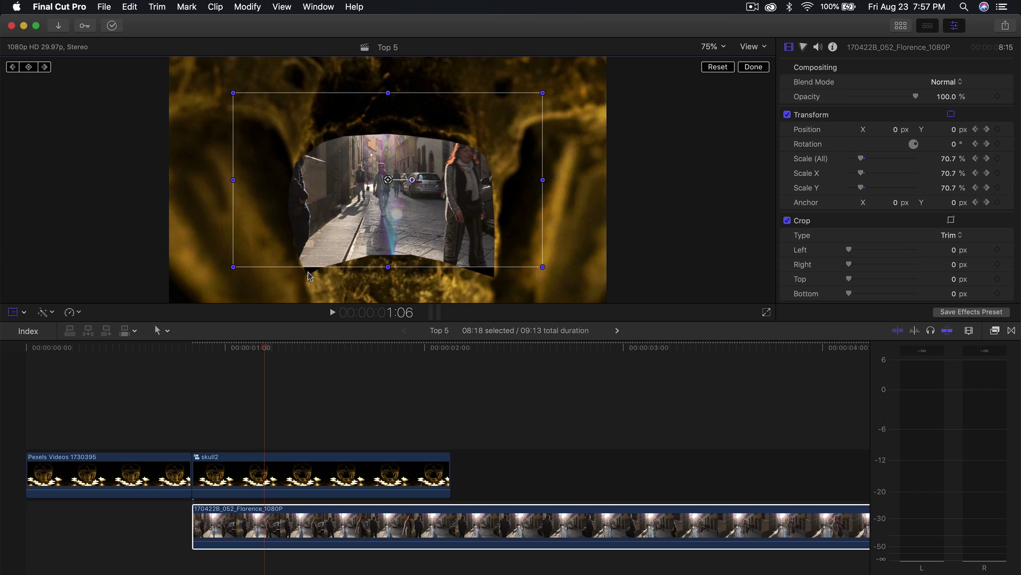
# Enlarge the Florence clip further between 1:06 and 1:14 until it covers the growing mouth opening
pyautogui.moveTo(548, 268); pyautogui.dragTo(587, 292)
pyautogui.press('Right')
pyautogui.press('Right')
pyautogui.press('Right')
pyautogui.press('Right')
pyautogui.press('Right')
pyautogui.press('Right')
pyautogui.press('Right')
pyautogui.press('Right')
pyautogui.press('Right')
pyautogui.press('Right')
pyautogui.press('Right')
pyautogui.press('super+minus')
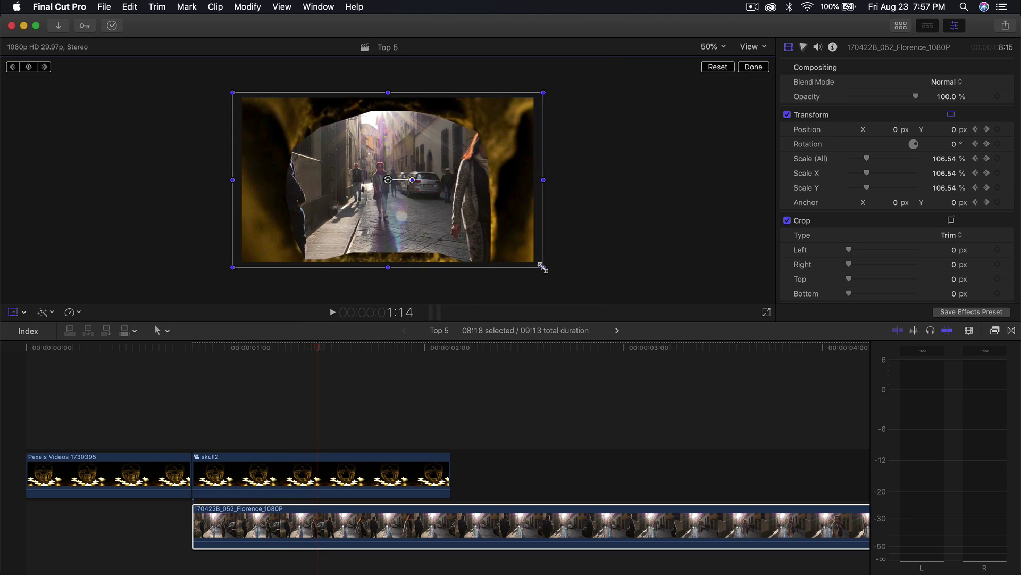
pyautogui.moveTo(543, 267); pyautogui.dragTo(550, 269)
# Play back the finished zoom through the skull's mouth into the street footage
pyautogui.moveTo(384, 347); pyautogui.dragTo(177, 360)
pyautogui.press('space')
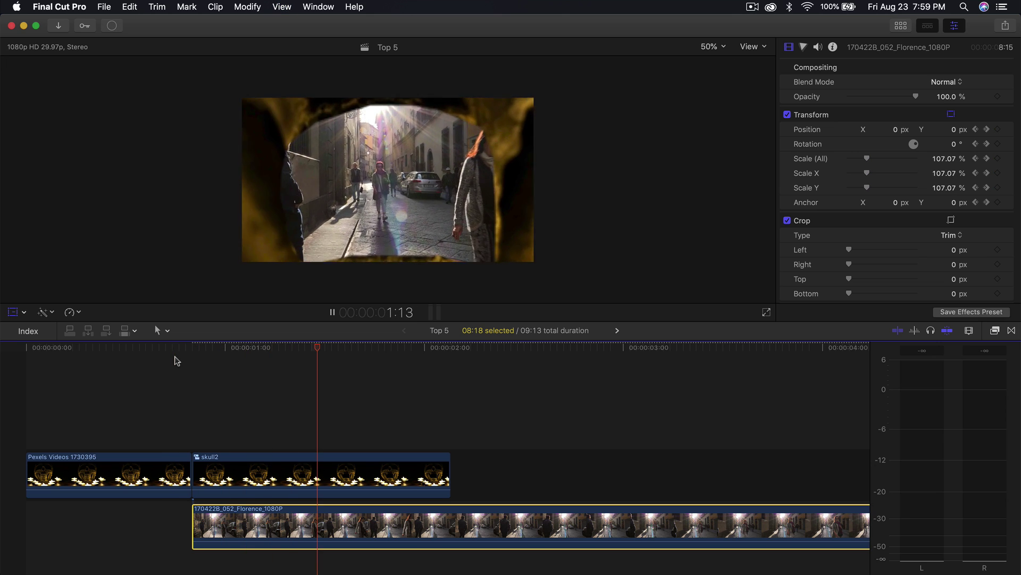
pyautogui.press('space')
pyautogui.click(199, 350)
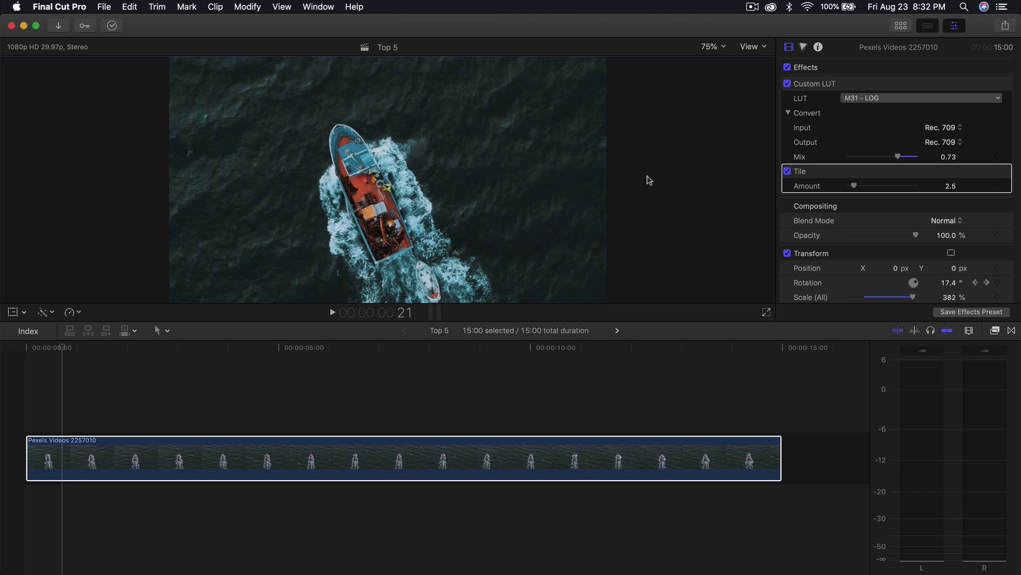
# Preview the rotation example on the boat clip and remove the clip's Tile effect
pyautogui.press('super+2')
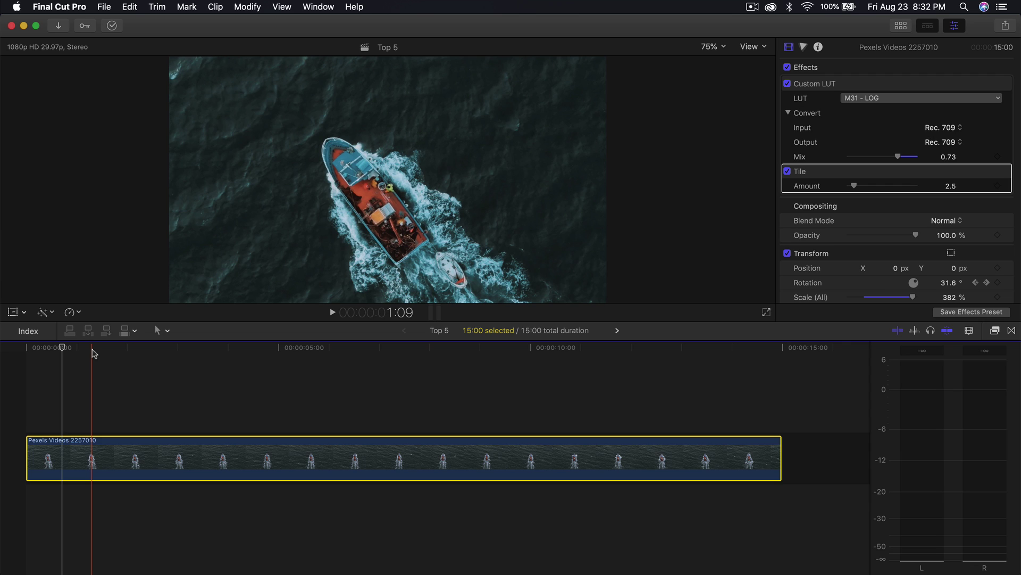
pyautogui.press('space')
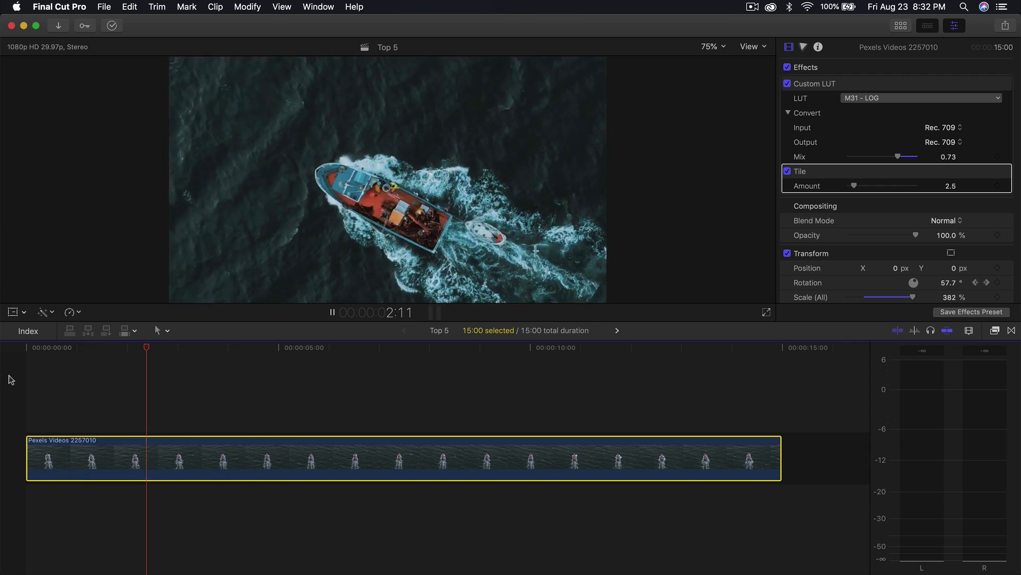
pyautogui.press('Delete')
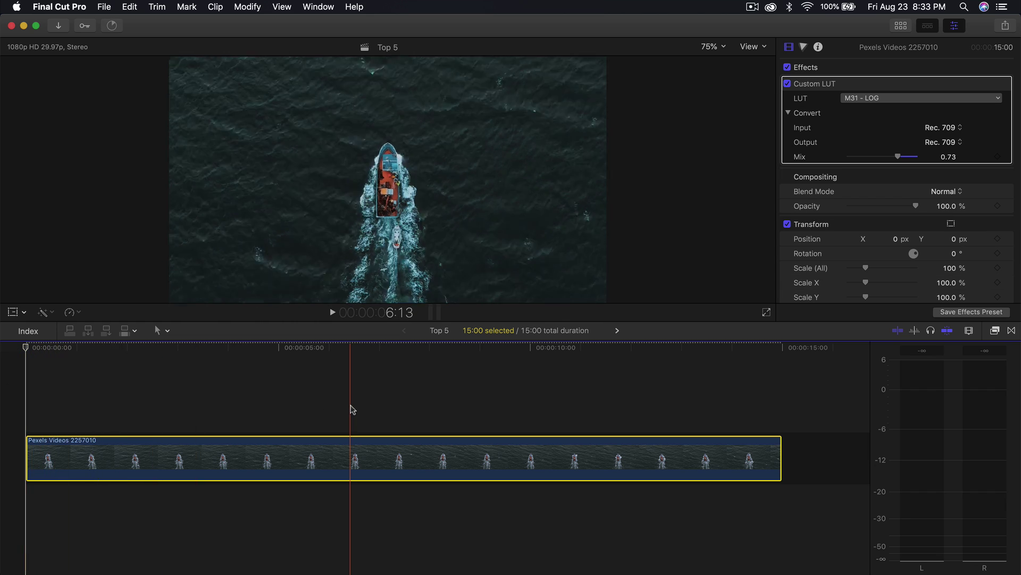
# Add a Rotation keyframe at 0° on the first frame of the boat clip
pyautogui.scroll(-2, 931, 196)
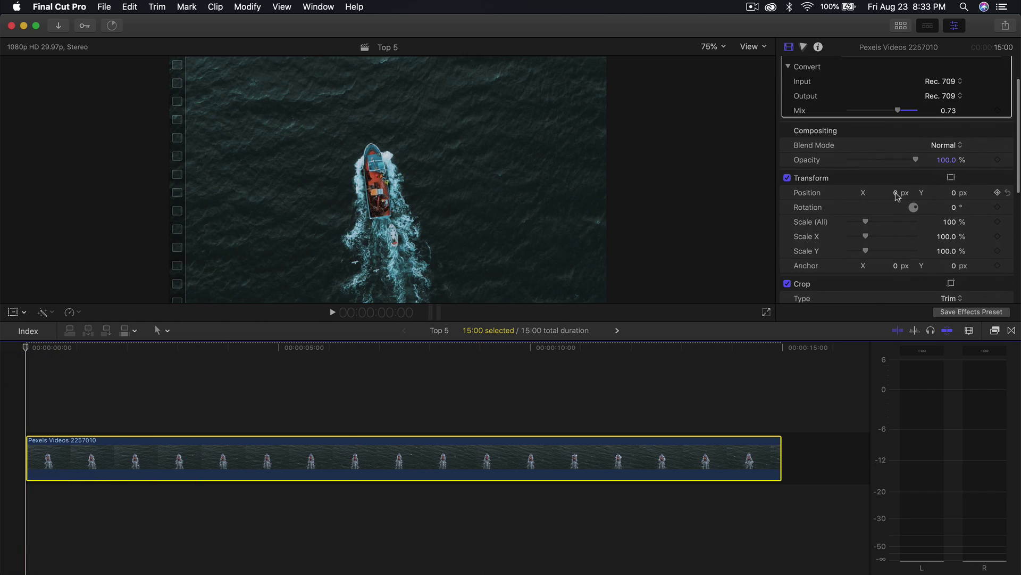
pyautogui.click(992, 178)
pyautogui.click(993, 175)
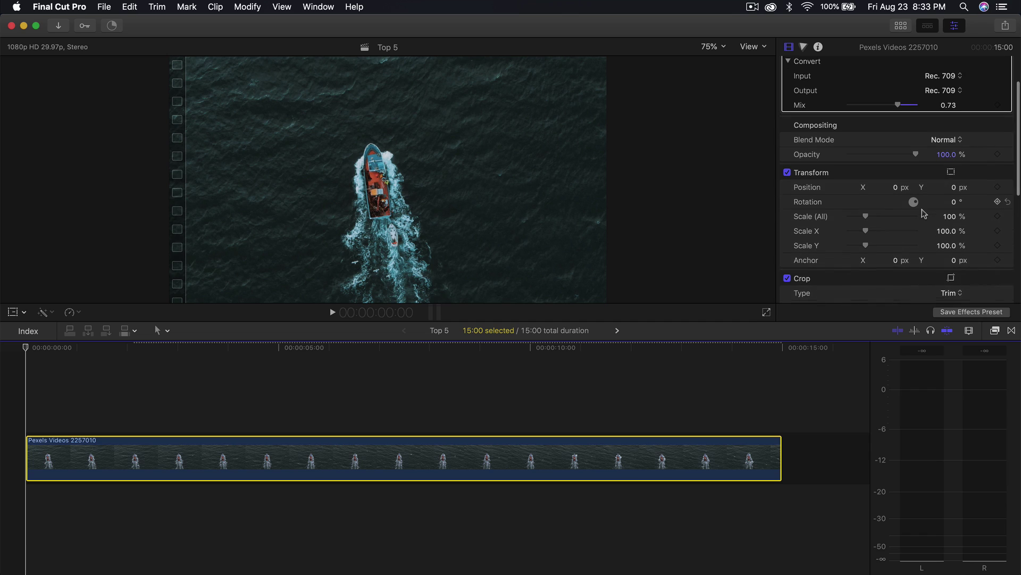
pyautogui.scroll(-1, 924, 214)
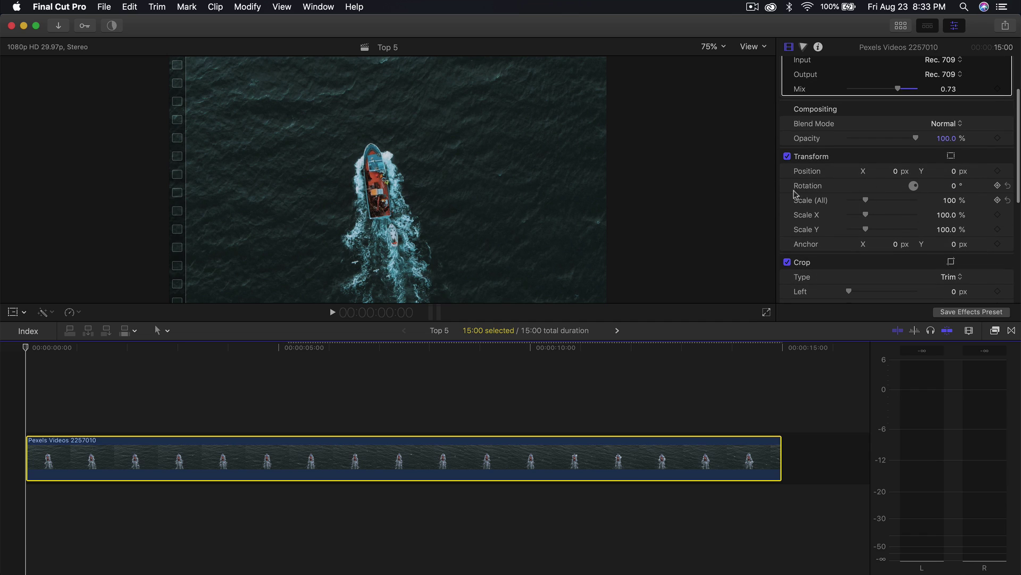
pyautogui.click(997, 186)
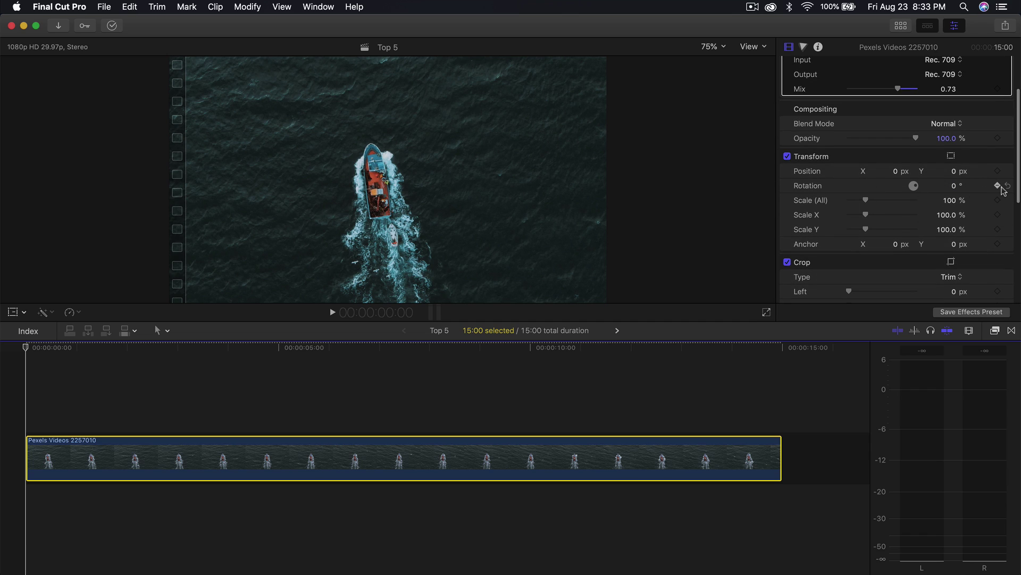
# At the boat clip's last frame, 14:29, set Rotation to 360°
pyautogui.click(782, 354)
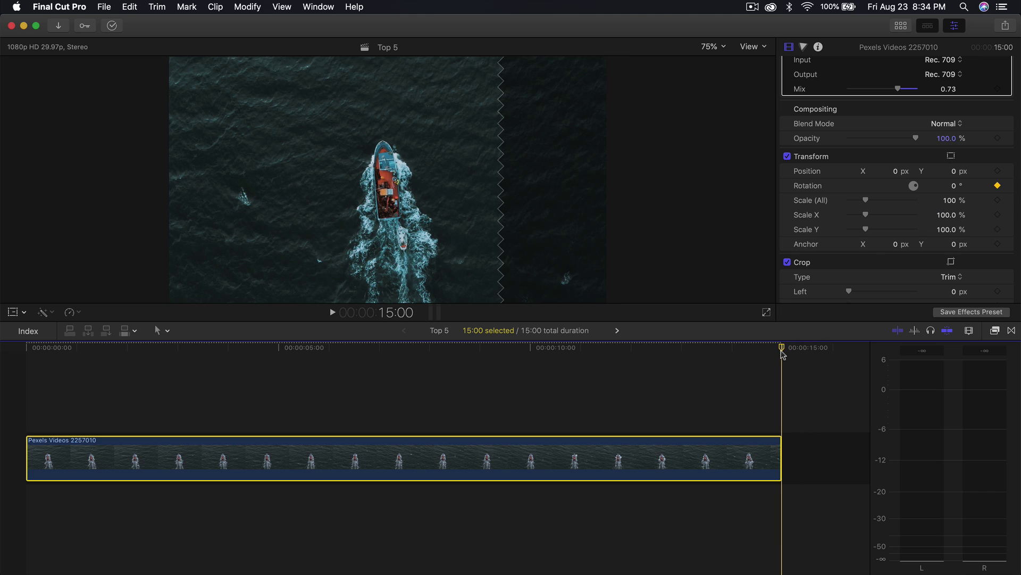
pyautogui.press('Left')
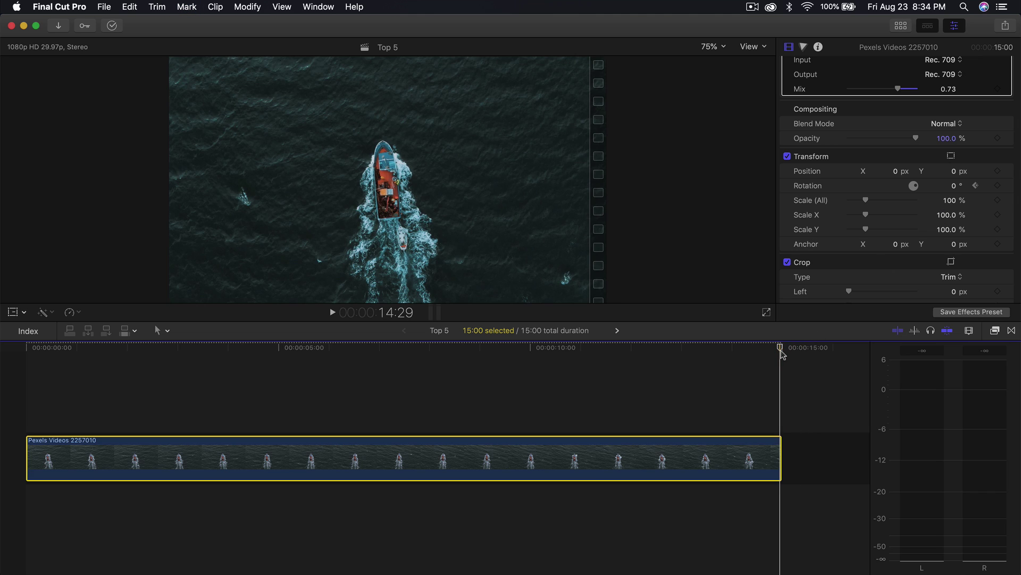
pyautogui.click(953, 187)
pyautogui.write('360.0')
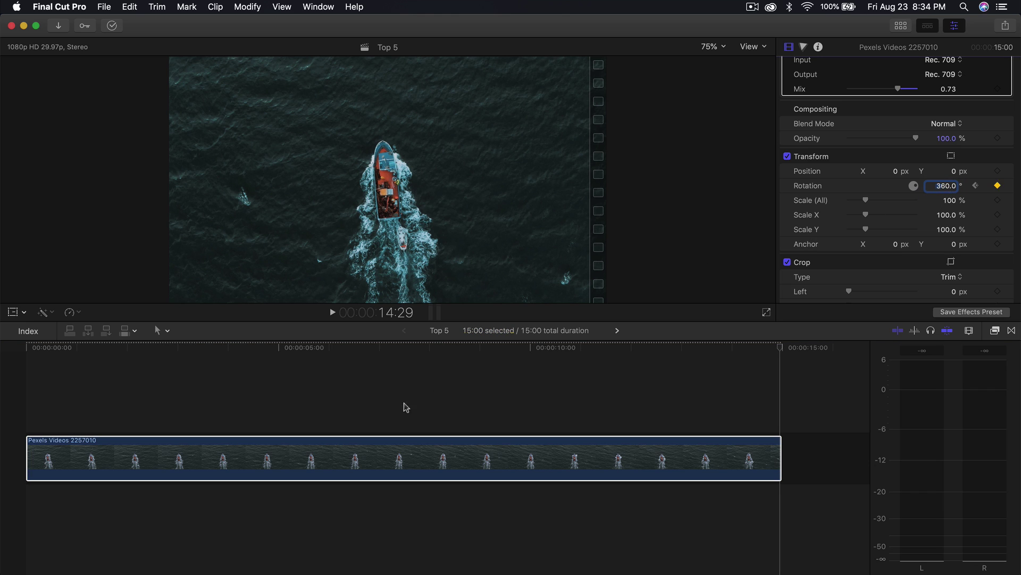
# Commit the boat clip's 360° end rotation and play the clip from the start to check the turn
pyautogui.press('Return')
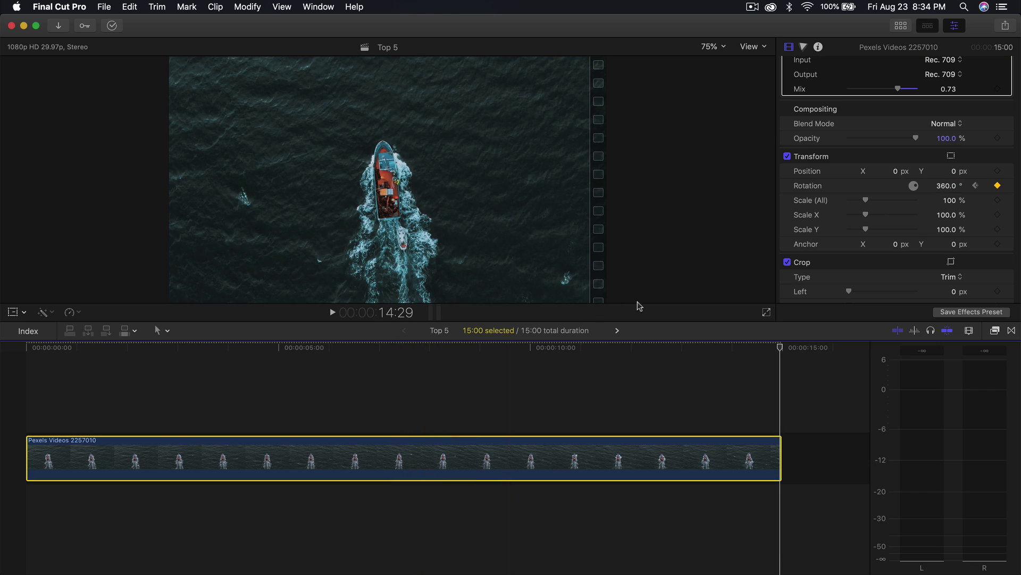
pyautogui.press('space')
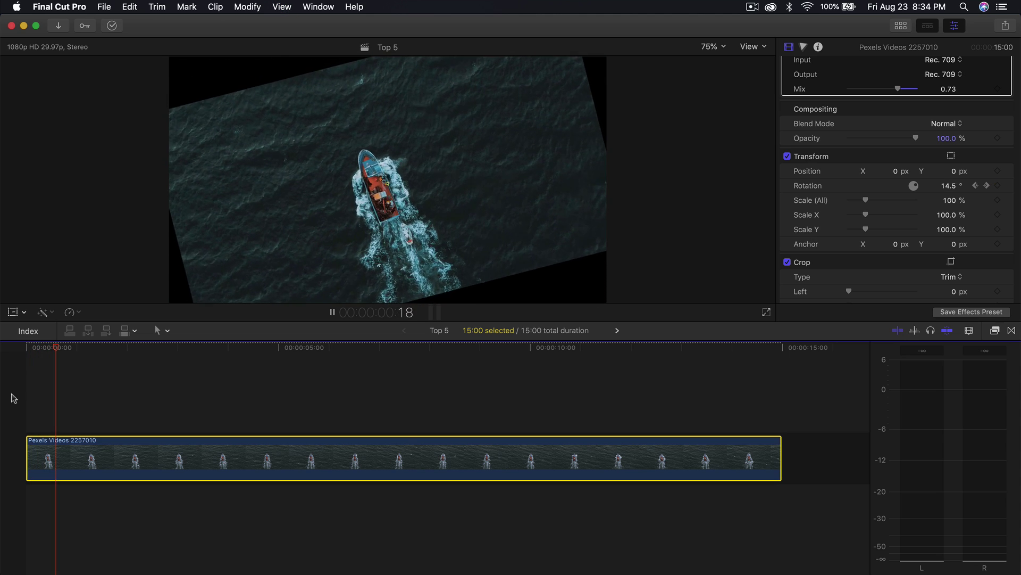
pyautogui.press('space')
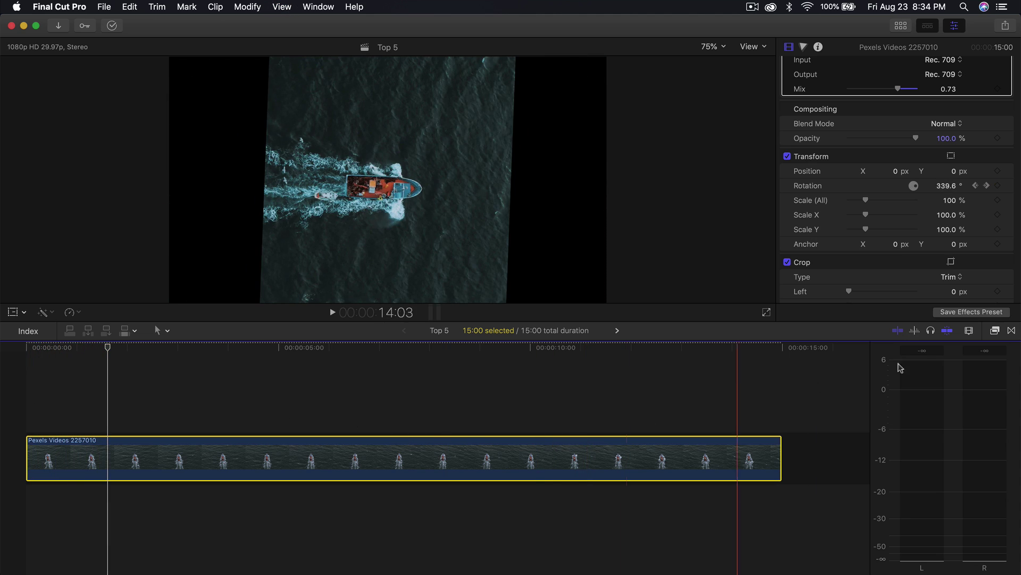
# Apply the Tile effect from the Tiling category to the boat clip
pyautogui.click(996, 331)
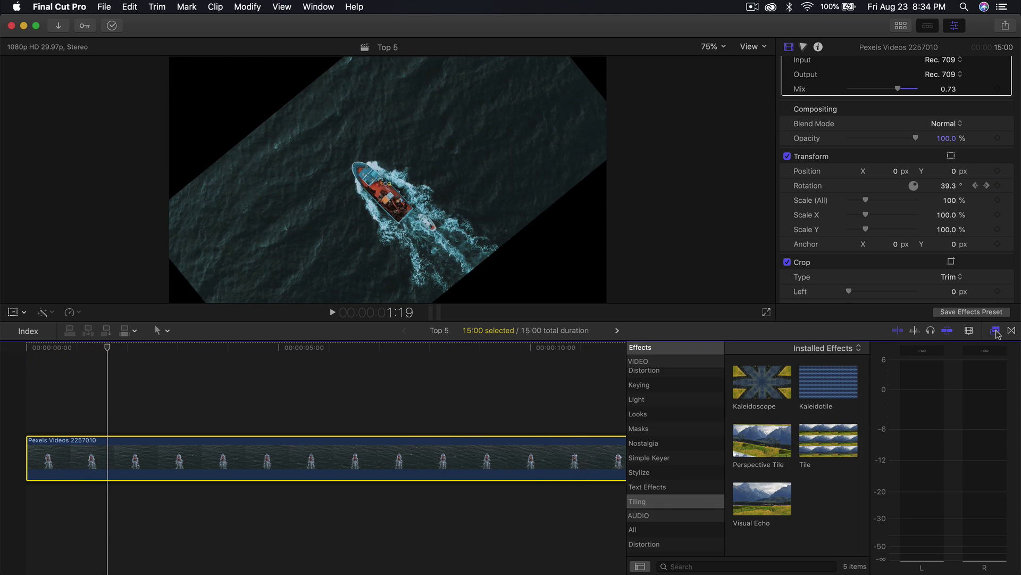
pyautogui.click(653, 502)
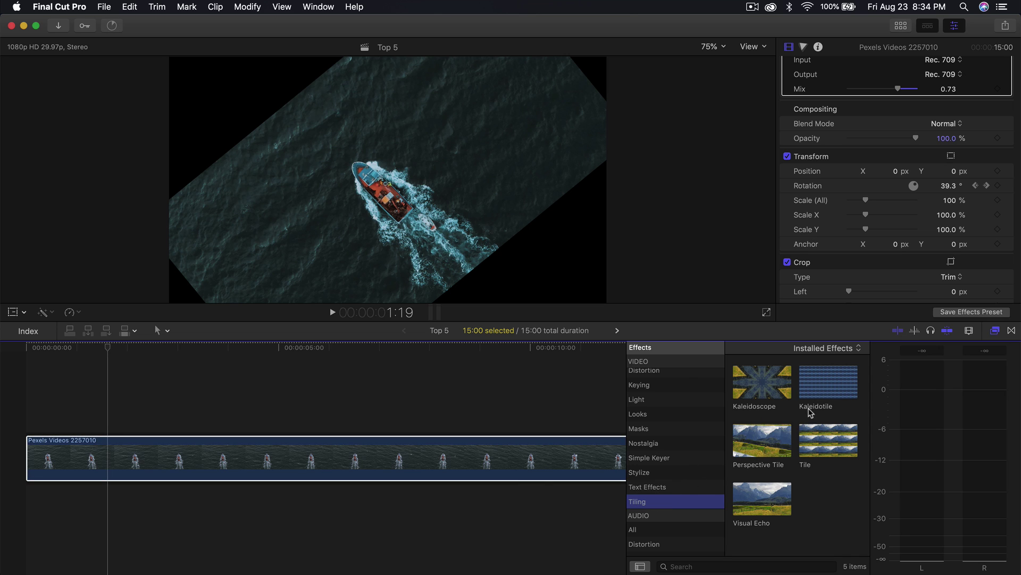
pyautogui.moveTo(832, 438); pyautogui.dragTo(539, 457)
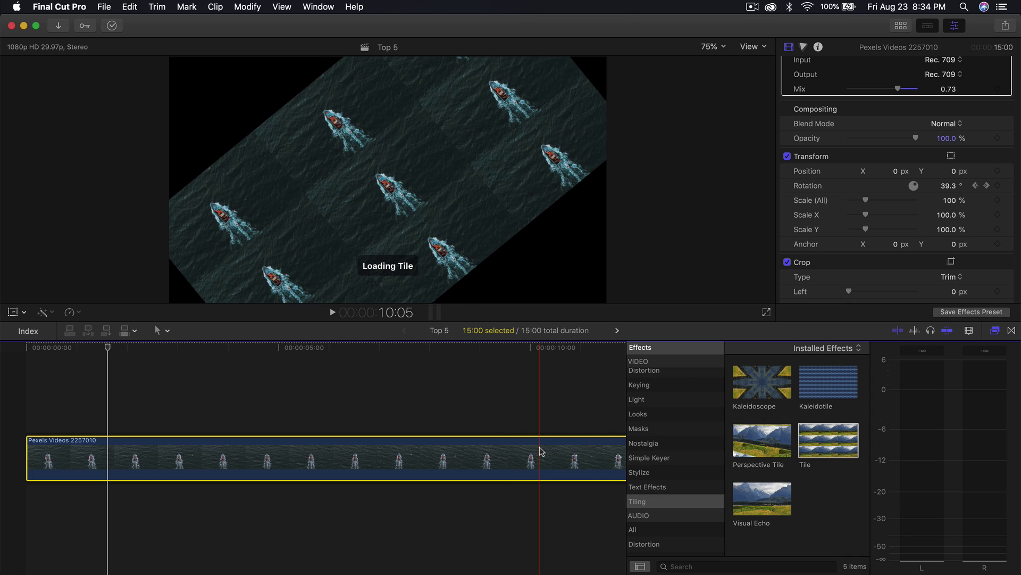
pyautogui.click(996, 331)
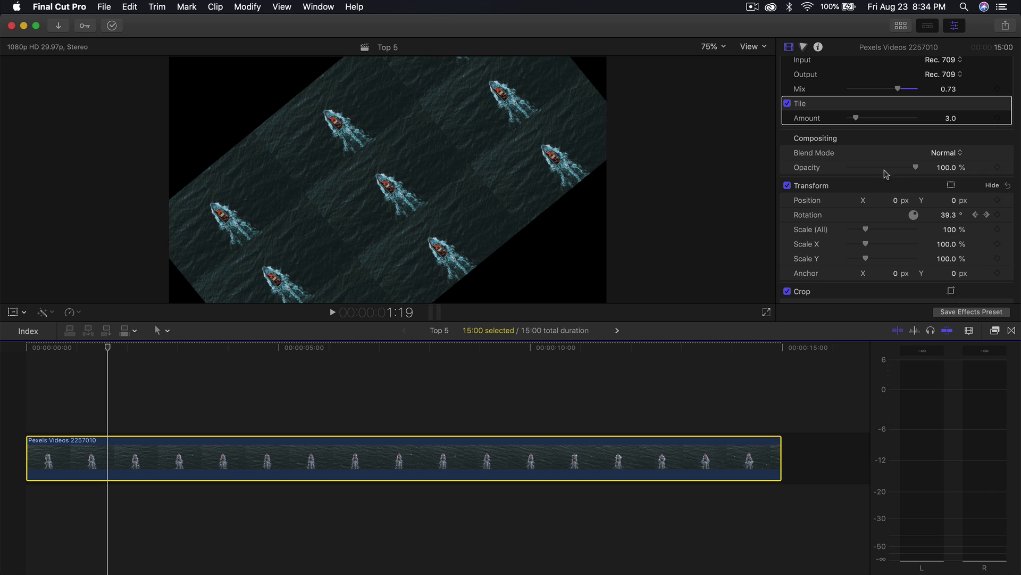
# Set the Tile effect's Amount to 2.5 on the boat clip
pyautogui.scroll(2, 856, 135)
pyautogui.scroll(2, 856, 136)
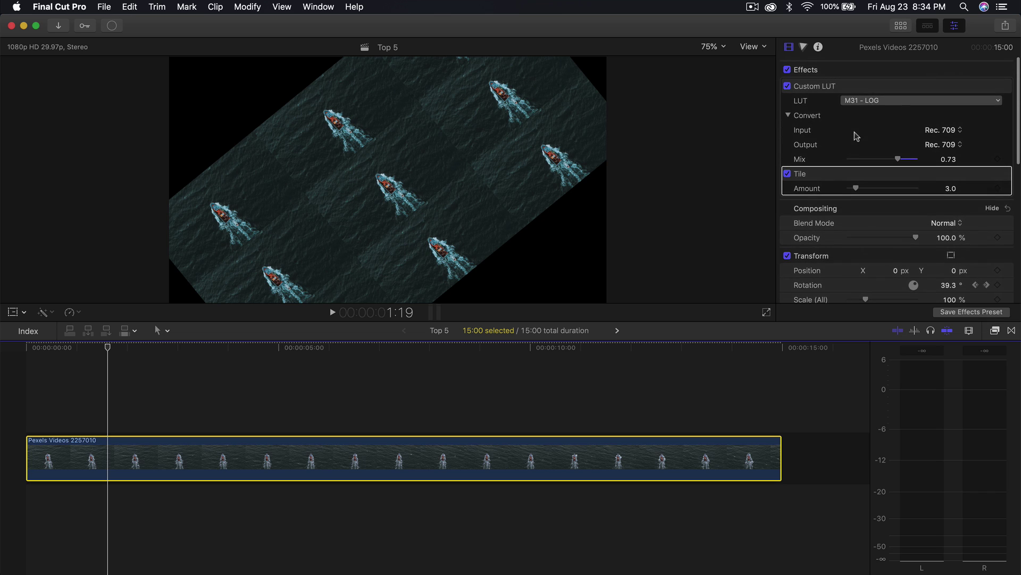
pyautogui.click(945, 187)
pyautogui.write('2')
pyautogui.press('Return')
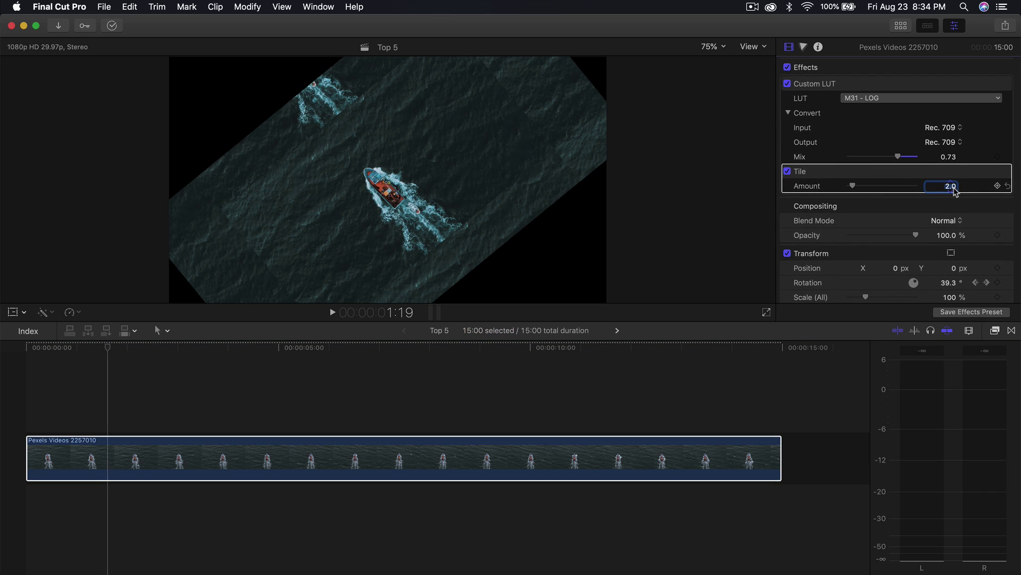
pyautogui.write('.5')
pyautogui.press('Return')
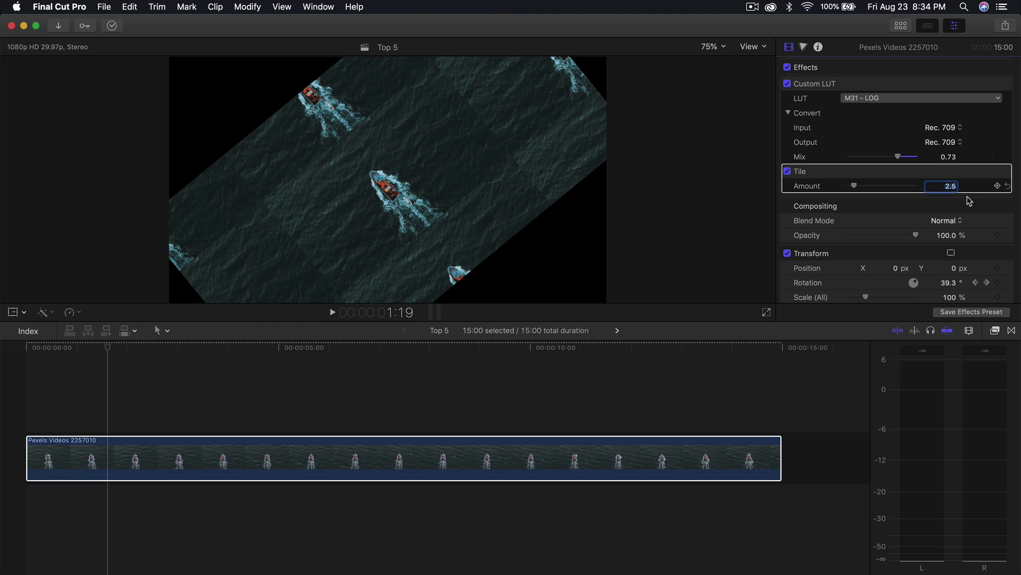
# Scale the boat clip up uniformly to 384% so the footage fills the frame while rotated
pyautogui.scroll(-4, 848, 208)
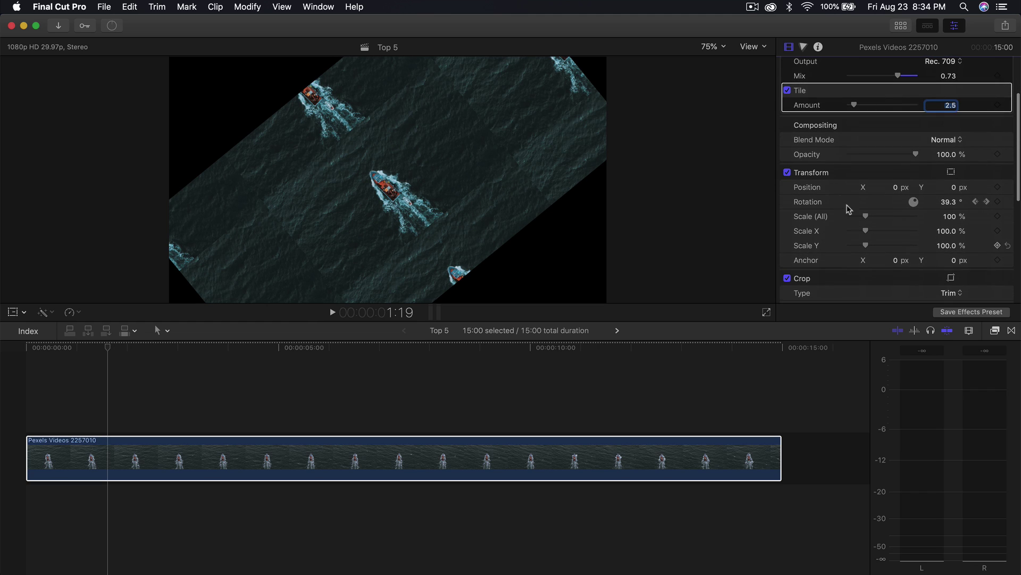
pyautogui.moveTo(869, 218); pyautogui.dragTo(906, 212)
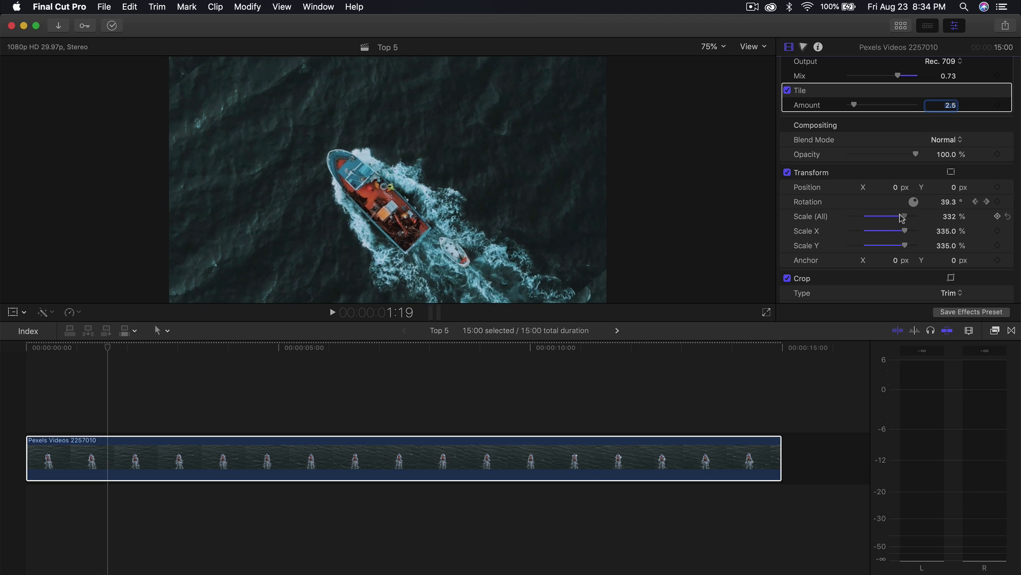
pyautogui.moveTo(906, 216)
pyautogui.mouseDown()
pyautogui.moveTo(870, 217)
pyautogui.moveTo(912, 213)
pyautogui.mouseUp()
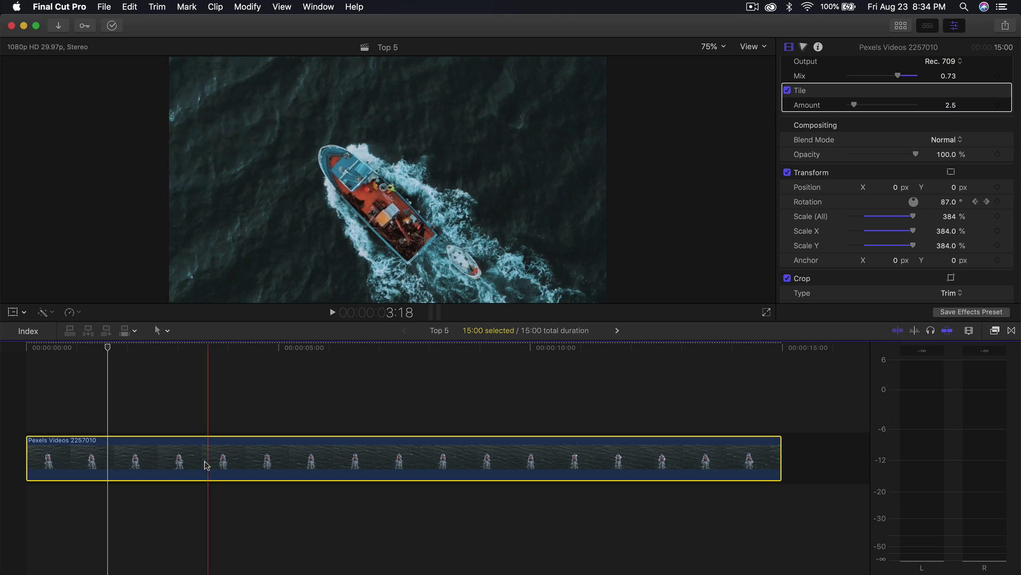
# Play back the scaled, tiled rotation from the start of the boat clip, then return to the first frame
pyautogui.click(27, 348)
pyautogui.press('space')
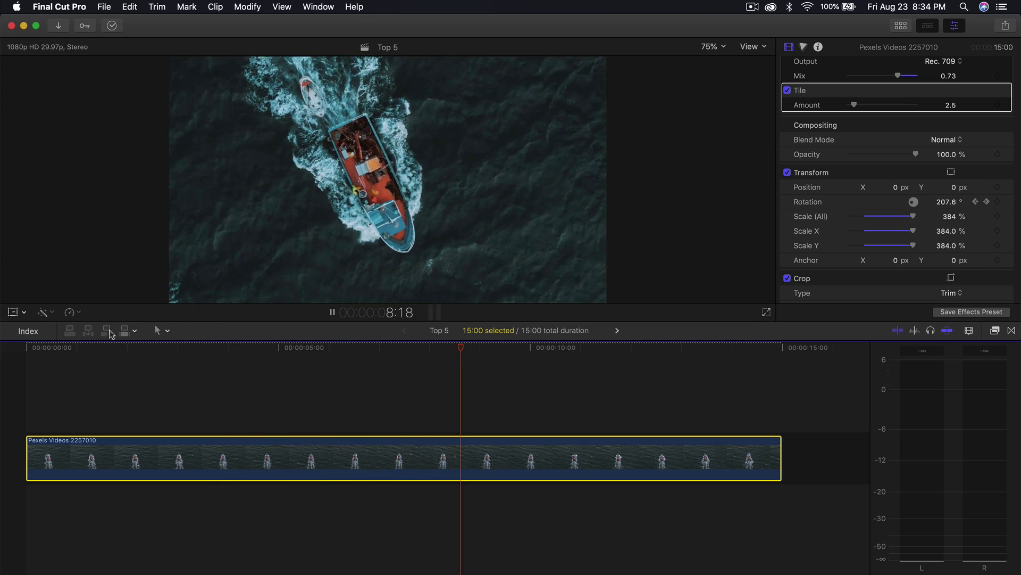
pyautogui.moveTo(54, 348); pyautogui.dragTo(5, 379)
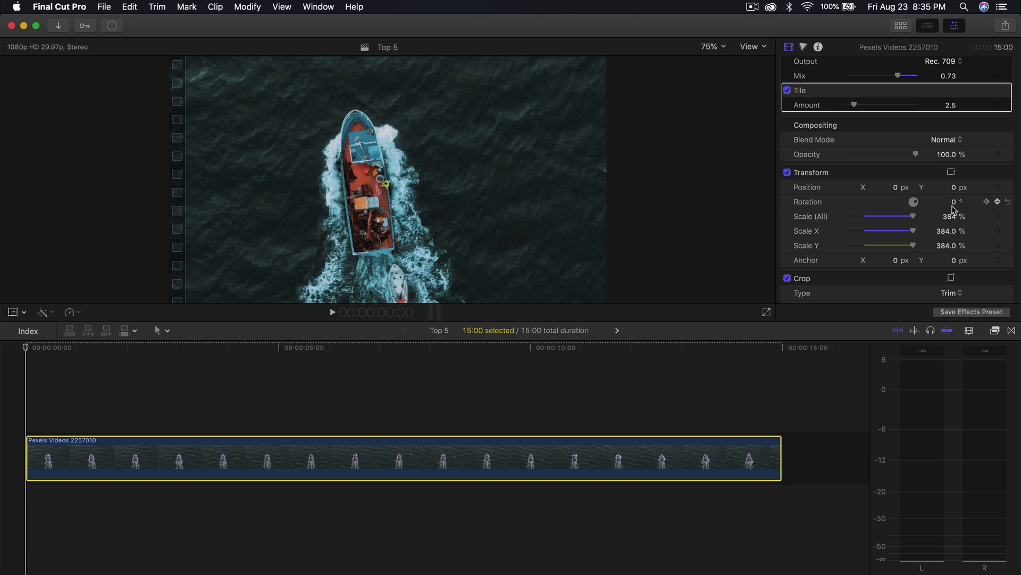
# Reverse the spin by making the 360° Rotation value negative at the boat clip's last frame, 14:29
pyautogui.click(781, 348)
pyautogui.press('Left')
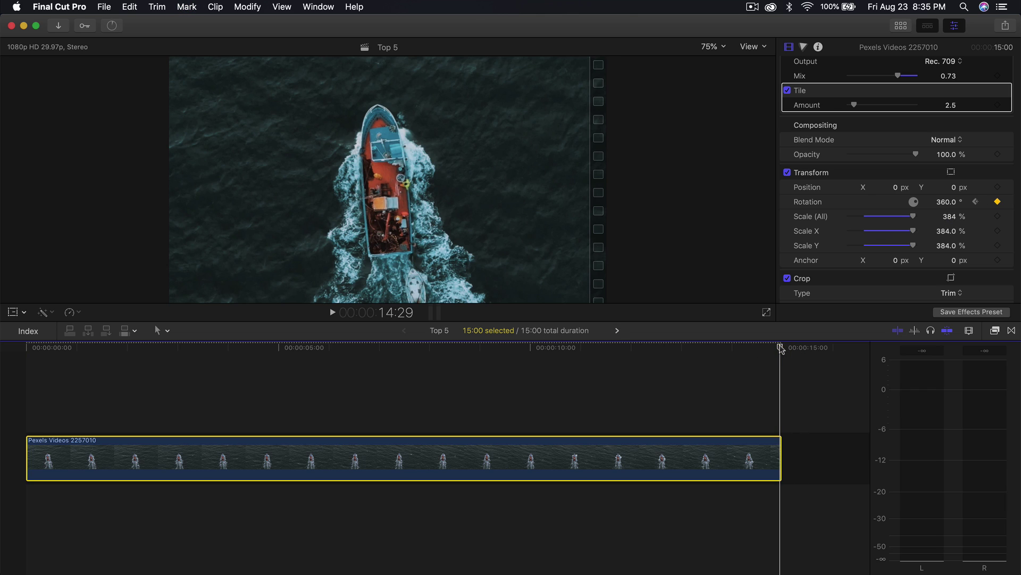
pyautogui.click(945, 203)
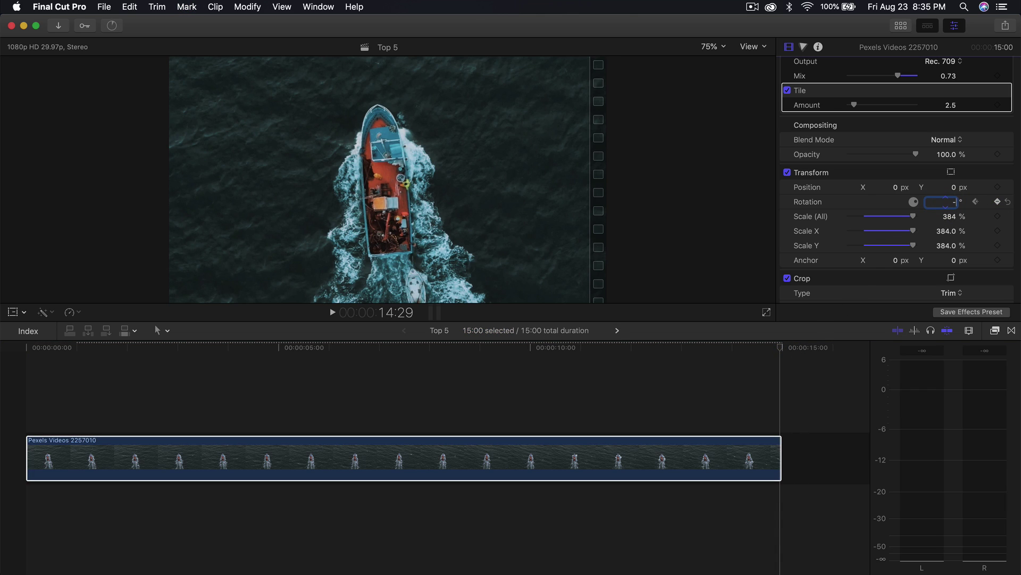
pyautogui.press('Return')
# Play back the boat clip's reversed rotation from the beginning
pyautogui.press('Home')
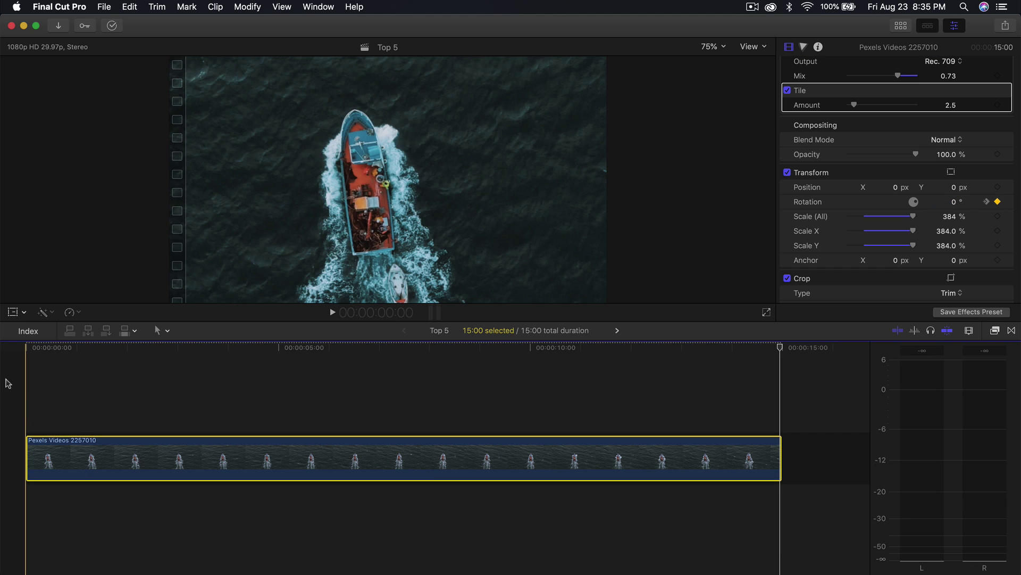
pyautogui.press('space')
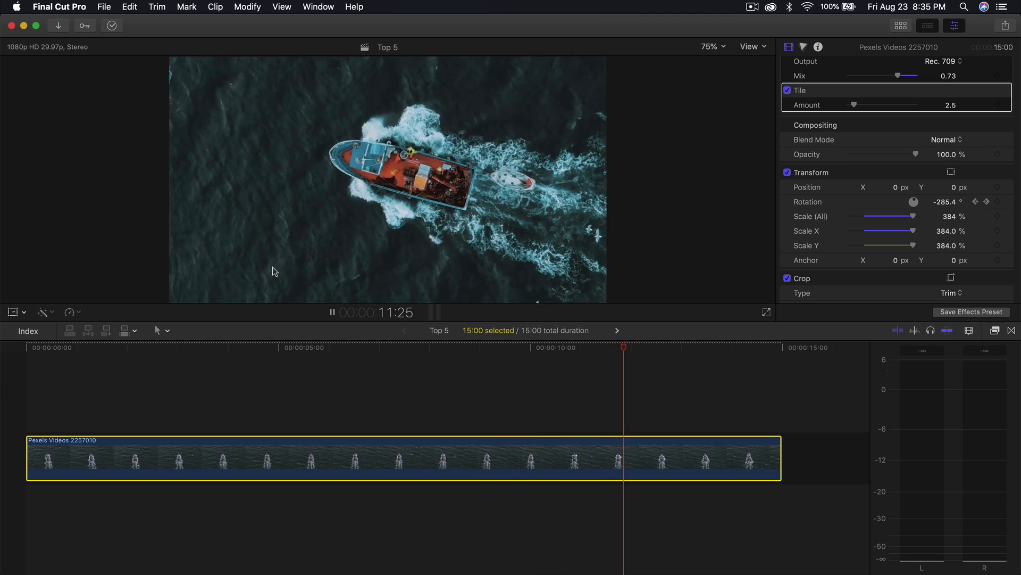
pyautogui.press('space')
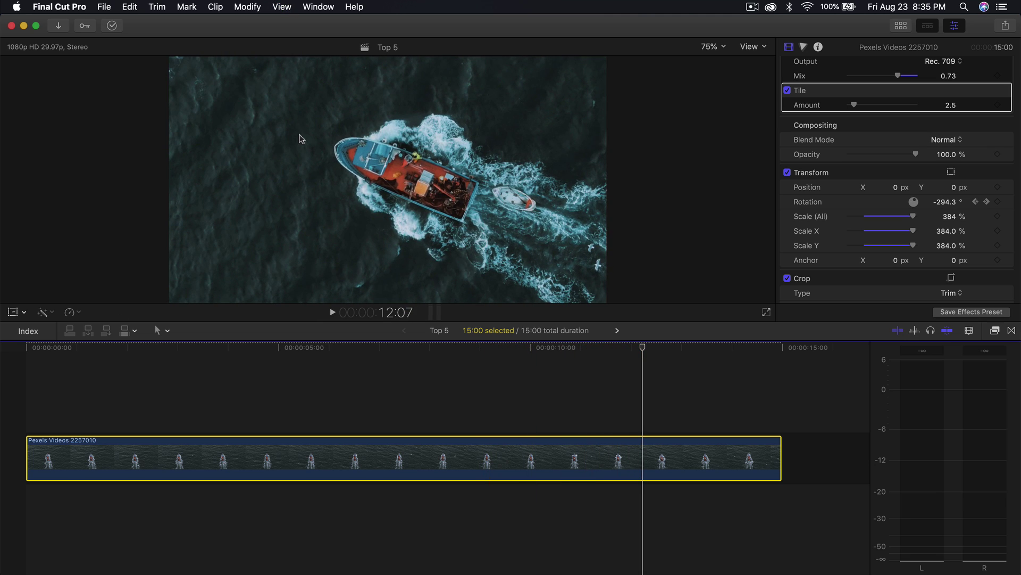
pyautogui.press('space')
pyautogui.press('space')
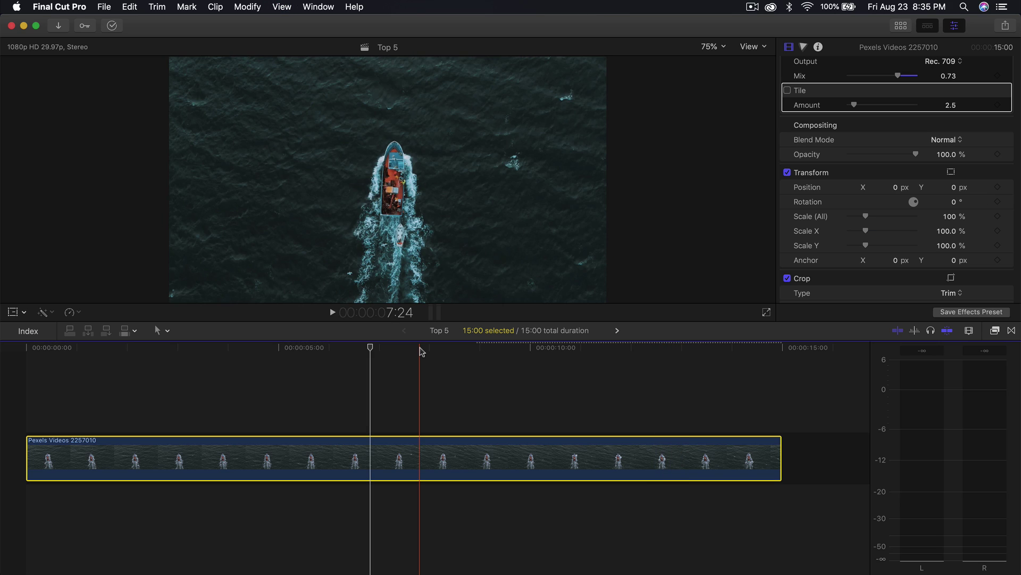